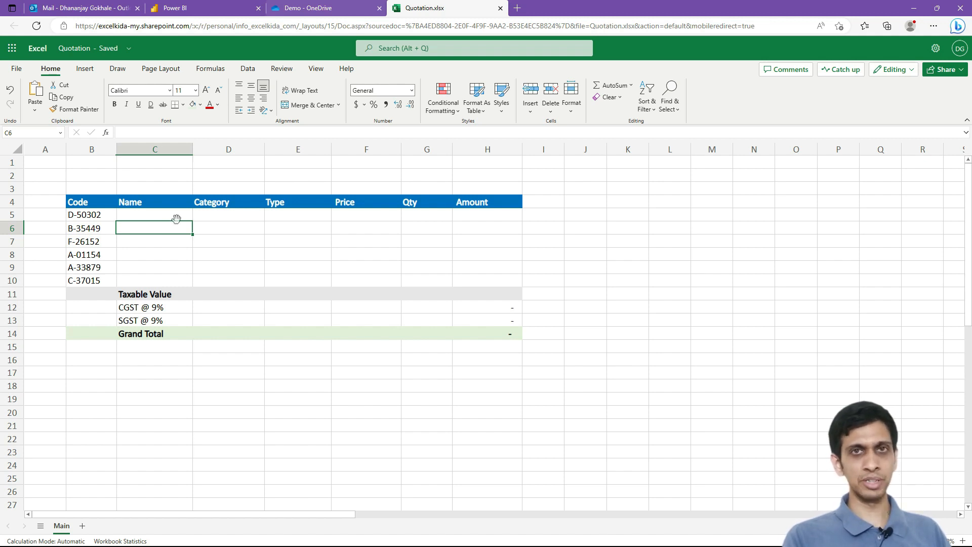
Switch to SQL Server Management Studio and run the query that selects the top 100 rows from product_catalog
key("alt+Tab")
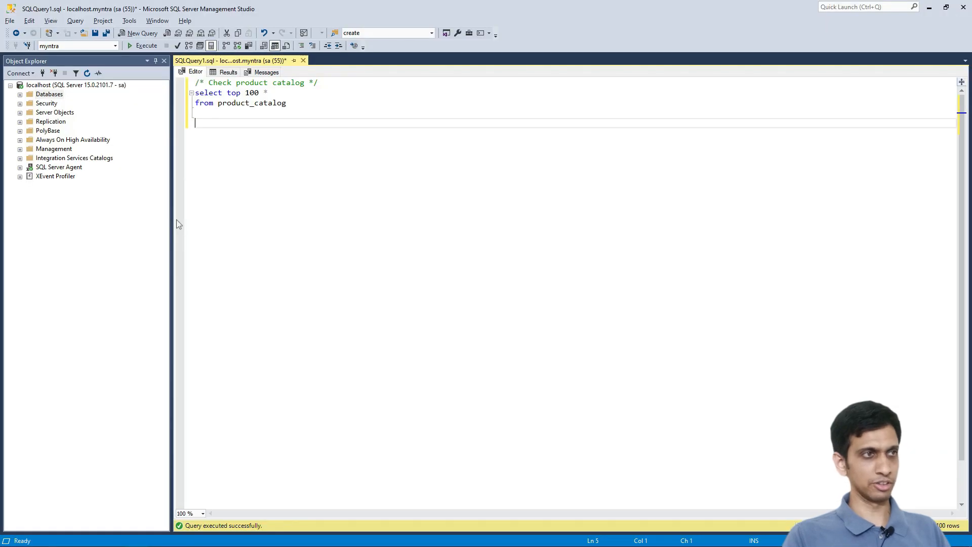
left_click_drag(350, 104, 174, 93)
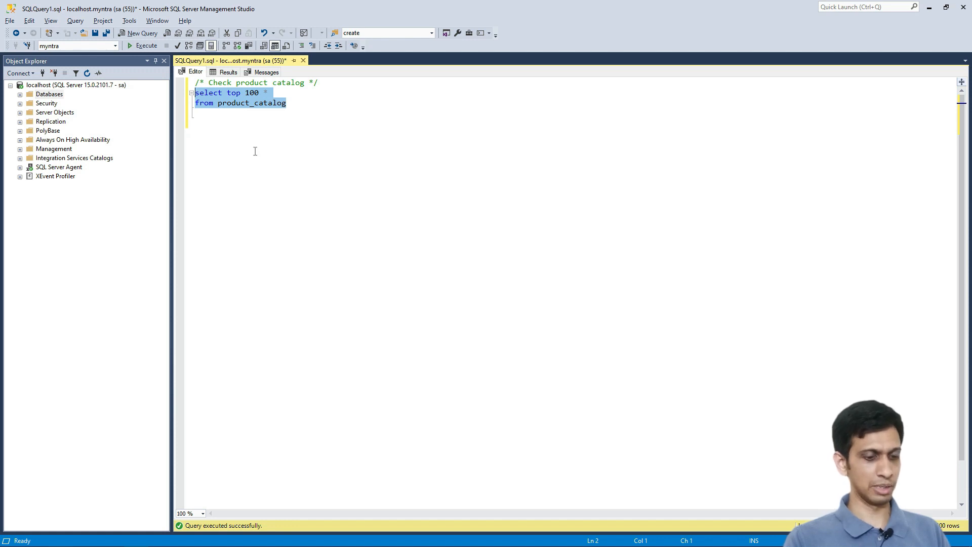
left_click(150, 46)
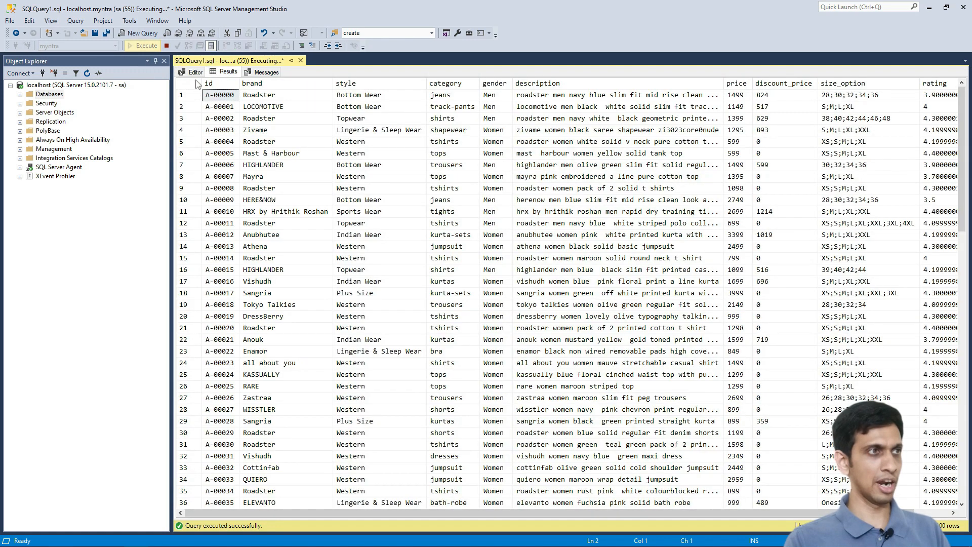
Examine the product fields in the fifth result row, from id and brand across to size_option and rating
left_click(344, 142)
key("Right")
key("Right")
key("Right")
key("Right")
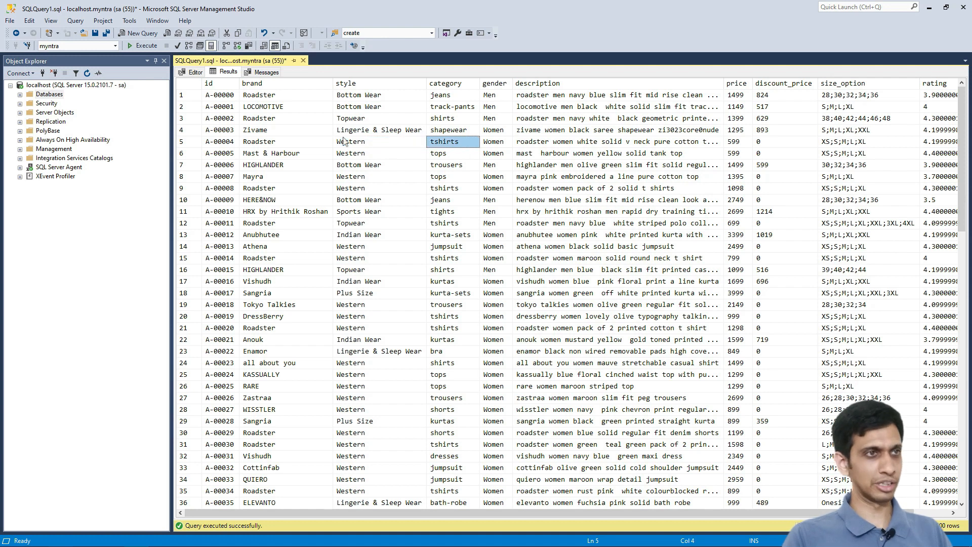
key("Left")
key("Left")
key("Left")
key("Left")
key("Left")
key("Left")
key("Right")
key("Right")
key("Right")
key("Right")
key("Right")
key("Right")
key("Right")
key("Right")
key("Right")
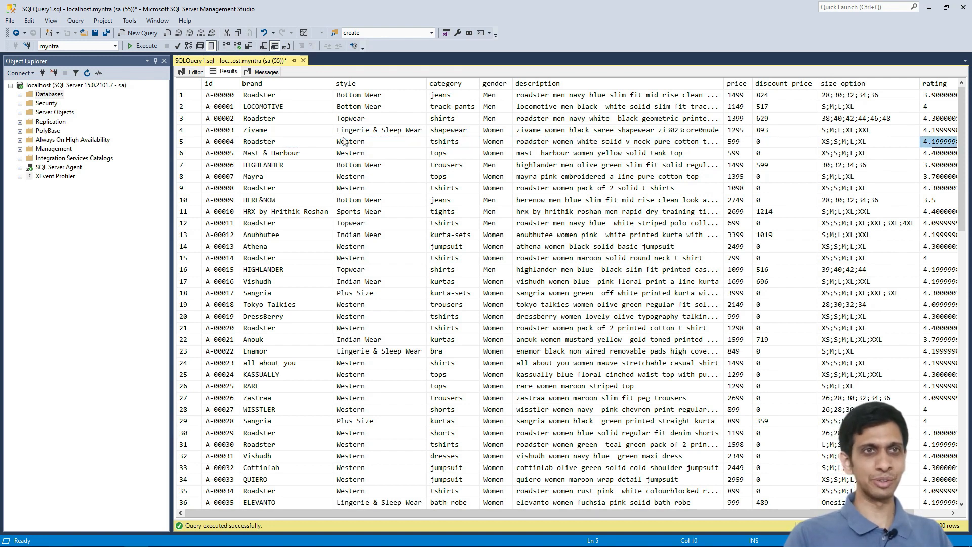
key("Left")
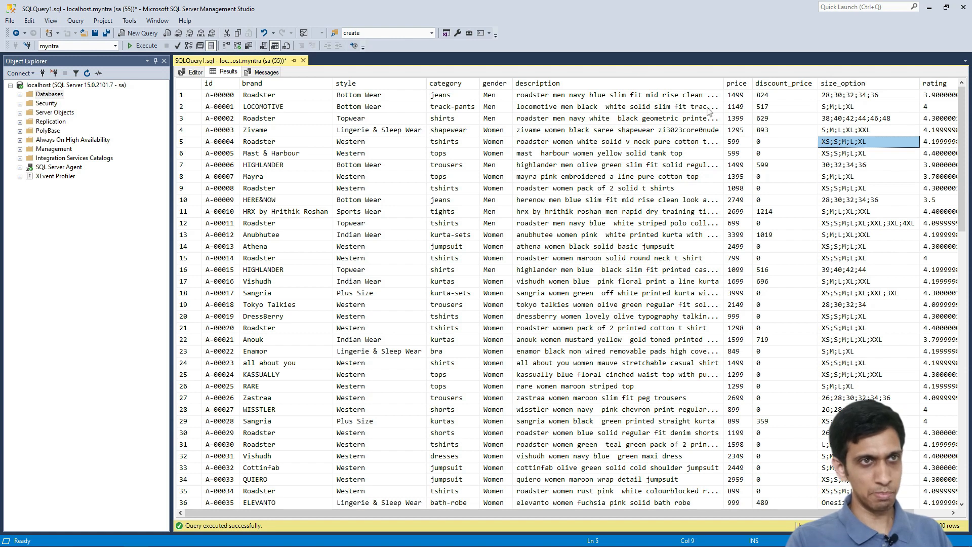
Compare the price and discount_price values of several products in the query results
left_click(734, 120)
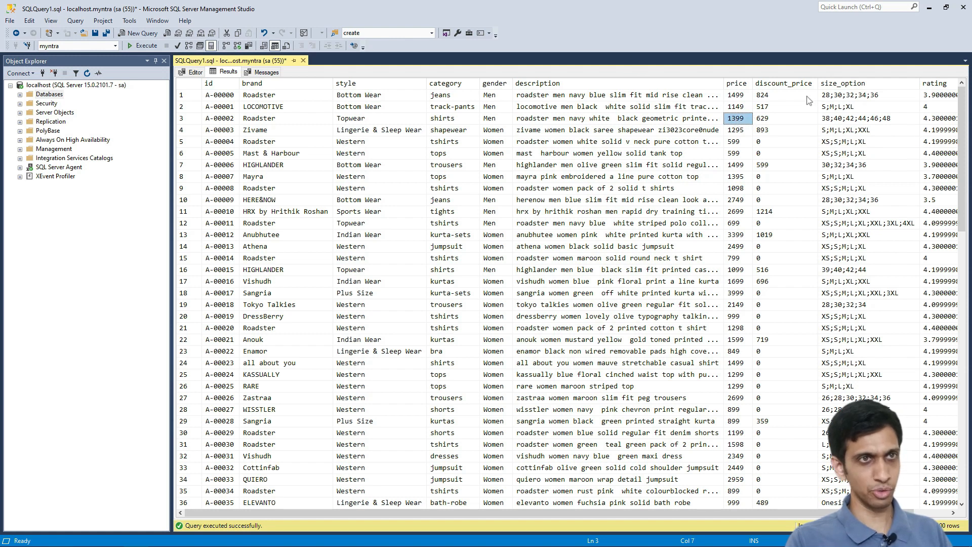
left_click(775, 107)
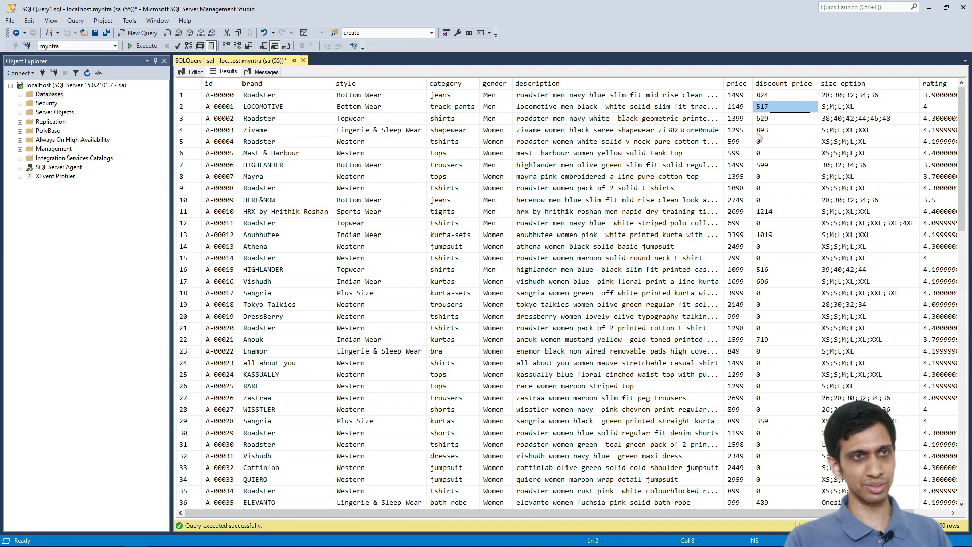
left_click(765, 143)
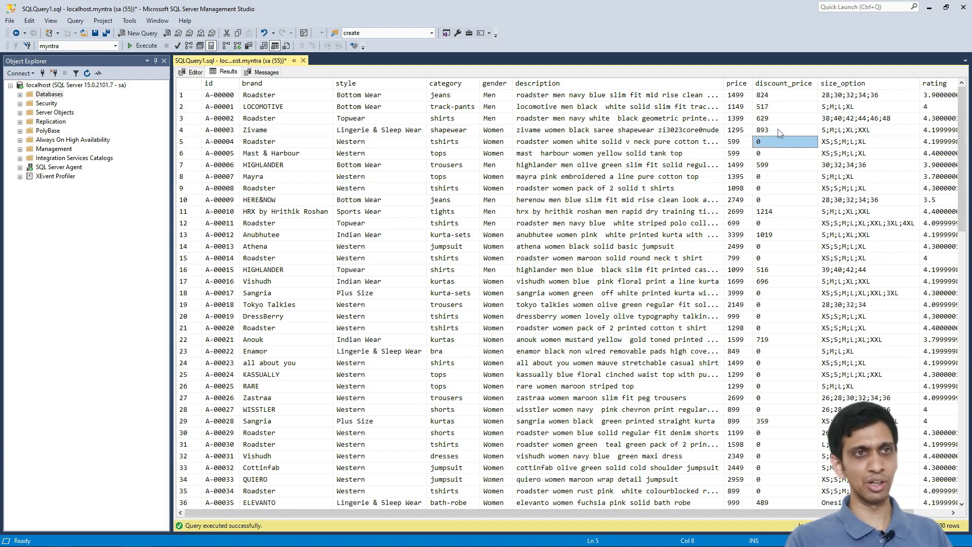
left_click(736, 95)
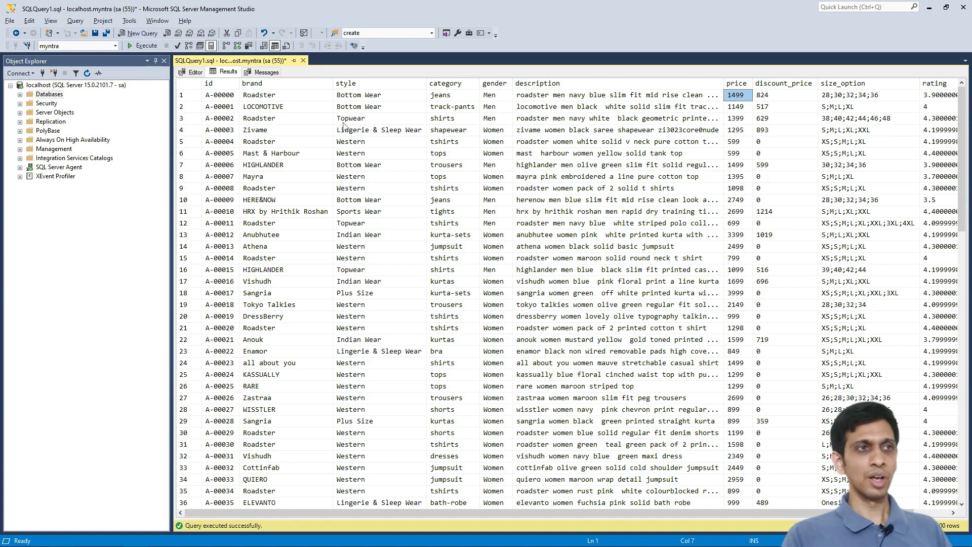
Switch to Power BI Desktop and set up a SQL Server import from server localhost and database myntra
key("alt+Tab")
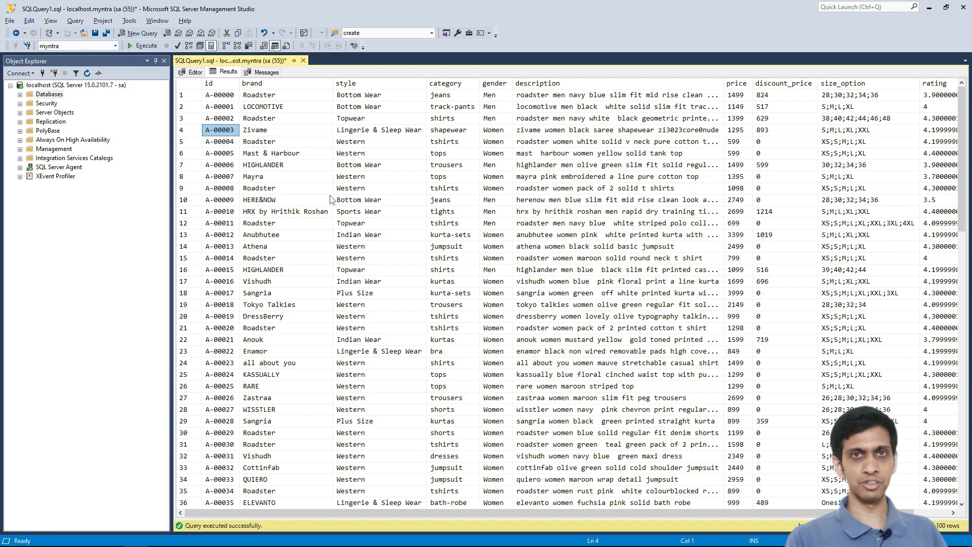
key("alt+Tab")
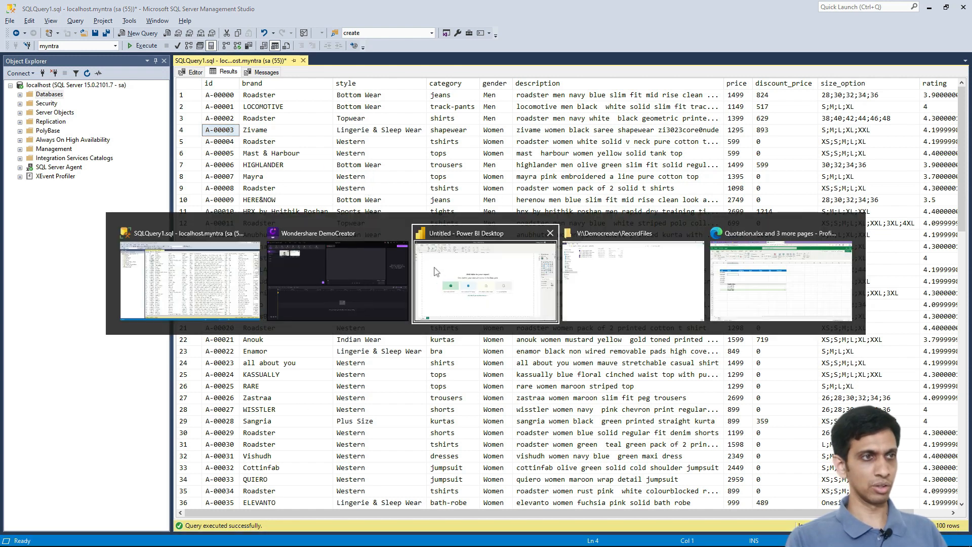
left_click(440, 297)
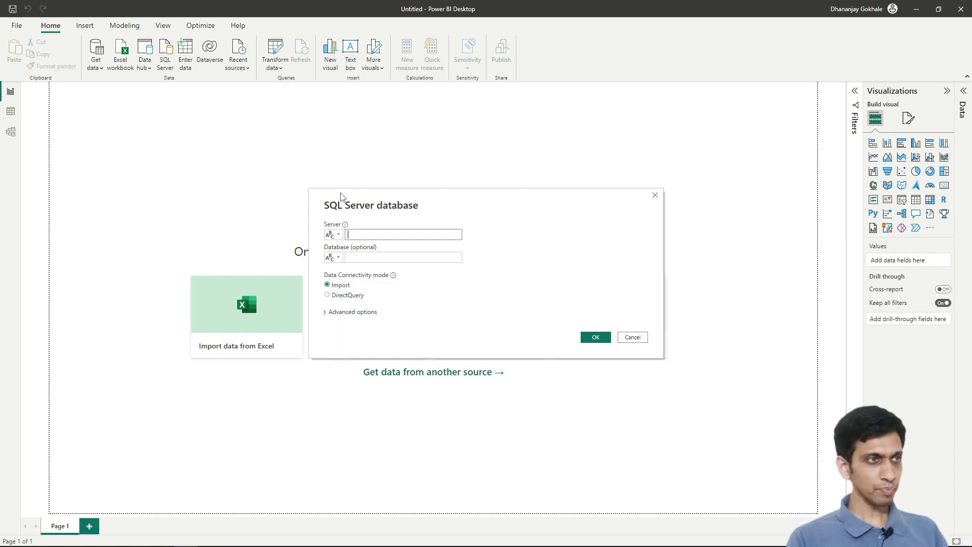
type("loc")
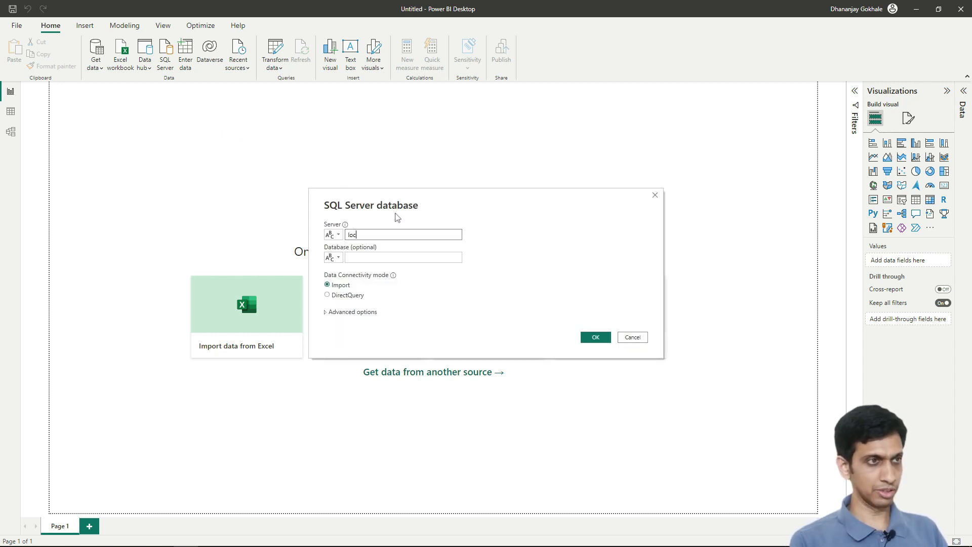
type("alhost")
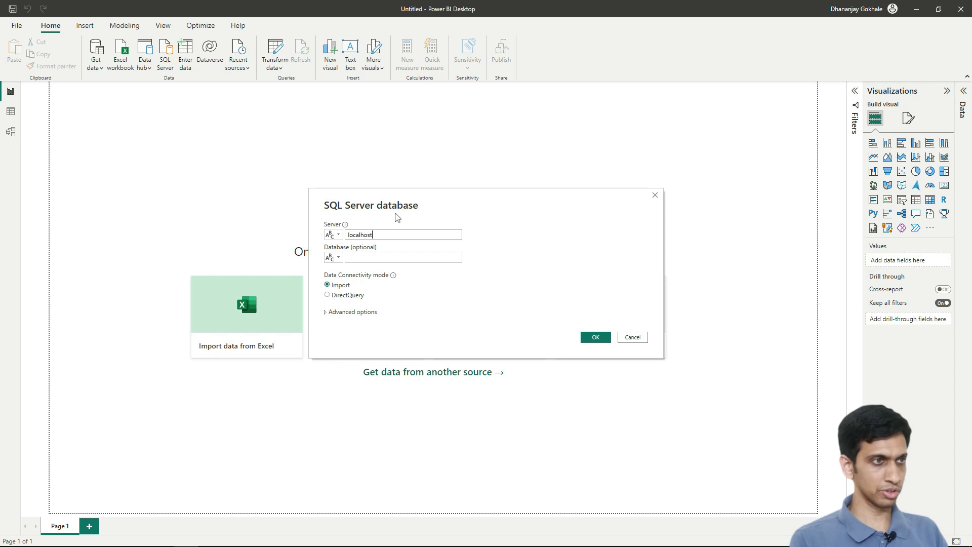
left_click(373, 258)
type("my")
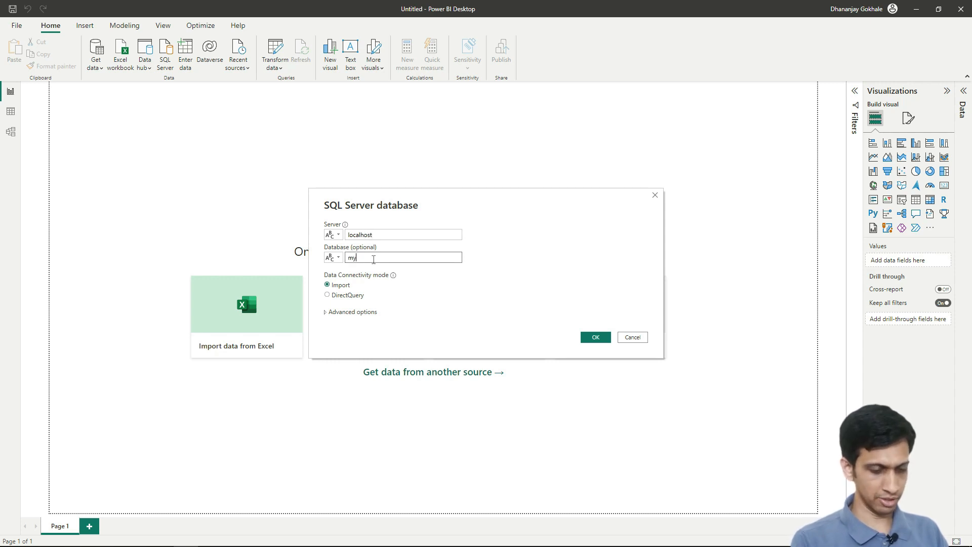
type("ntr")
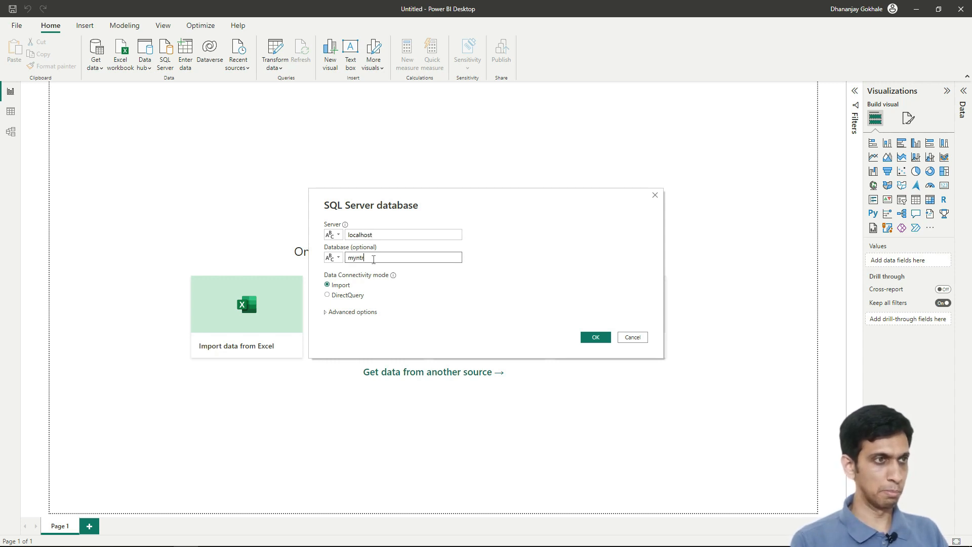
type("a")
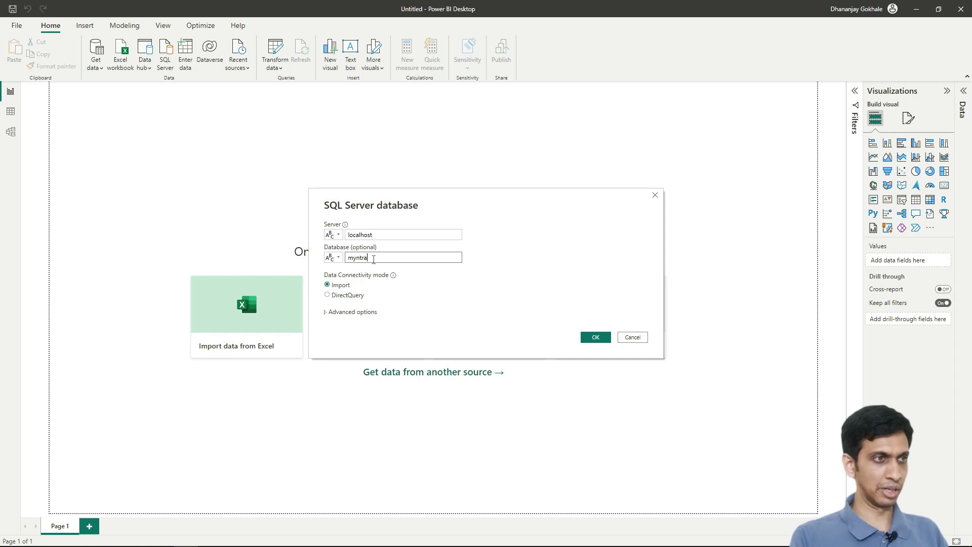
left_click(595, 338)
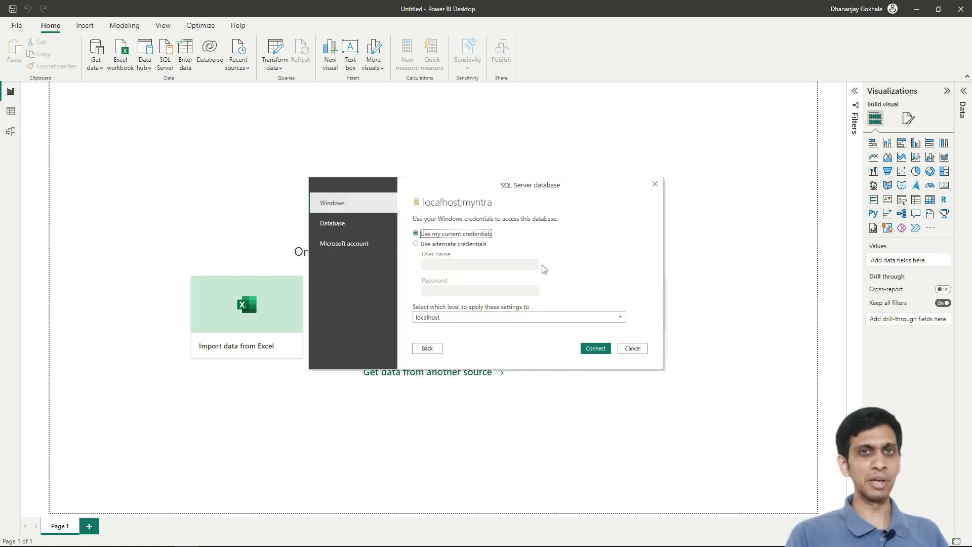
Connect with database authentication using user name sa and the account password, and accept the unencrypted connection
left_click(347, 226)
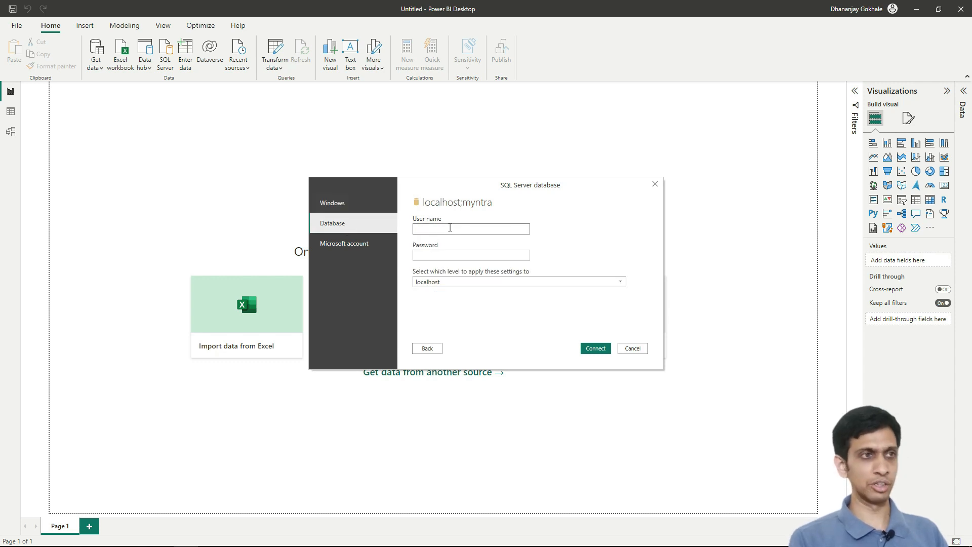
type("a")
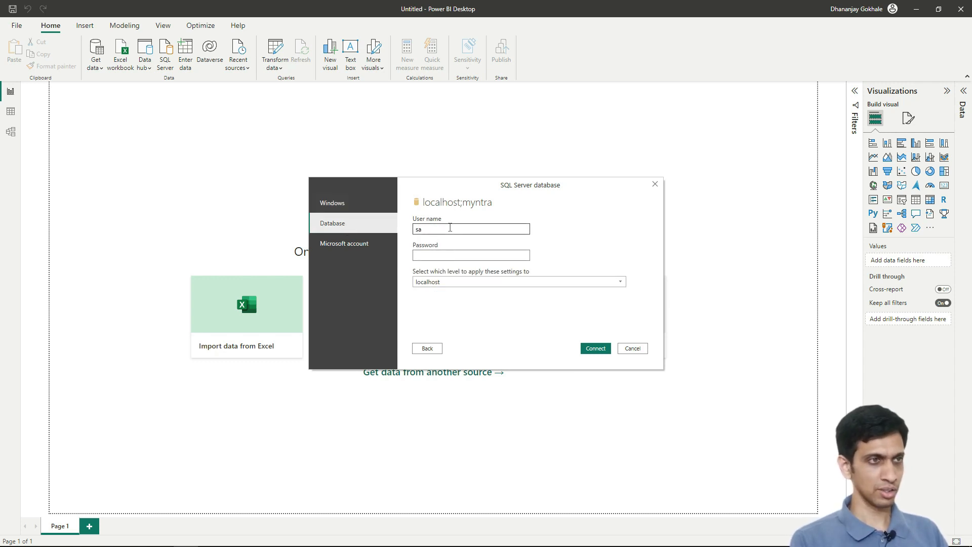
left_click(595, 349)
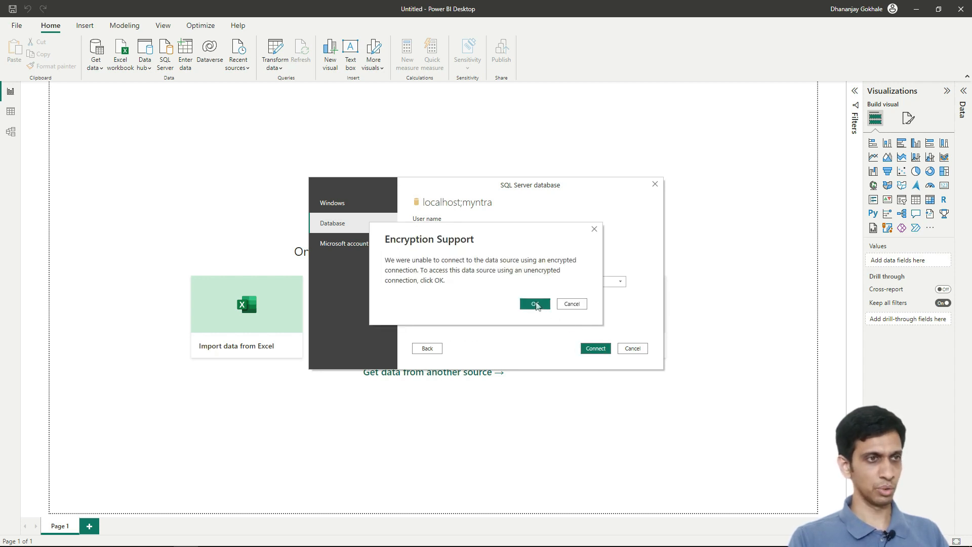
left_click(534, 304)
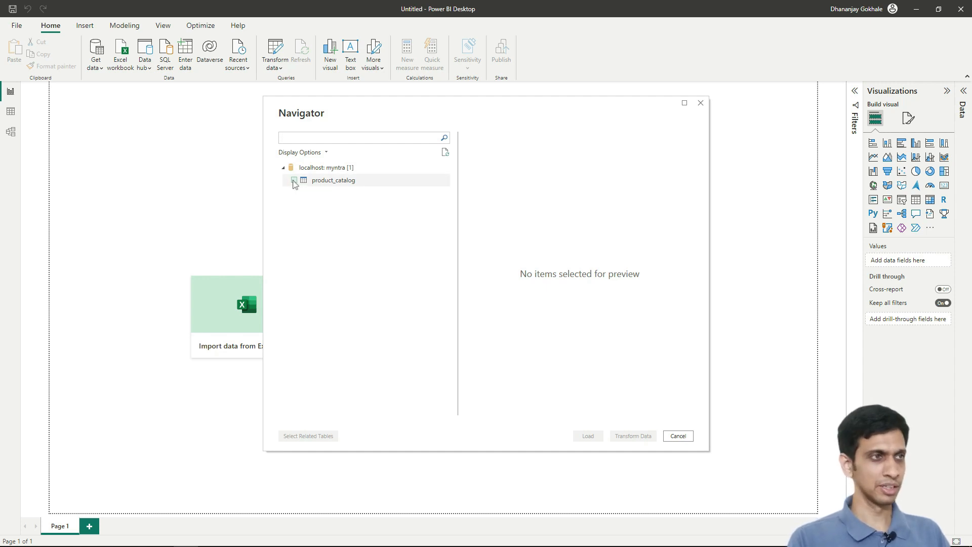
Preview and select the product_catalog table and open it in Power Query Editor for transformation
left_click(310, 183)
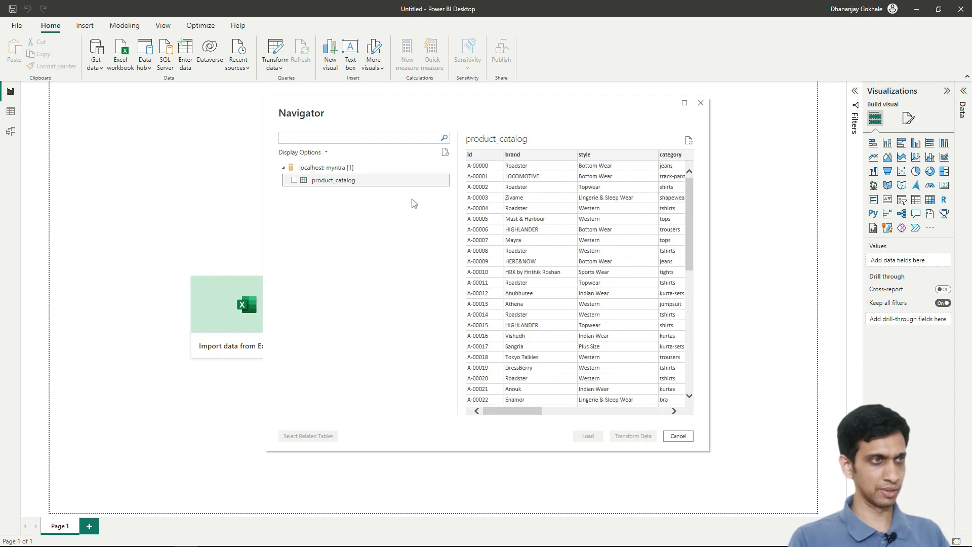
left_click(294, 181)
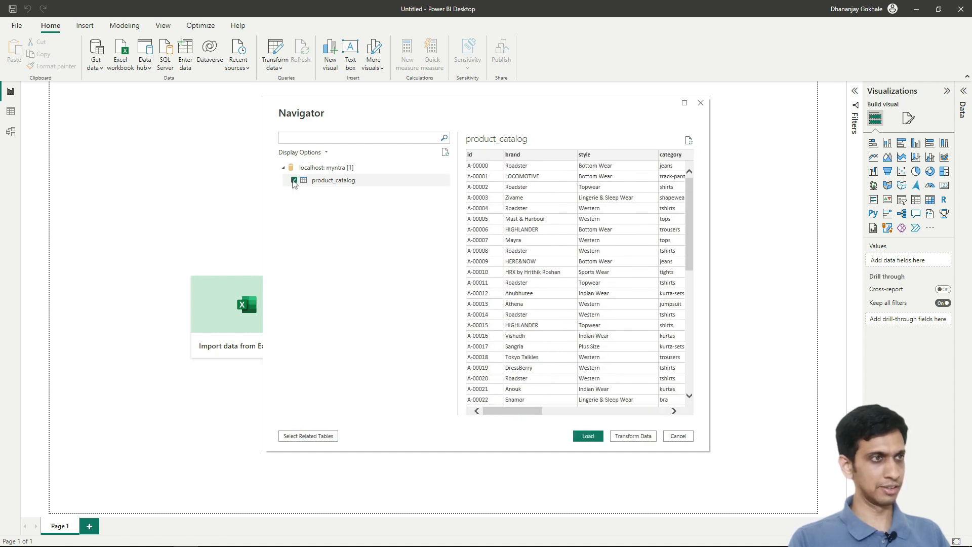
left_click(636, 437)
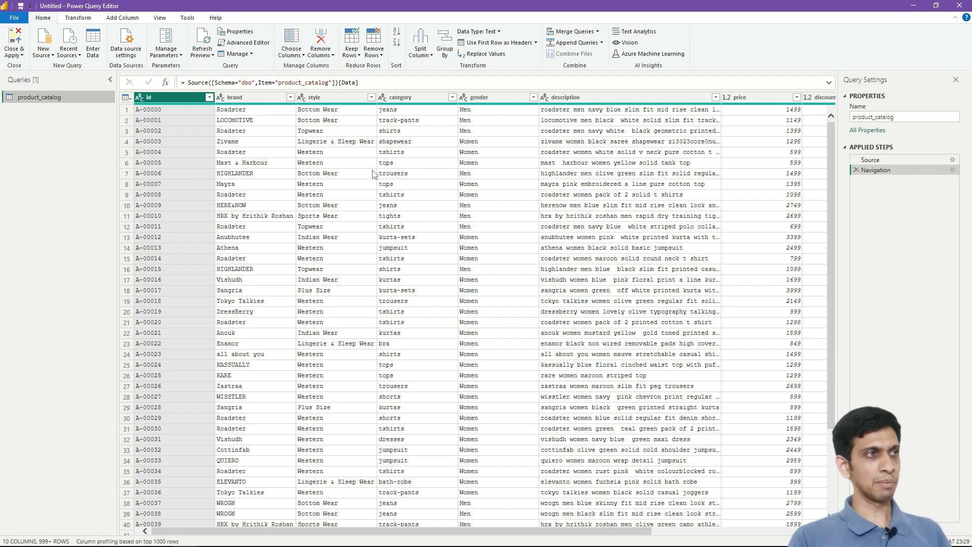
Remove the rating column from the product_catalog query
left_click(264, 134)
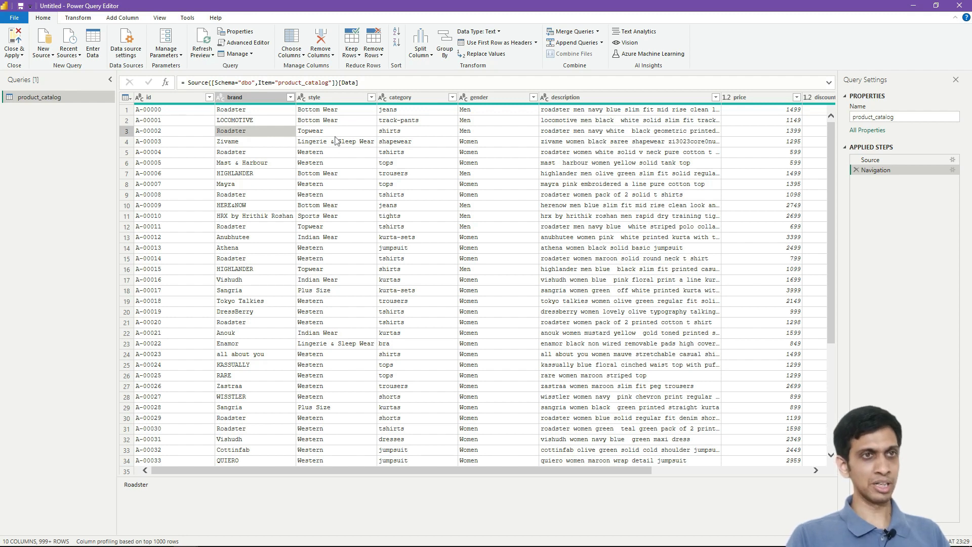
key("Right")
key("Right")
key("Right")
key("Right")
key("Right")
key("Right")
key("Right")
key("Right")
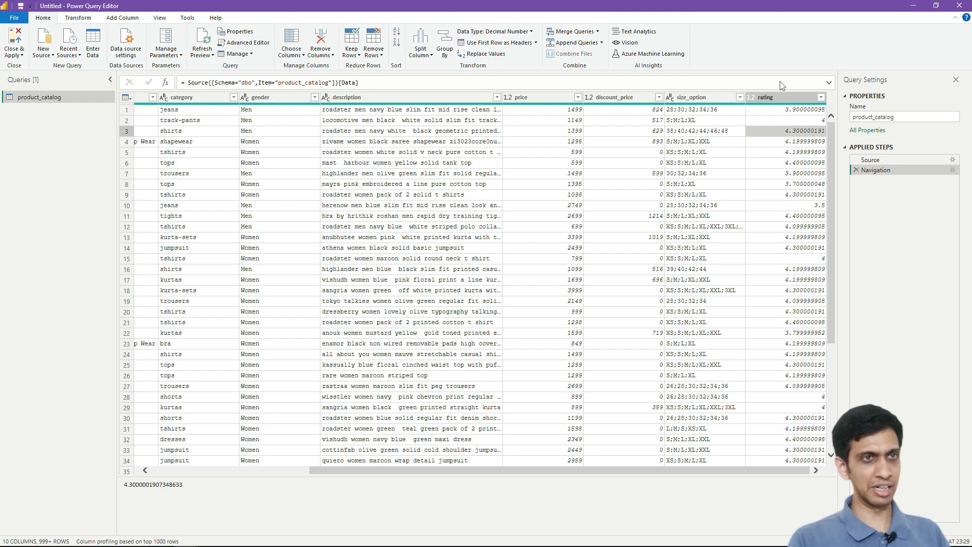
left_click(777, 102)
right_click(777, 101)
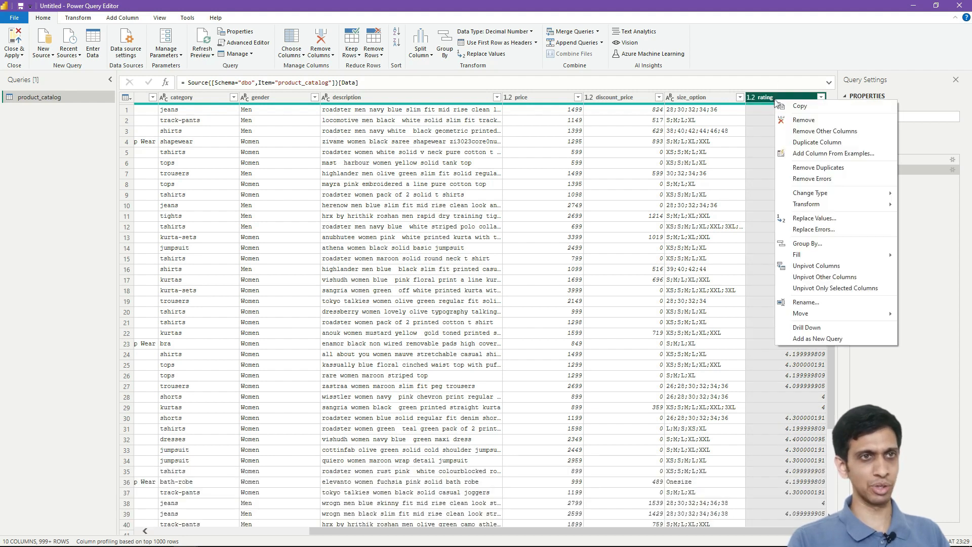
left_click(802, 121)
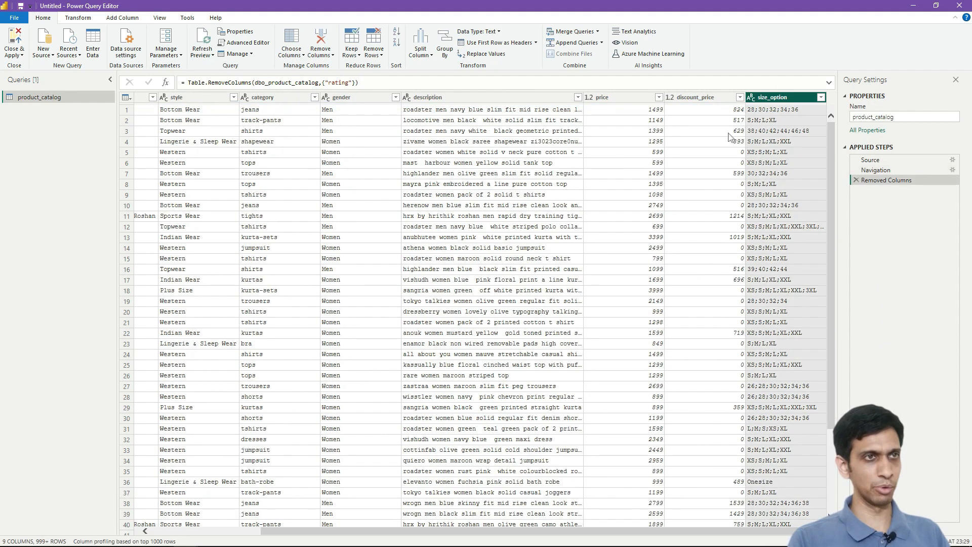
Remove the discount_price column from the product_catalog query
left_click(694, 99)
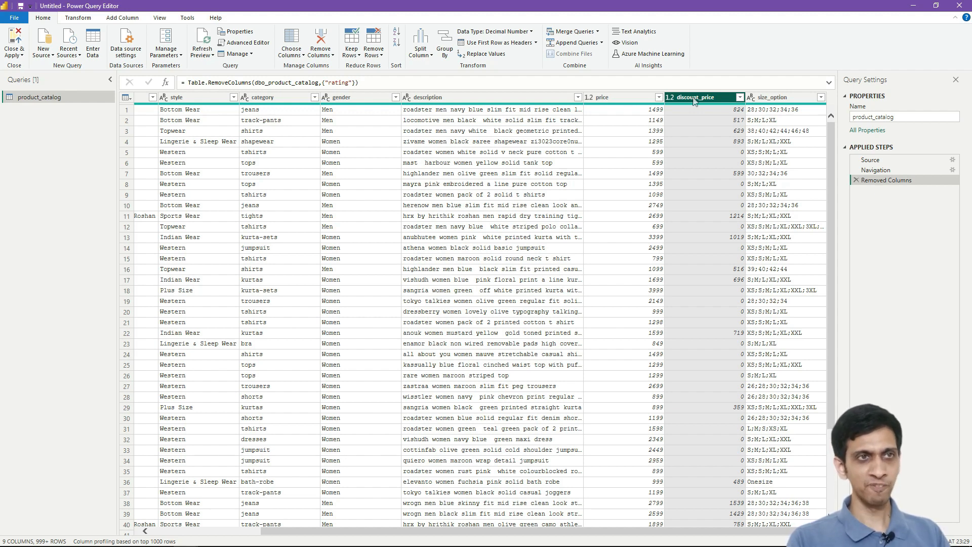
right_click(694, 101)
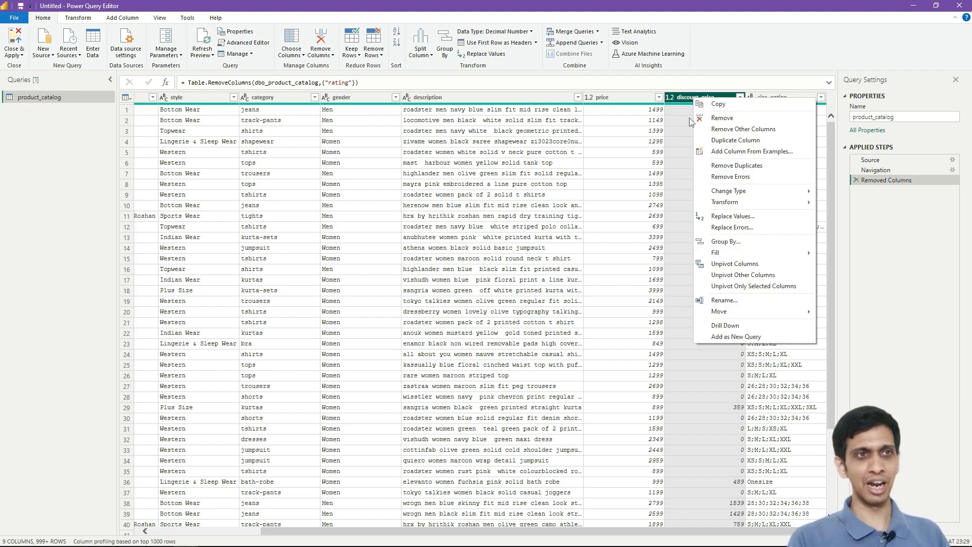
left_click(717, 119)
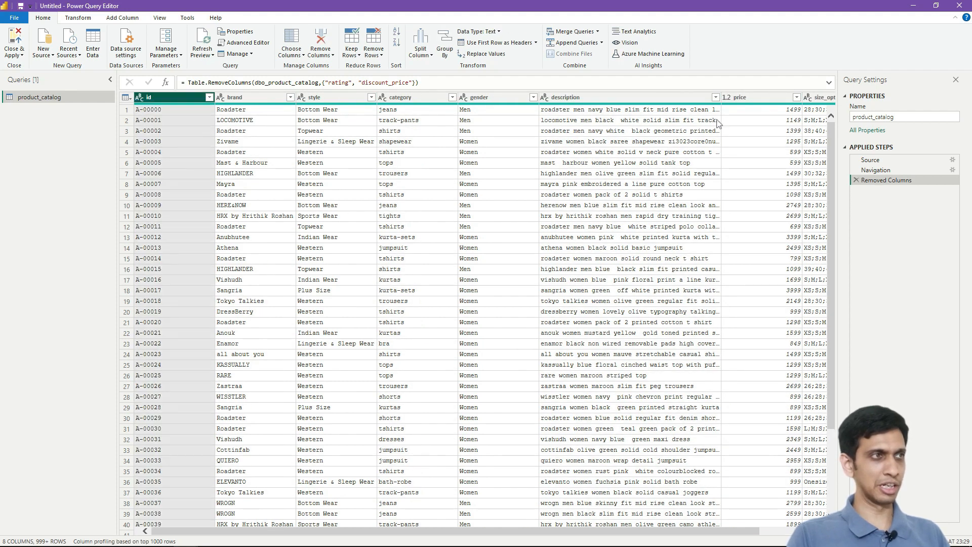
Rename the product_catalog query as Products, then close Power Query Editor and apply the changes
left_click(914, 116)
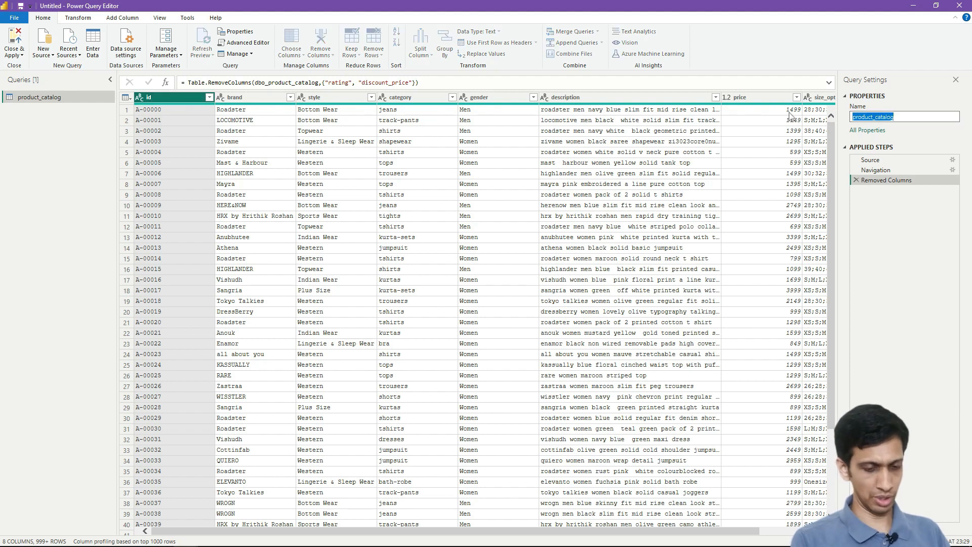
type("Products")
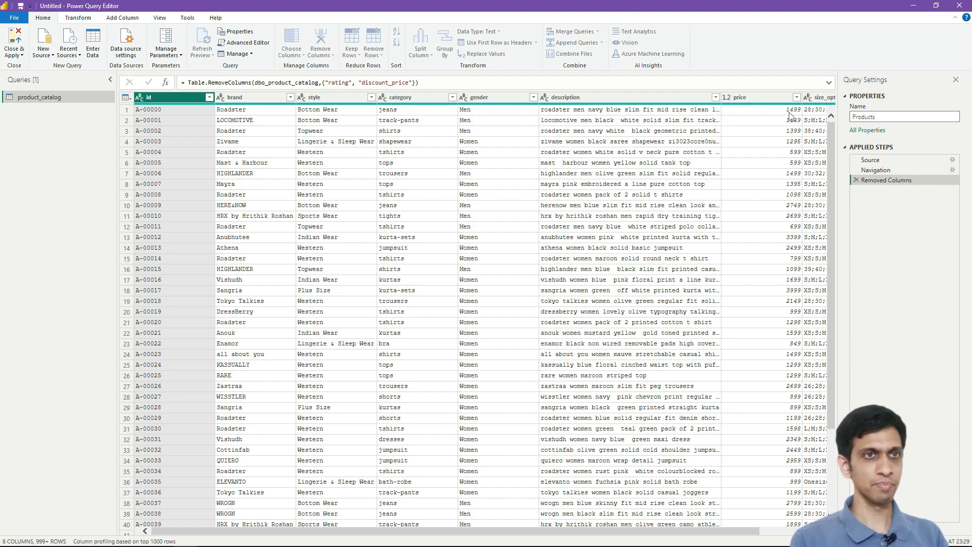
key("Return")
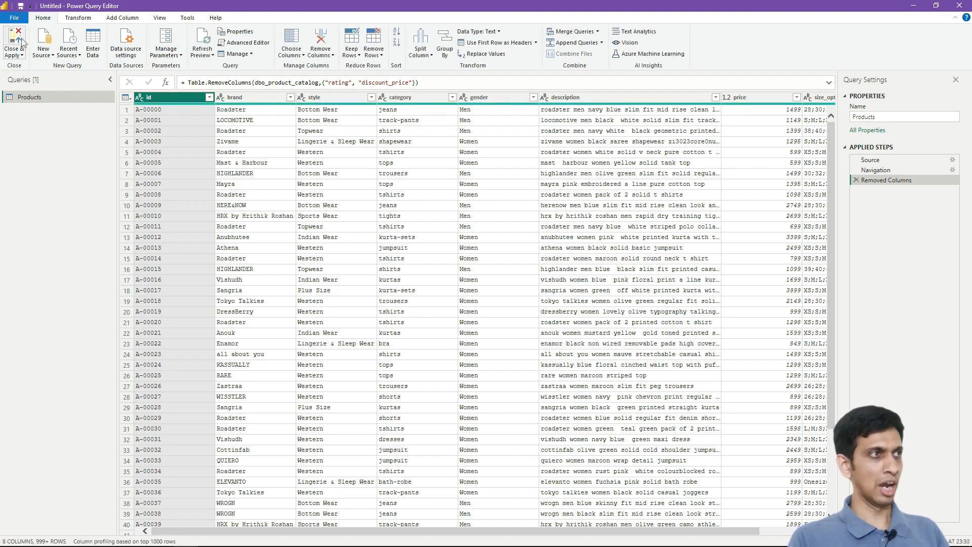
left_click(15, 38)
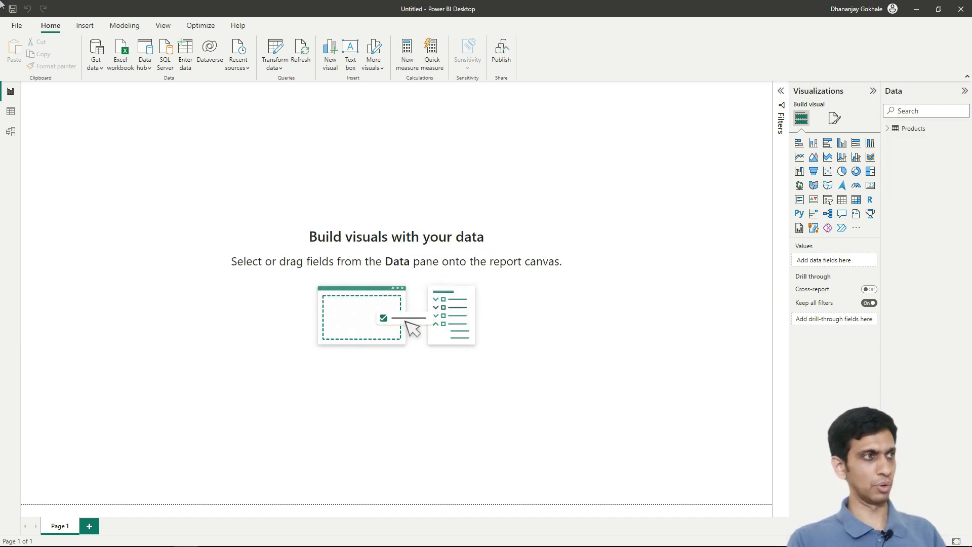
Check the loaded rows of the Products table and save the file to the Desktop as Myntra_Dataset
left_click(12, 112)
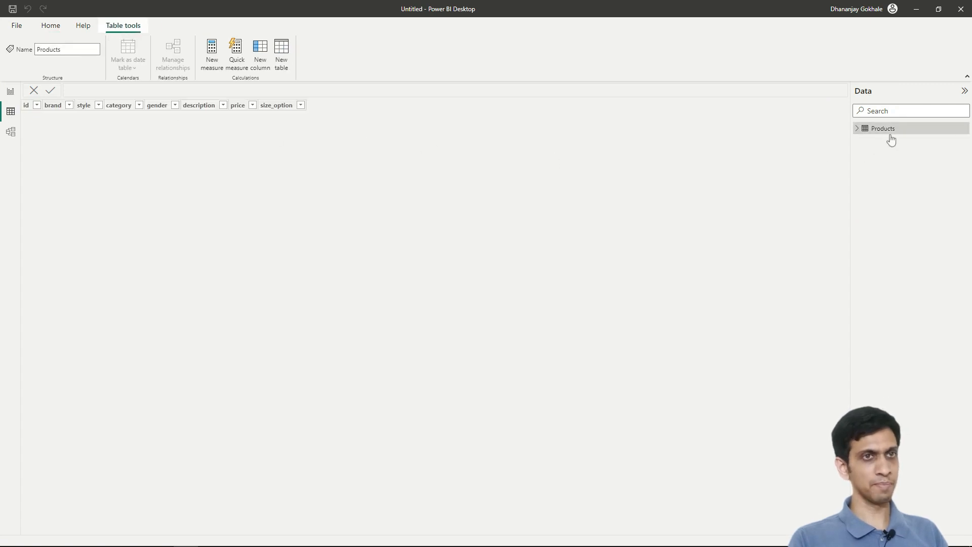
left_click(11, 112)
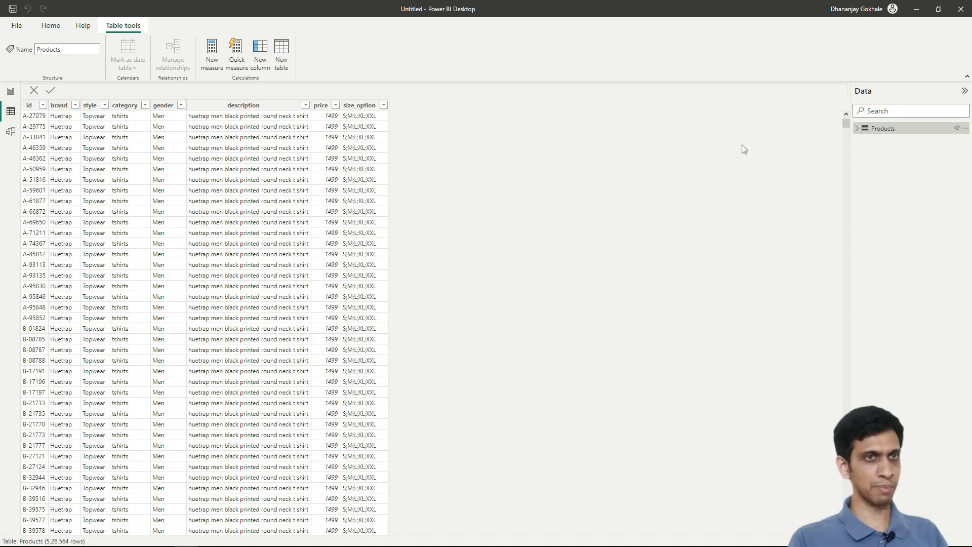
scroll(223, 180, "down", 8)
scroll(221, 184, "up", 3)
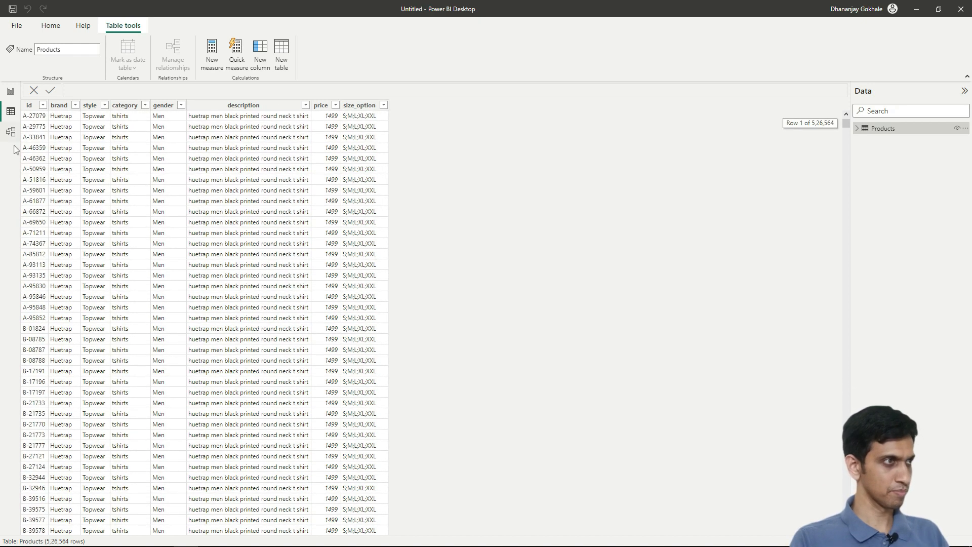
left_click(7, 97)
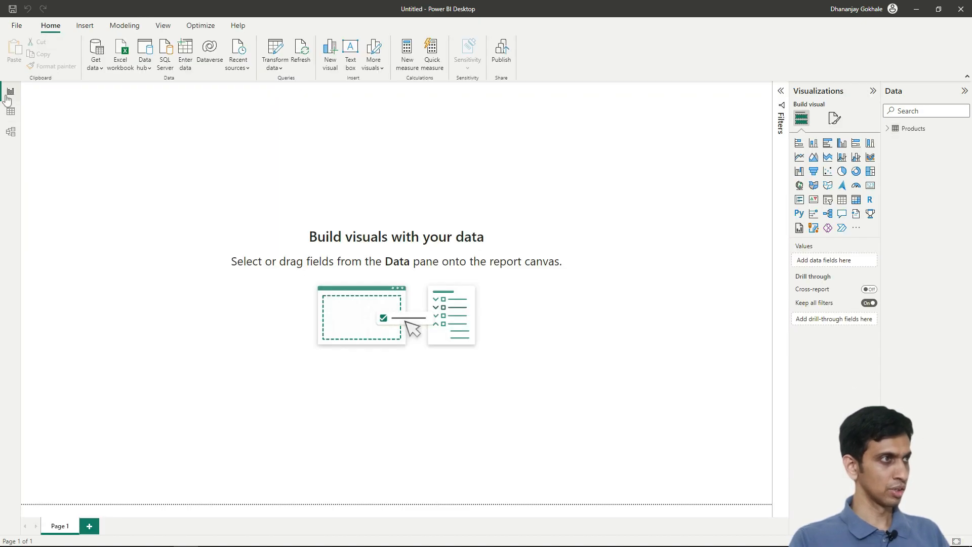
left_click(13, 10)
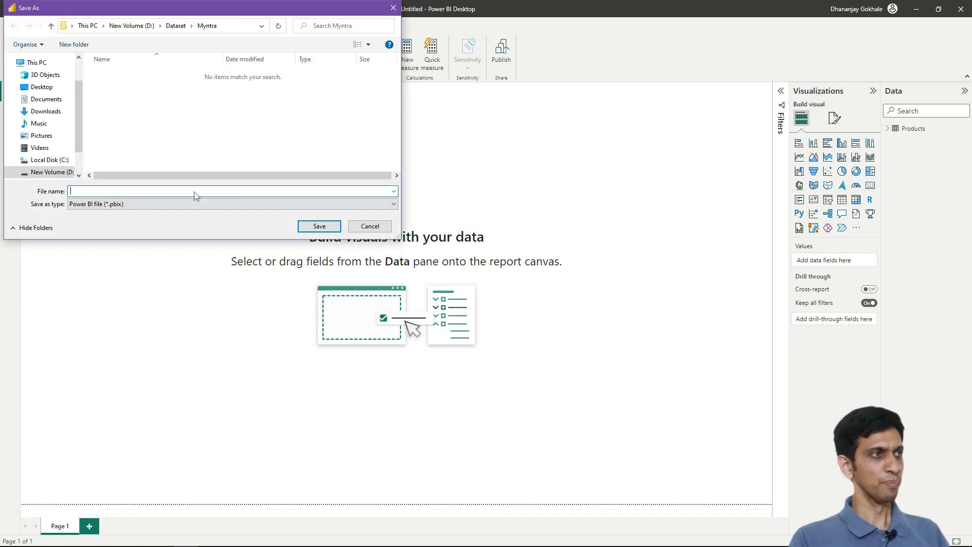
left_click(42, 87)
left_click(124, 191)
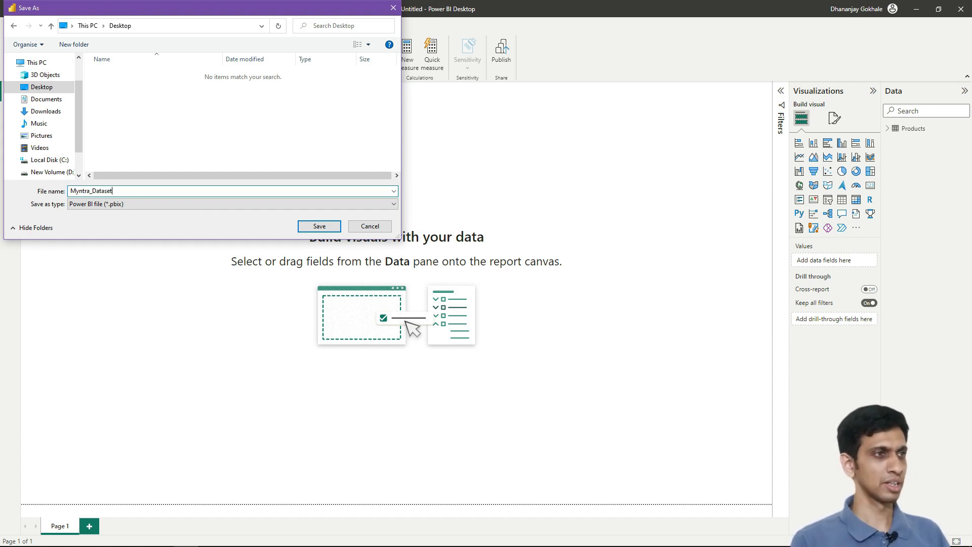
key("Return")
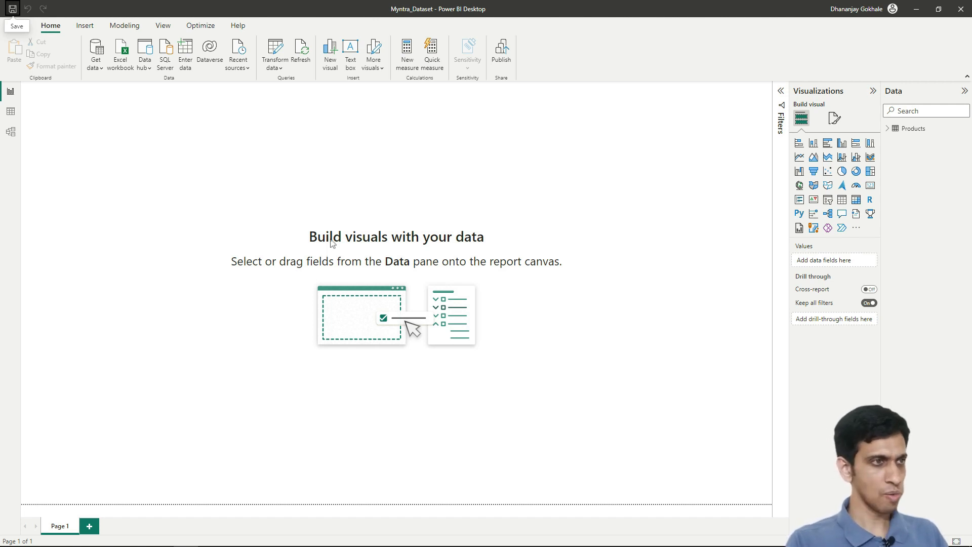
In the data model, set both the key column and the row label of the Products table to id
left_click(11, 135)
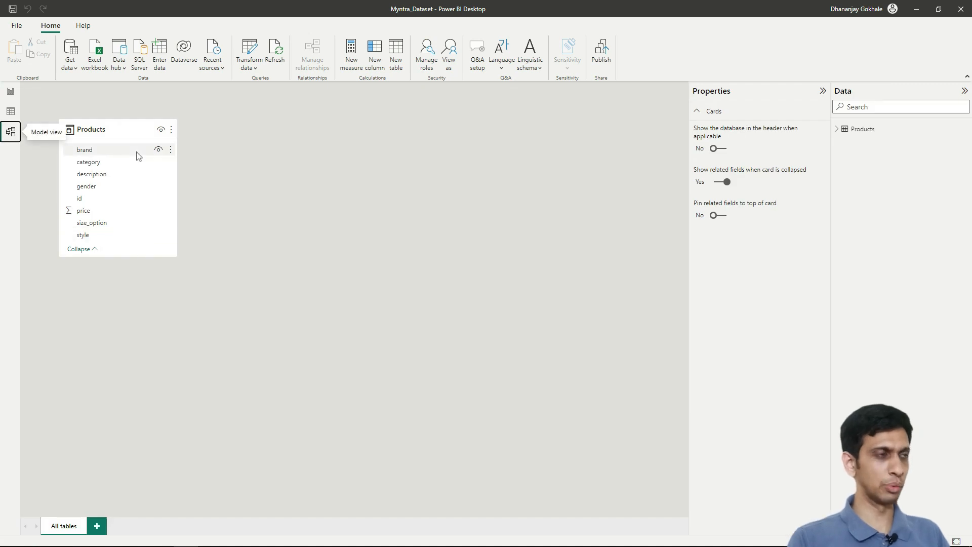
left_click(115, 130)
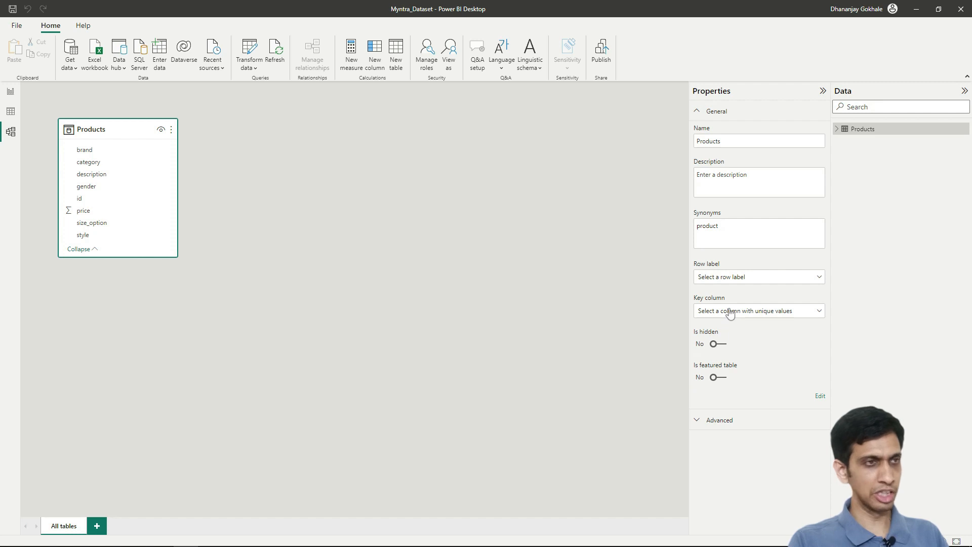
left_click_drag(104, 127, 263, 176)
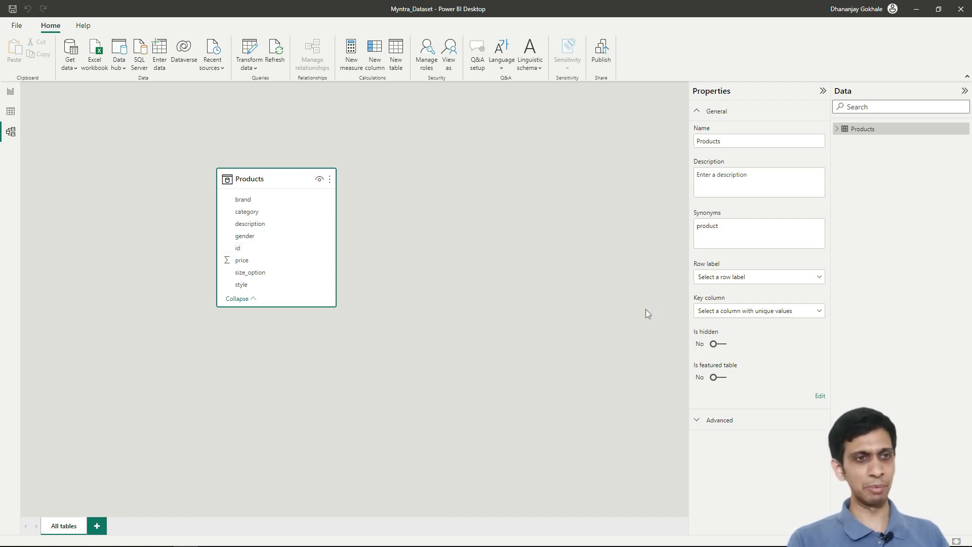
left_click(747, 313)
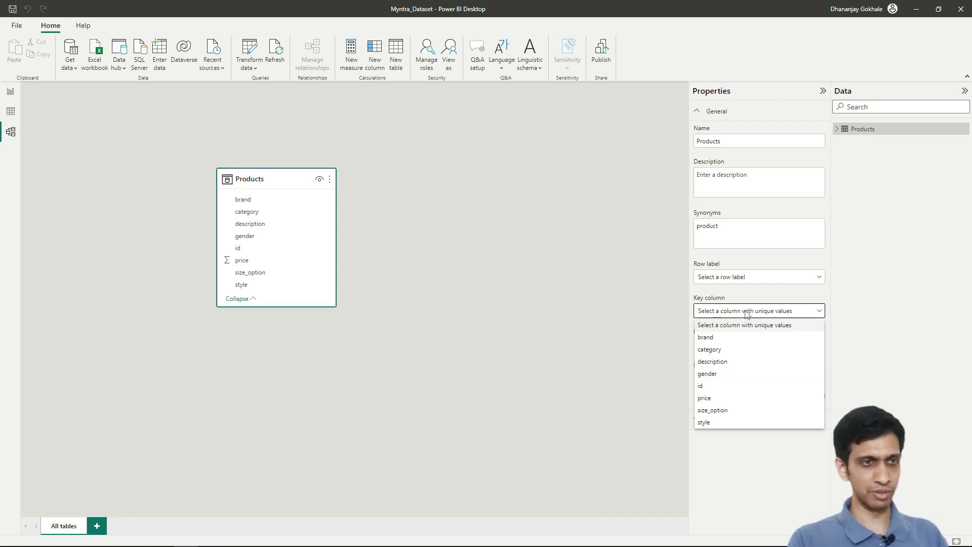
left_click(711, 387)
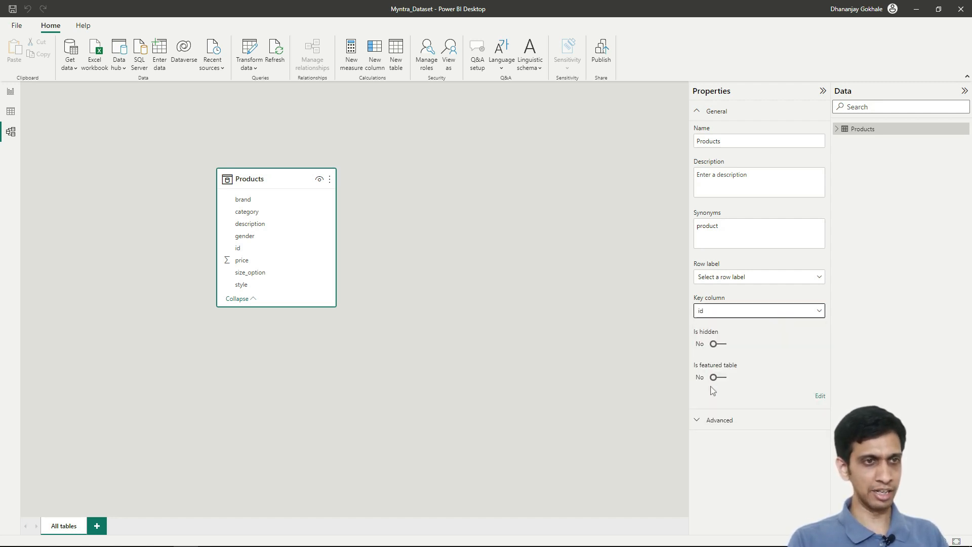
left_click(724, 284)
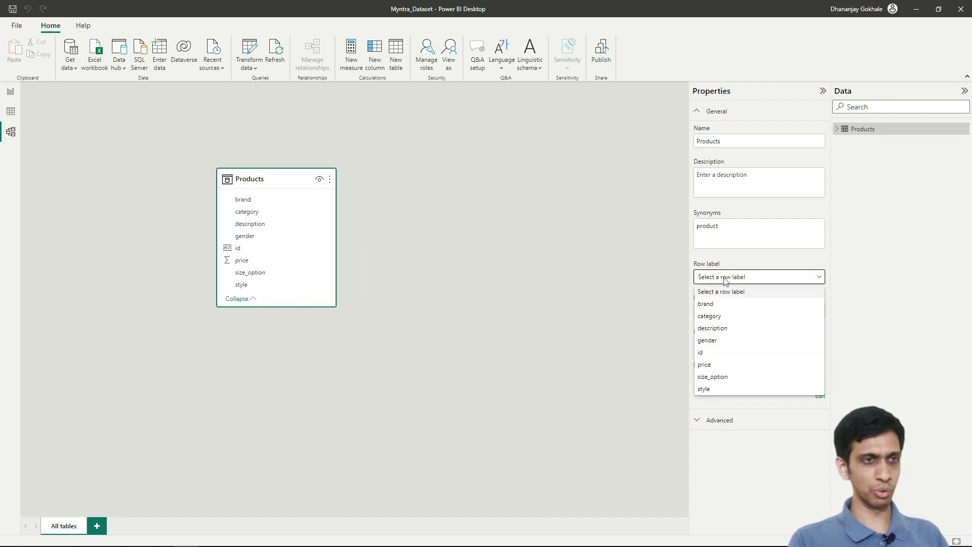
left_click(704, 355)
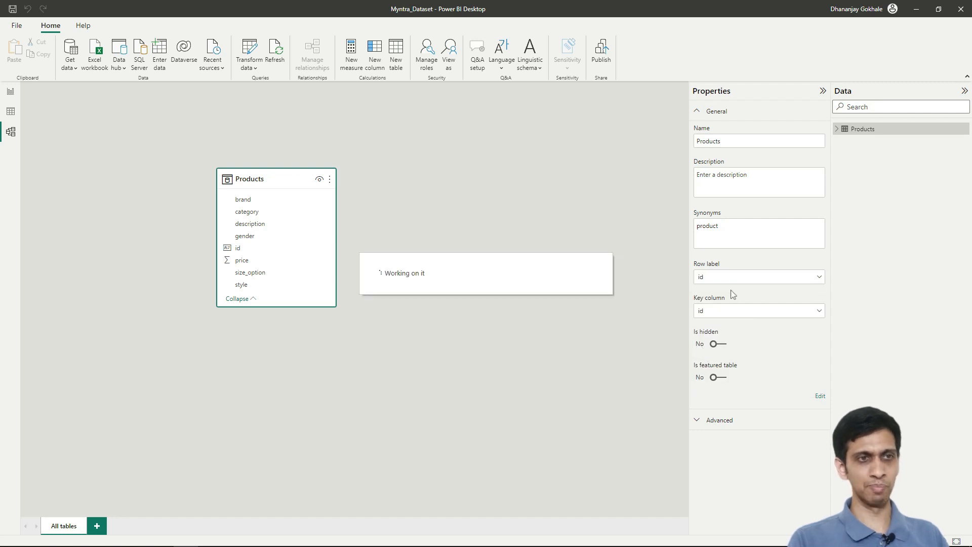
Make Products a featured table with the description "Product Catalog for Excel sharing" and save the file
left_click(722, 378)
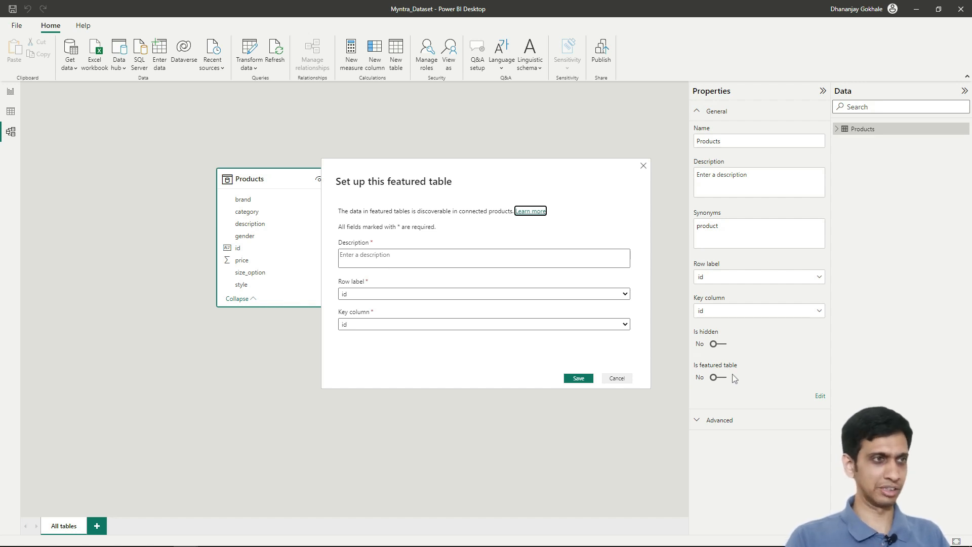
left_click(416, 263)
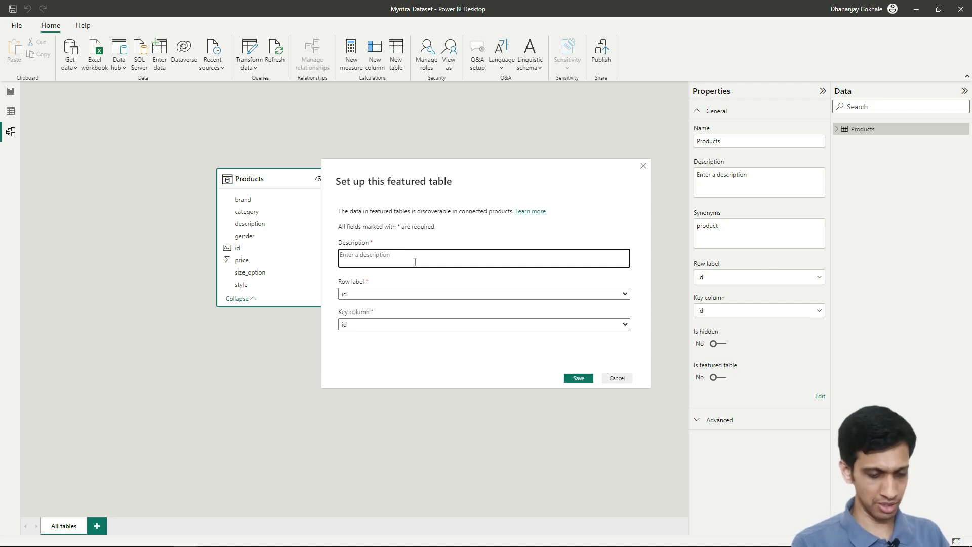
type("Product")
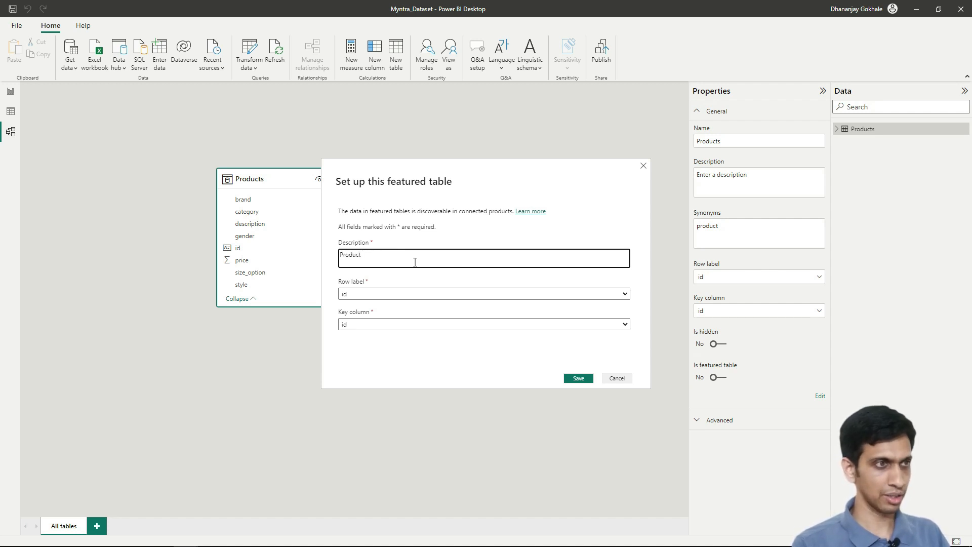
type(" Catalog for Excel sharing")
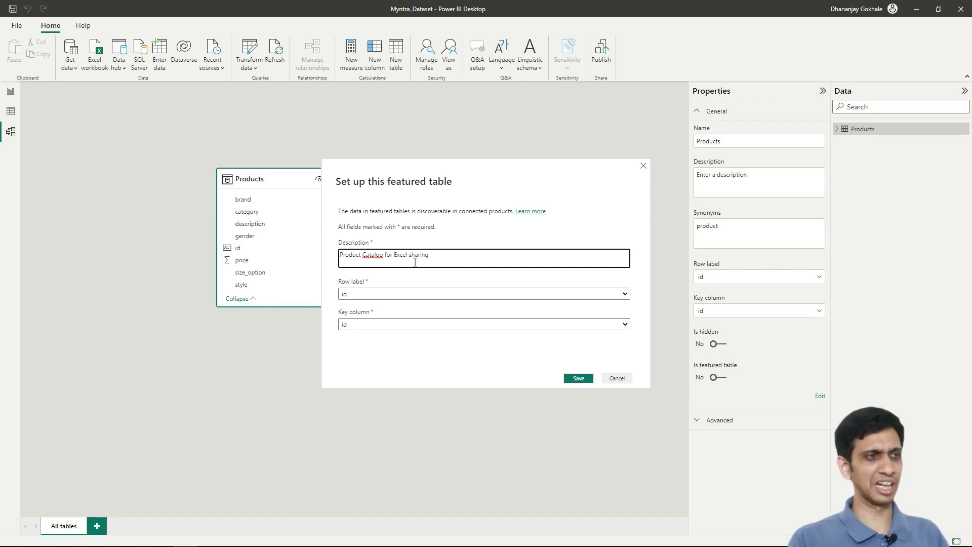
left_click(579, 380)
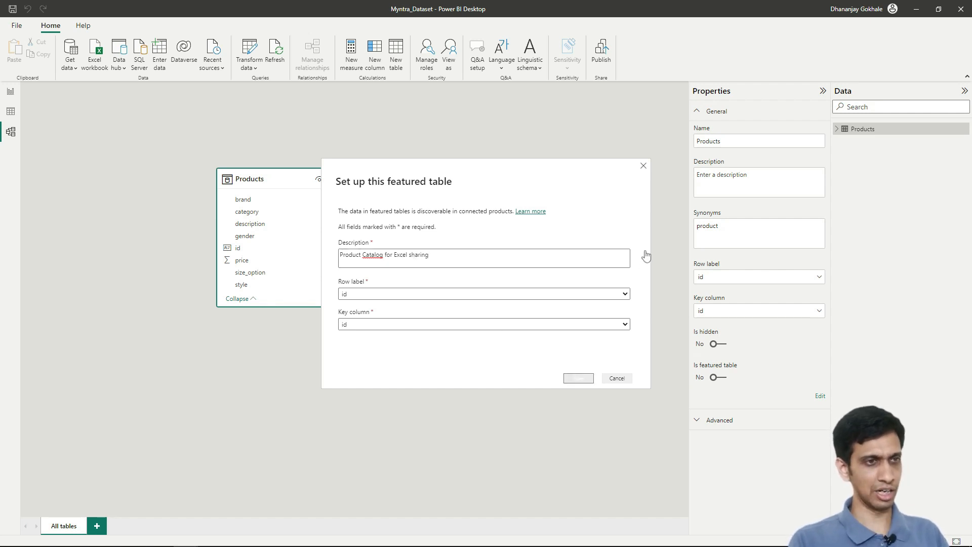
left_click(473, 271)
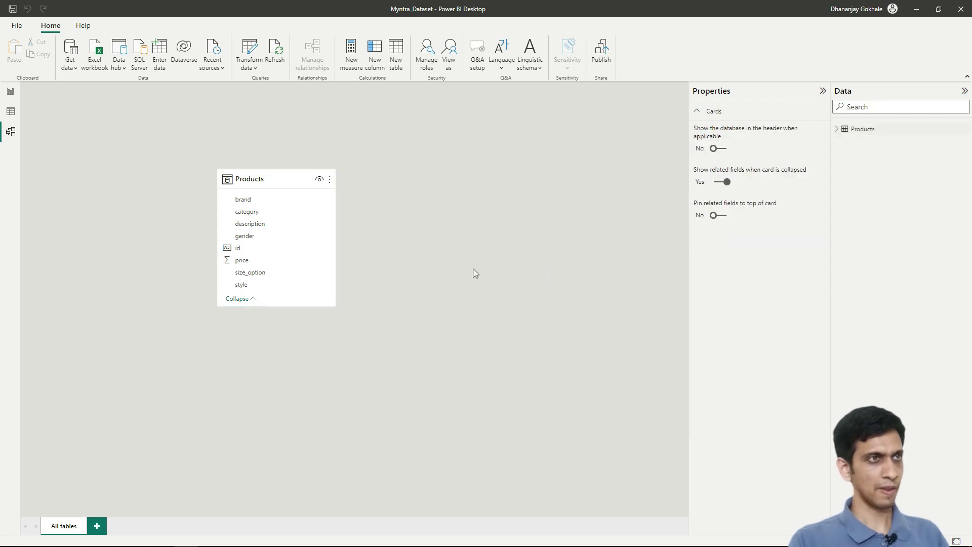
left_click(11, 12)
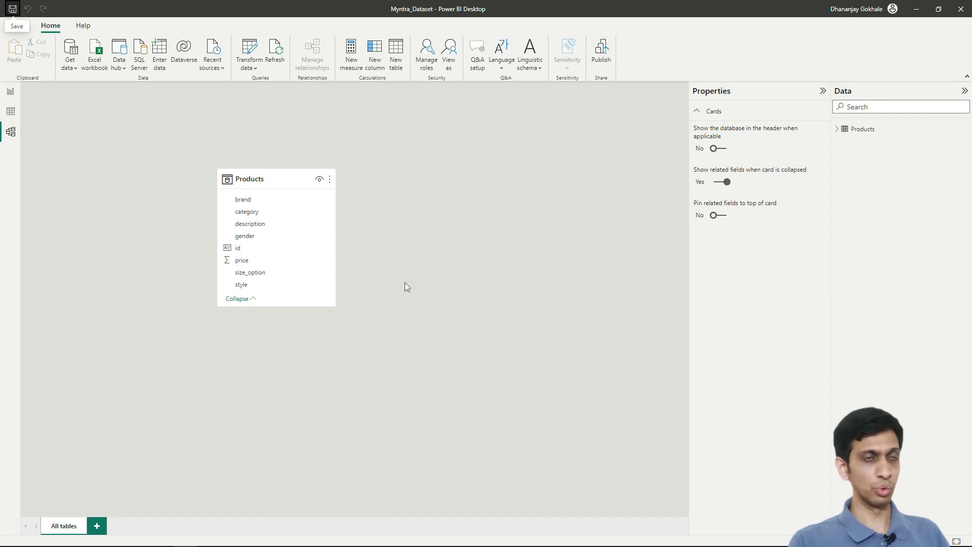
Switch to the Power BI service in the browser and examine the available workspaces and the contents of Test Company
key("alt+Tab")
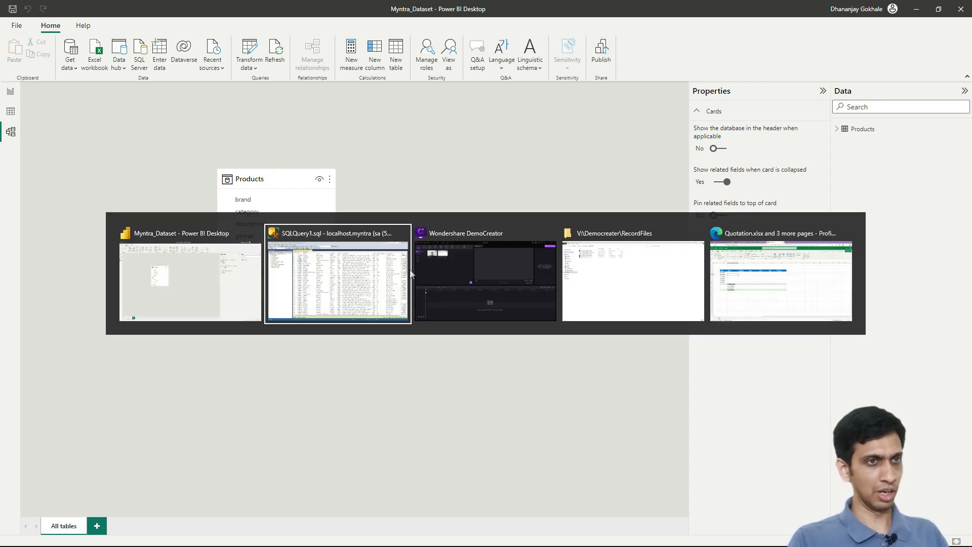
key("alt+Tab")
key("alt+Tab")
key("alt+Tab")
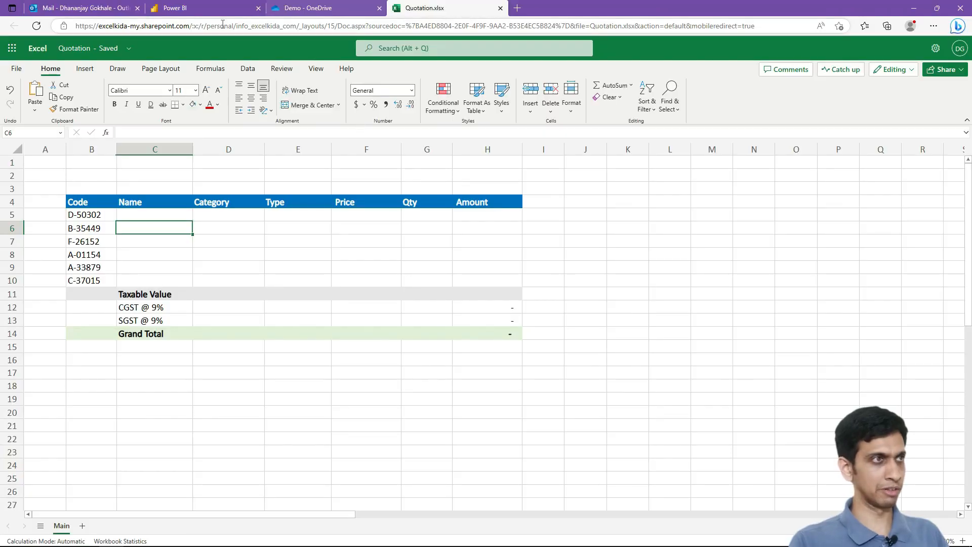
left_click(187, 7)
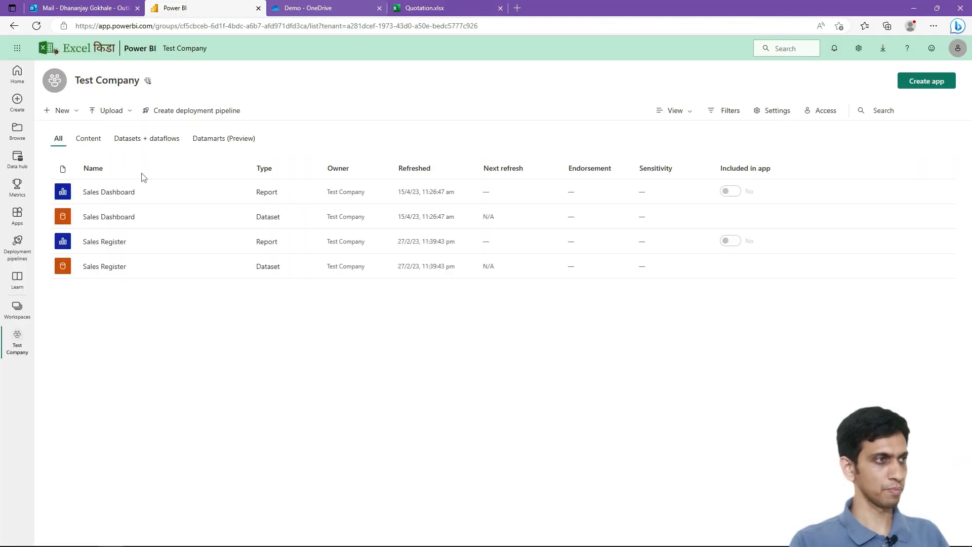
left_click(9, 310)
left_click(85, 183)
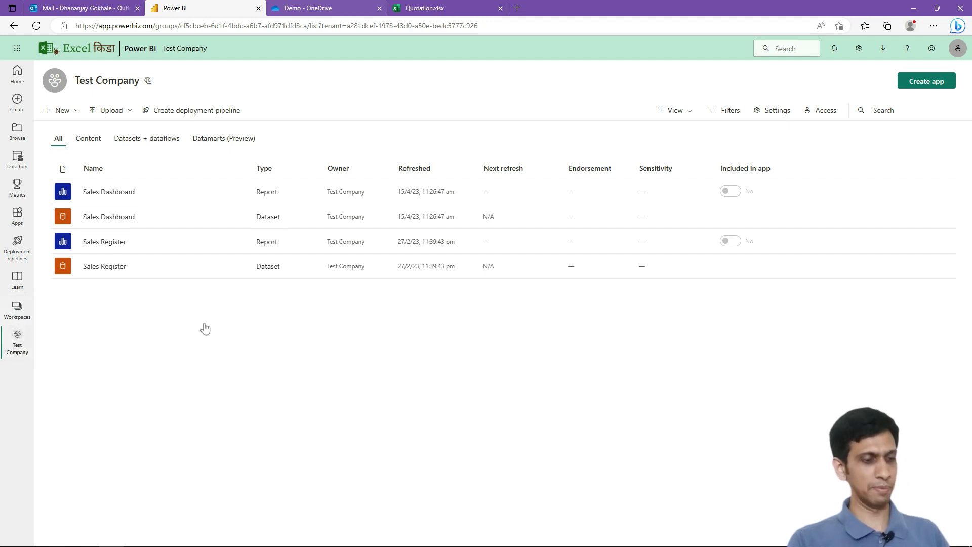
left_click(17, 309)
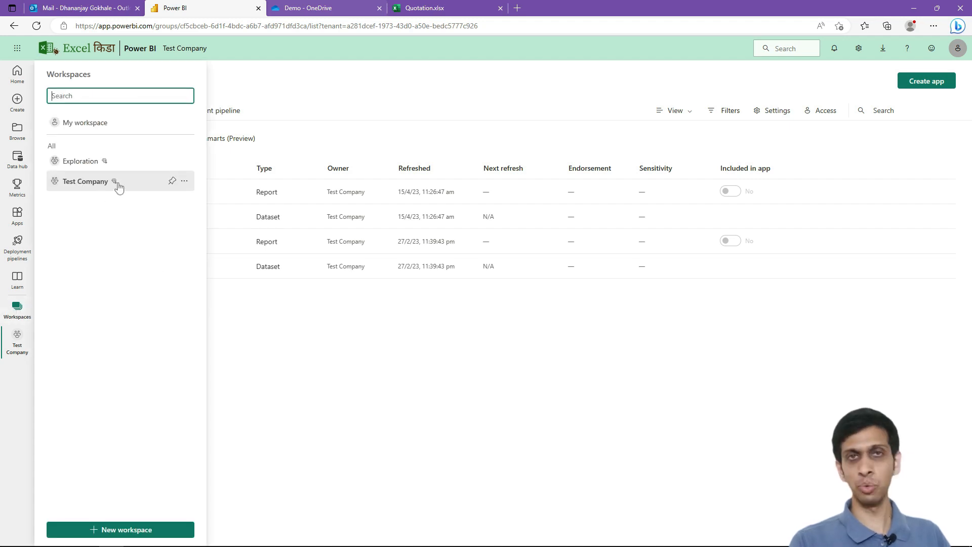
Return to Power BI Desktop, save the changes and publish Myntra_Dataset to the Test Company workspace, finishing back in the browser's Power BI service
key("alt+Tab")
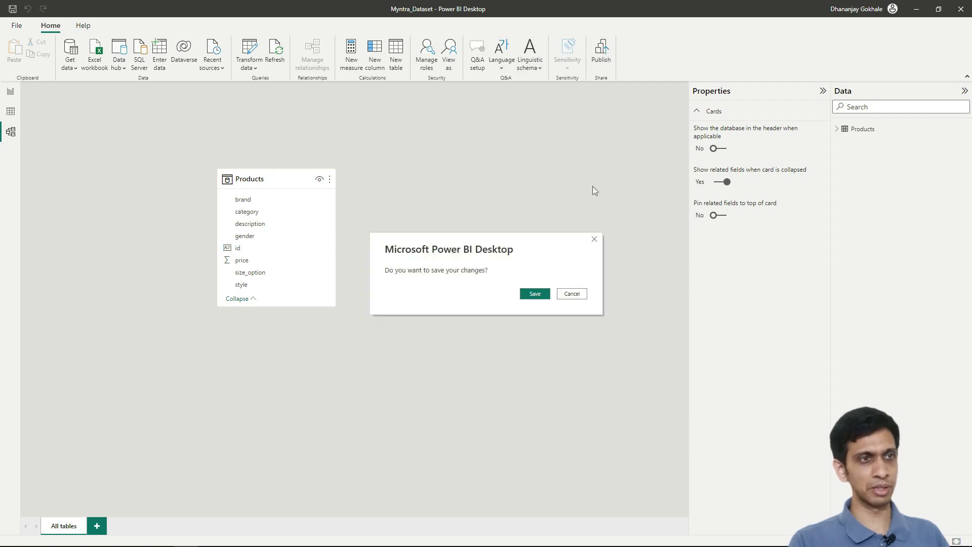
left_click(531, 294)
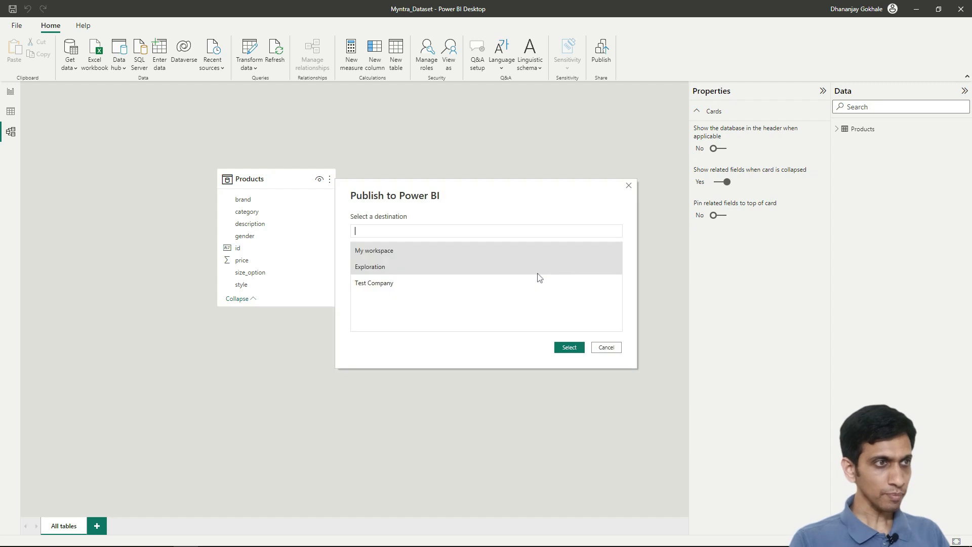
left_click(379, 286)
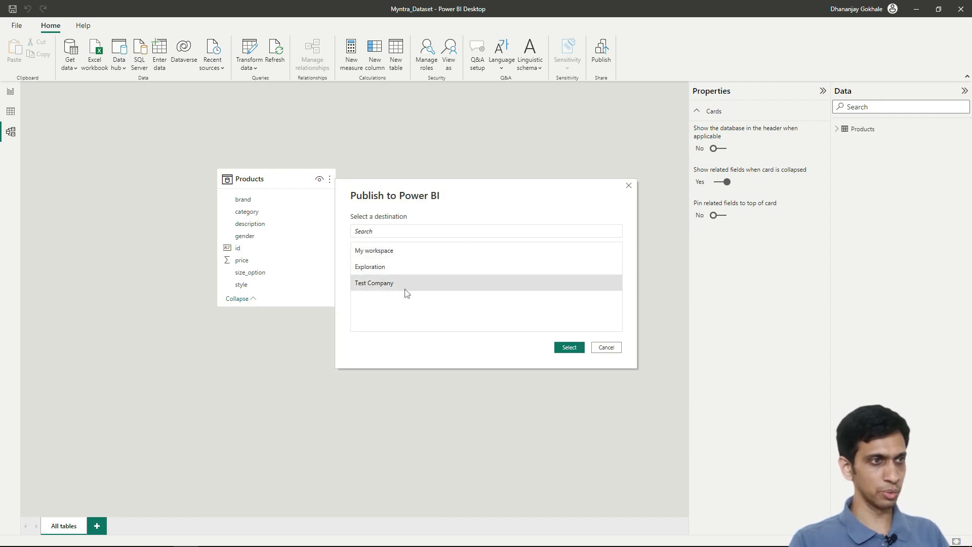
left_click(567, 349)
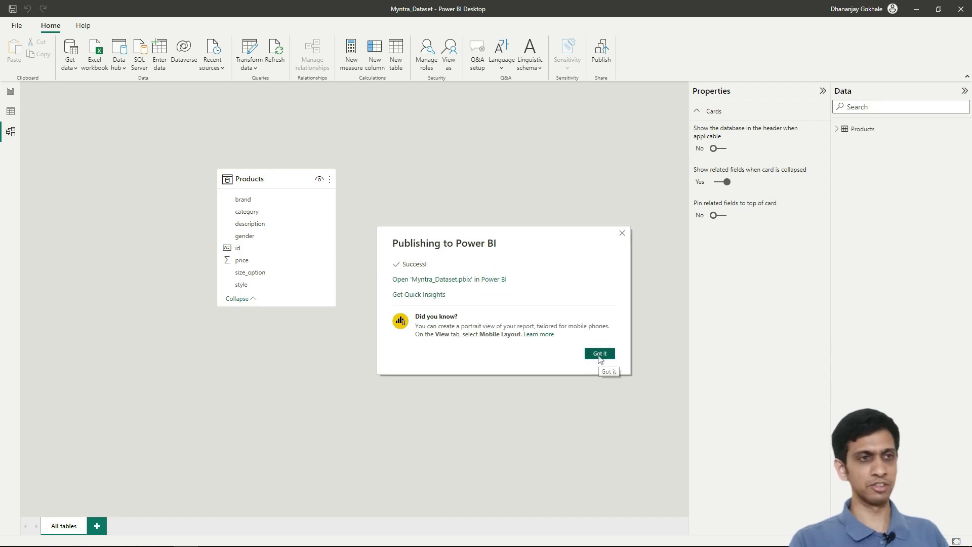
left_click(599, 355)
key("alt+Tab")
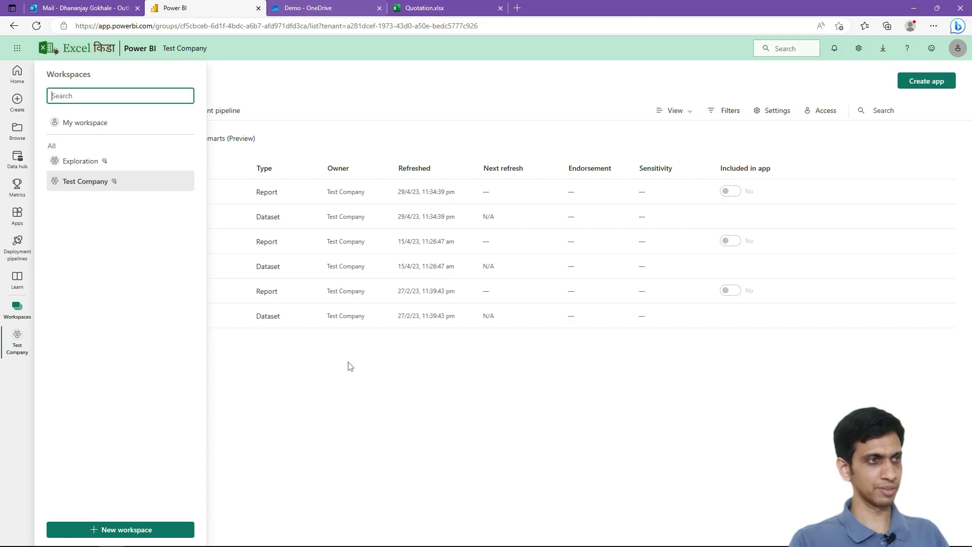
Examine the reports and datasets in the Test Company workspace, checking the report view in Power BI Desktop in between
left_click(335, 405)
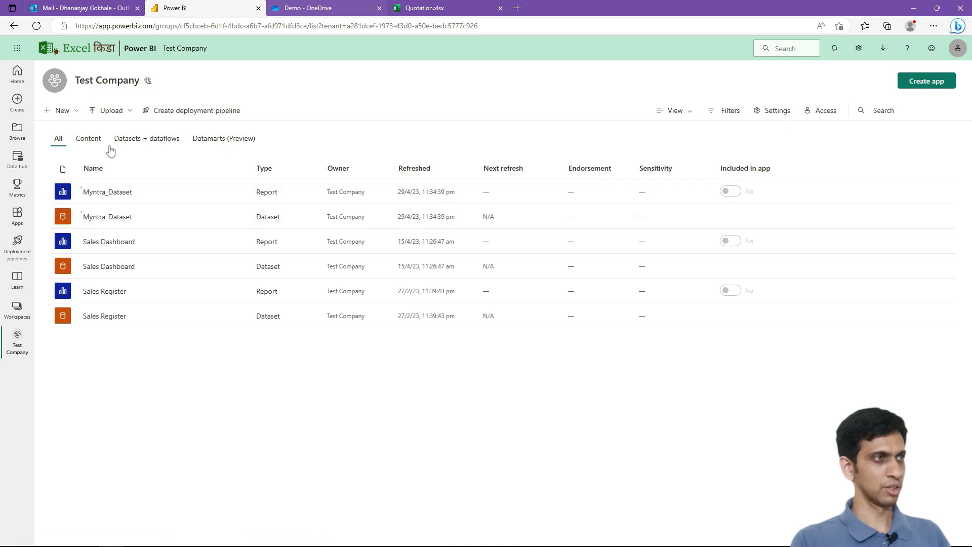
left_click(87, 143)
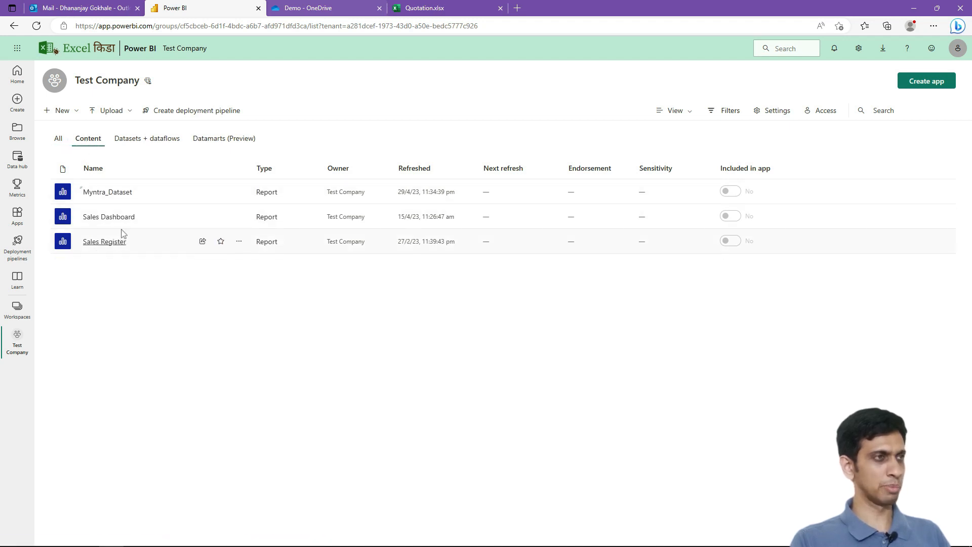
left_click(150, 144)
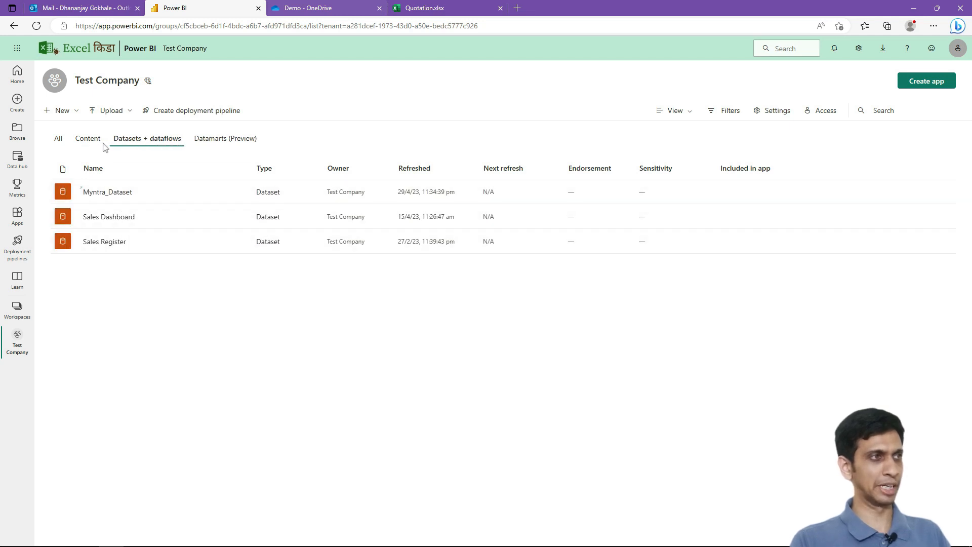
key("alt+Tab")
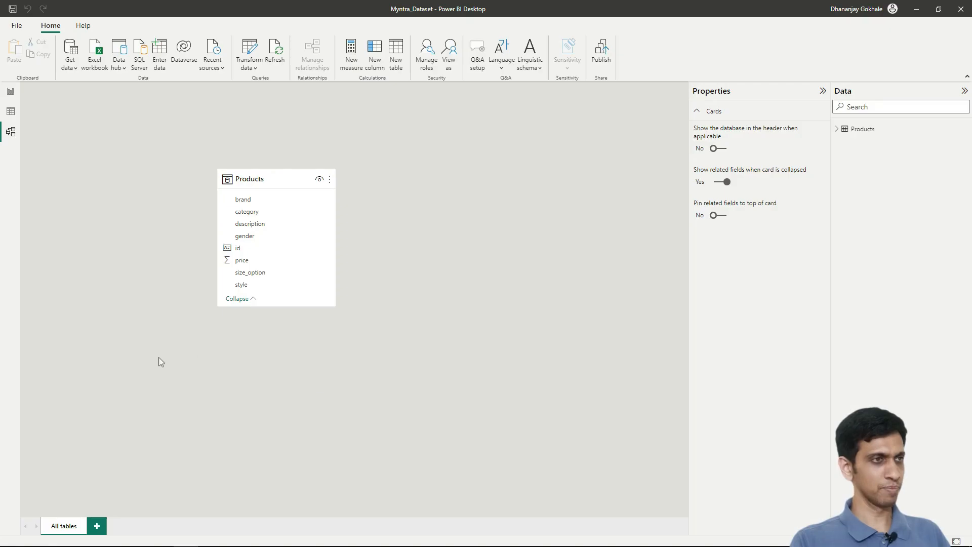
left_click(10, 93)
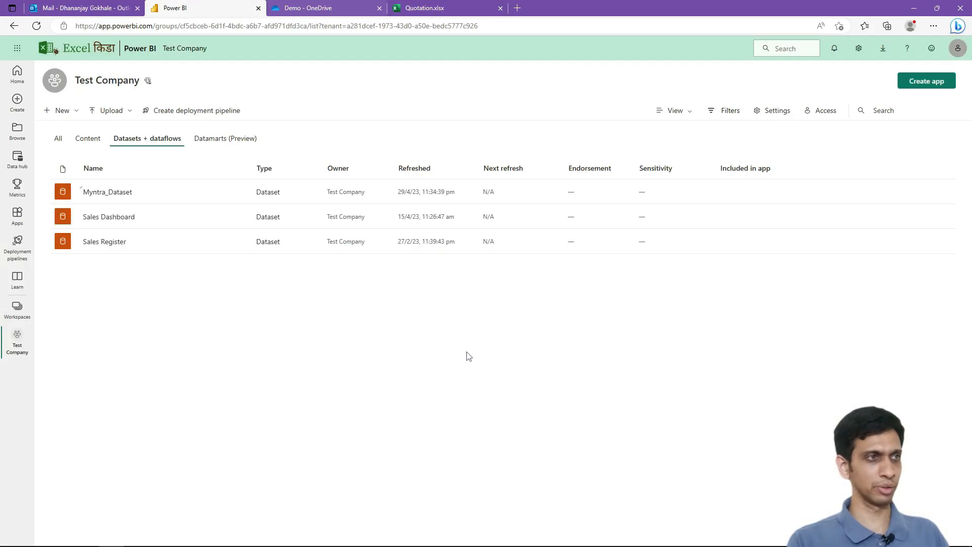
left_click(87, 145)
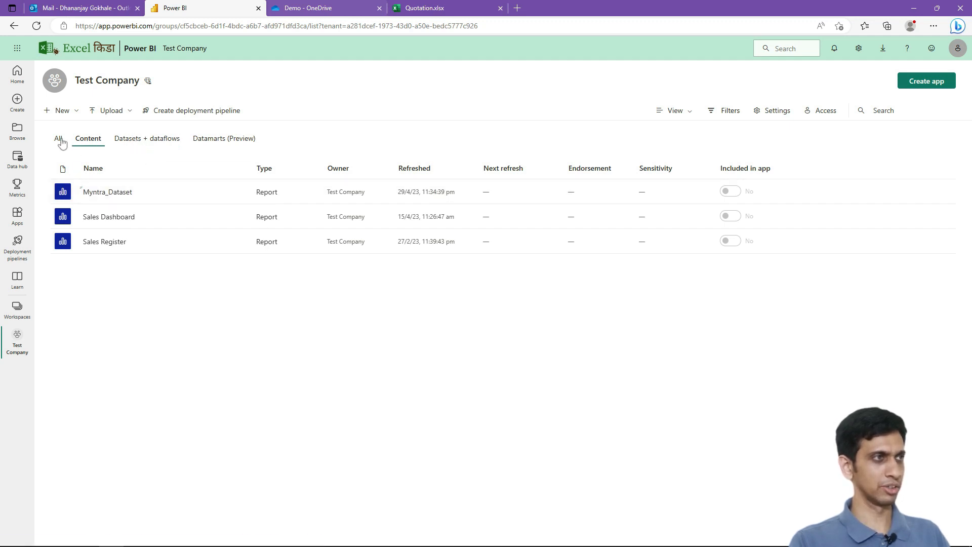
left_click_drag(133, 137, 158, 150)
left_click(157, 146)
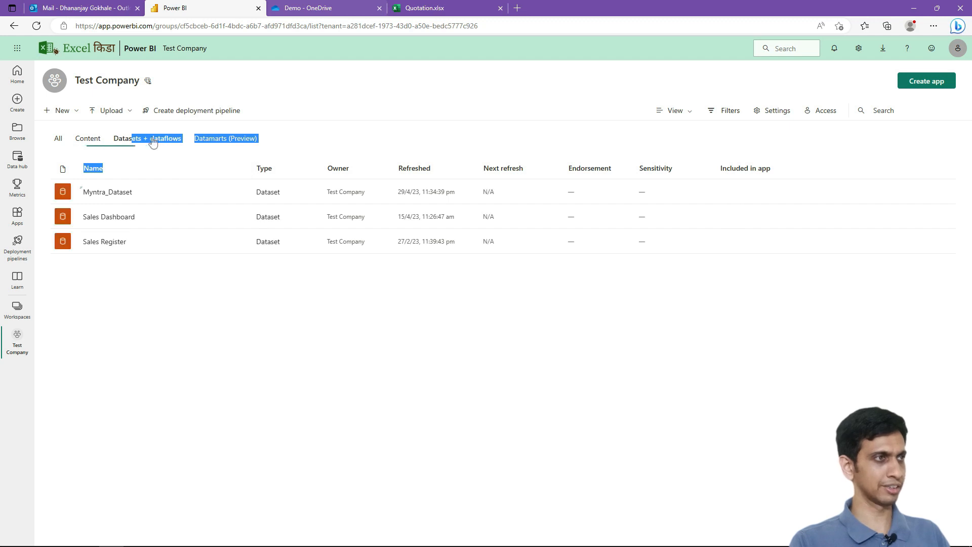
Delete the Myntra_Dataset report from the Test Company workspace's content, keeping its dataset
left_click(93, 145)
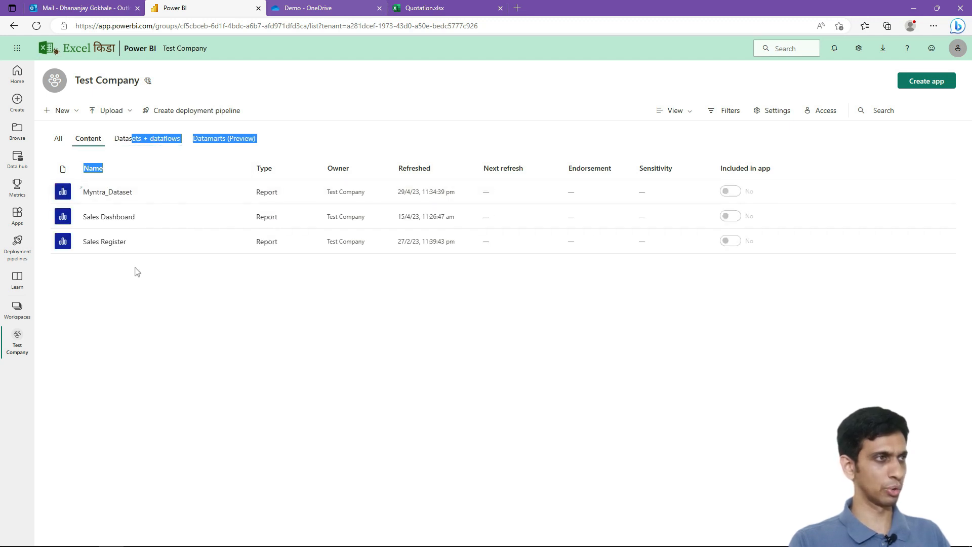
left_click(239, 193)
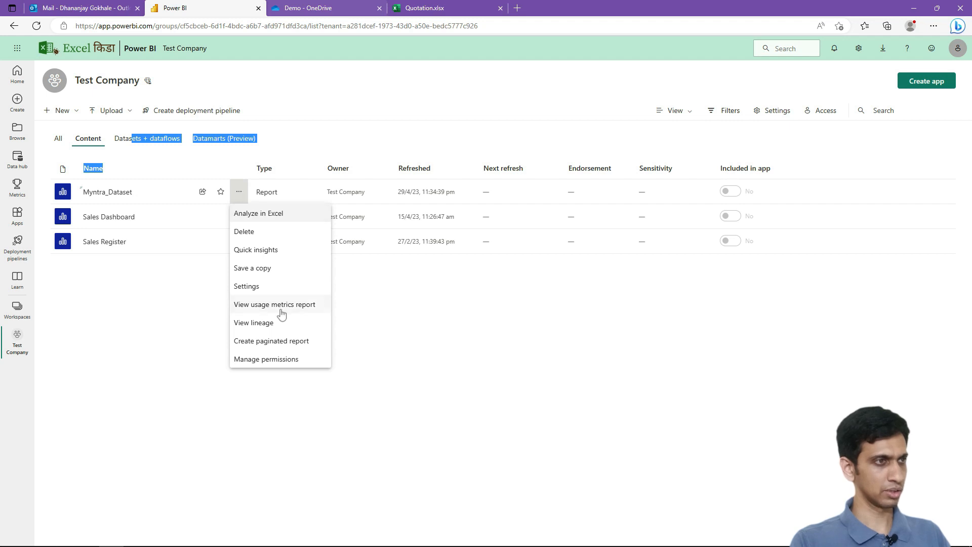
left_click(245, 231)
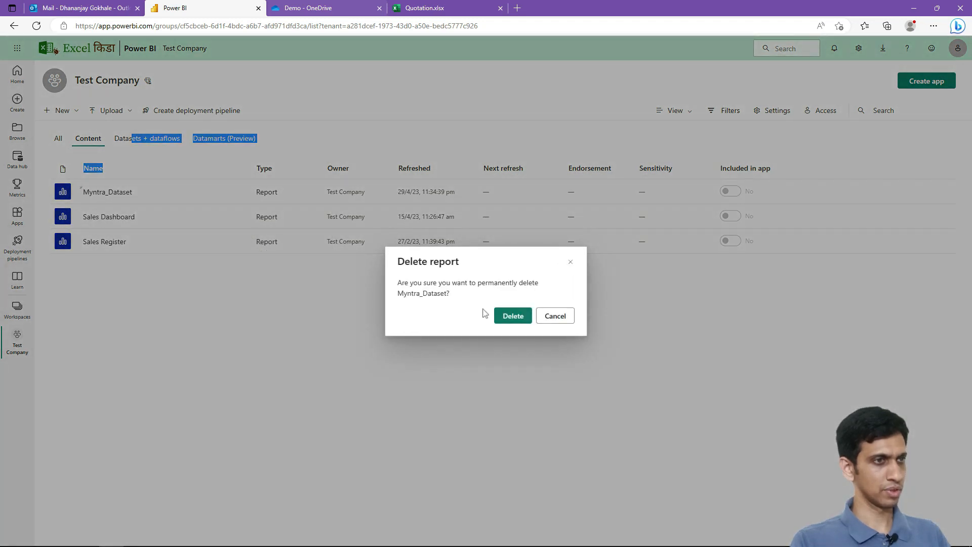
left_click(512, 315)
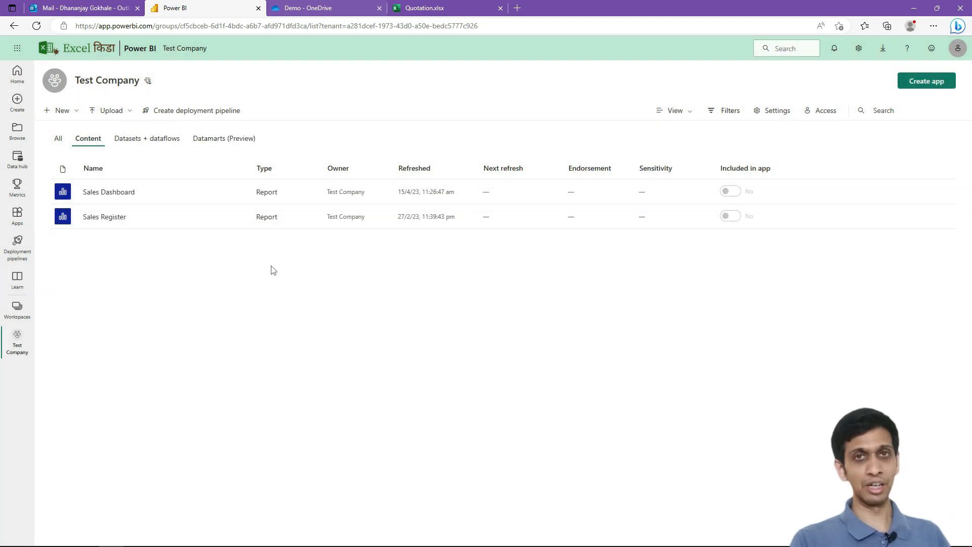
In Myntra_Dataset's settings, start adding its myntra SQL Server source to the Excelkida-Desktop gateway
left_click(143, 138)
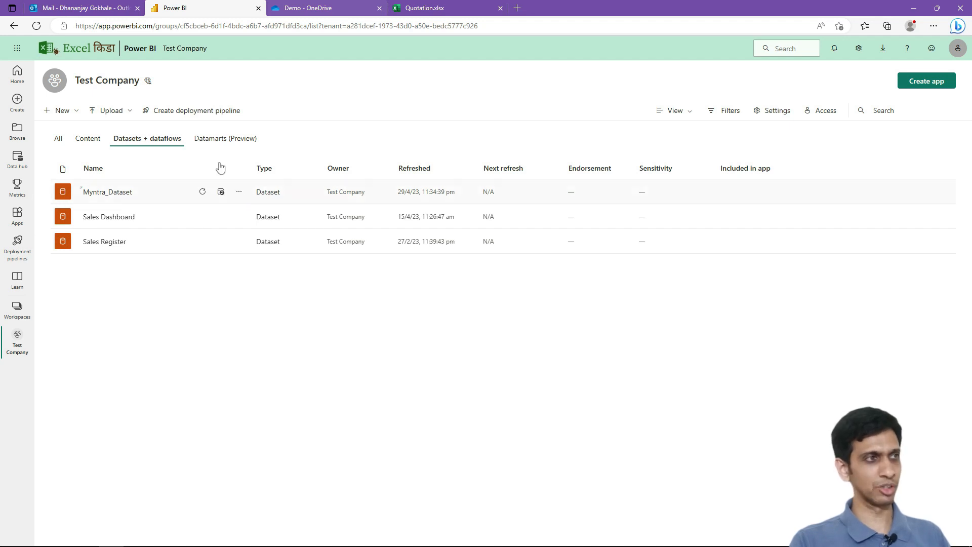
left_click(238, 192)
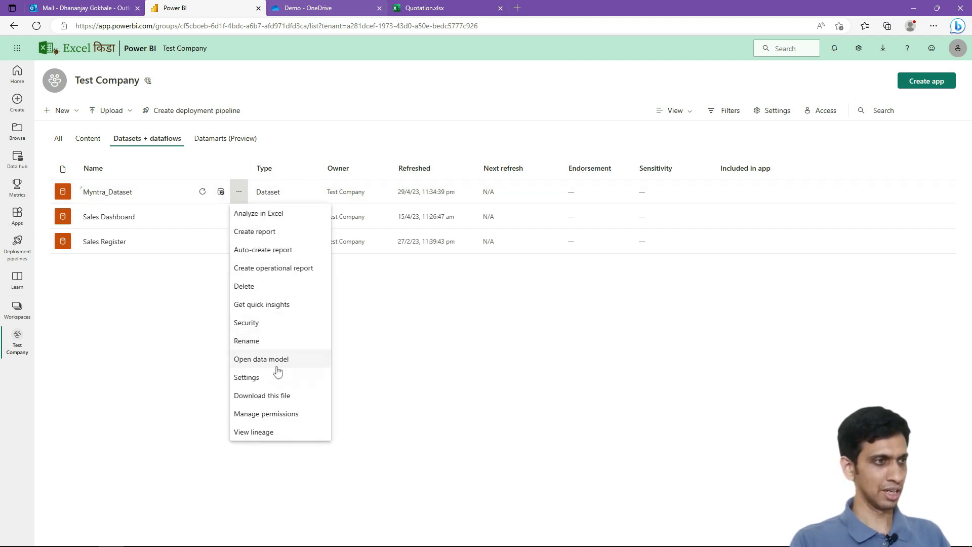
left_click(256, 382)
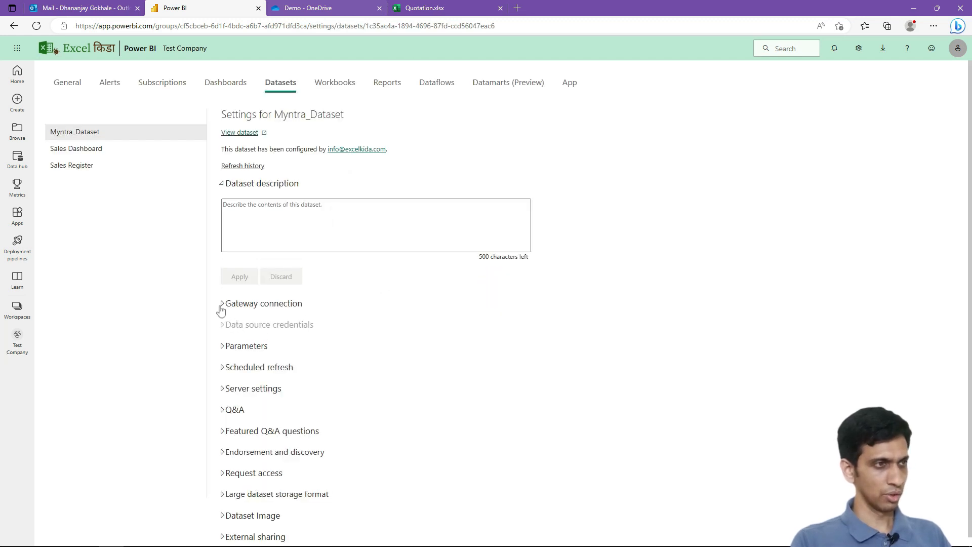
left_click(222, 305)
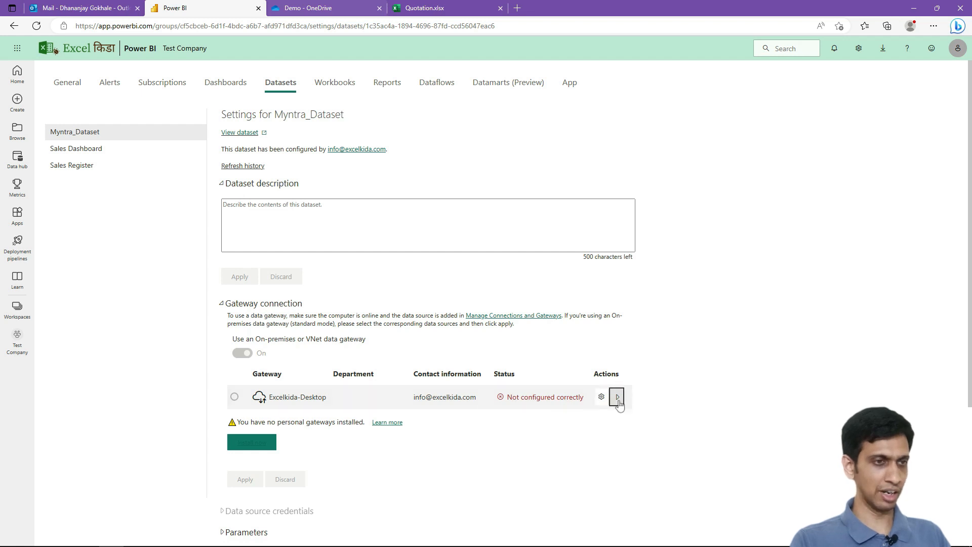
left_click(618, 398)
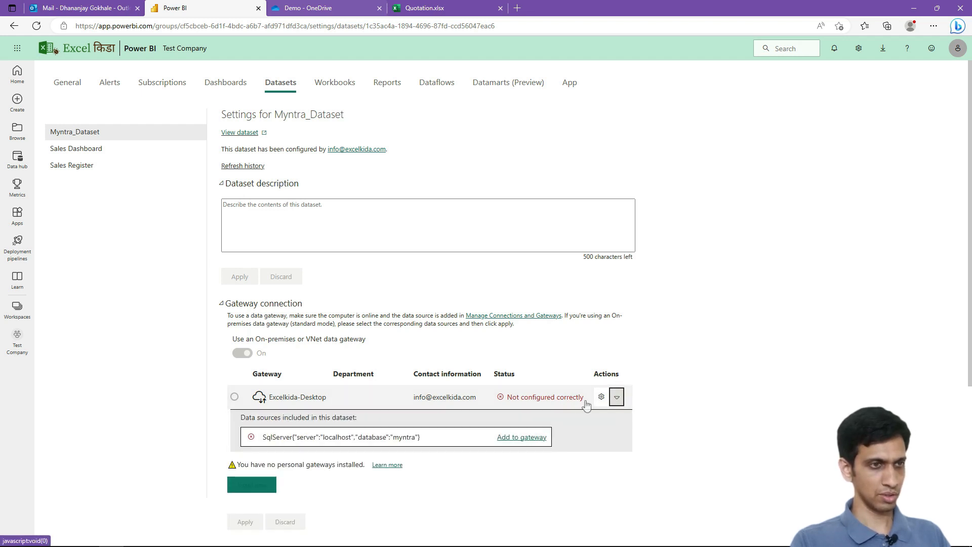
left_click(522, 438)
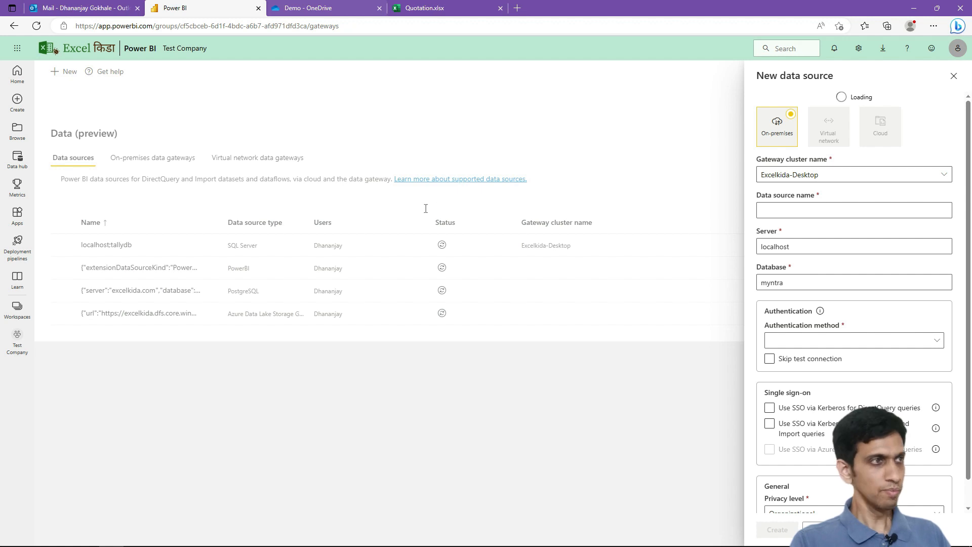
Name the new data source Myntra and set its authentication method to Basic
left_click(801, 215)
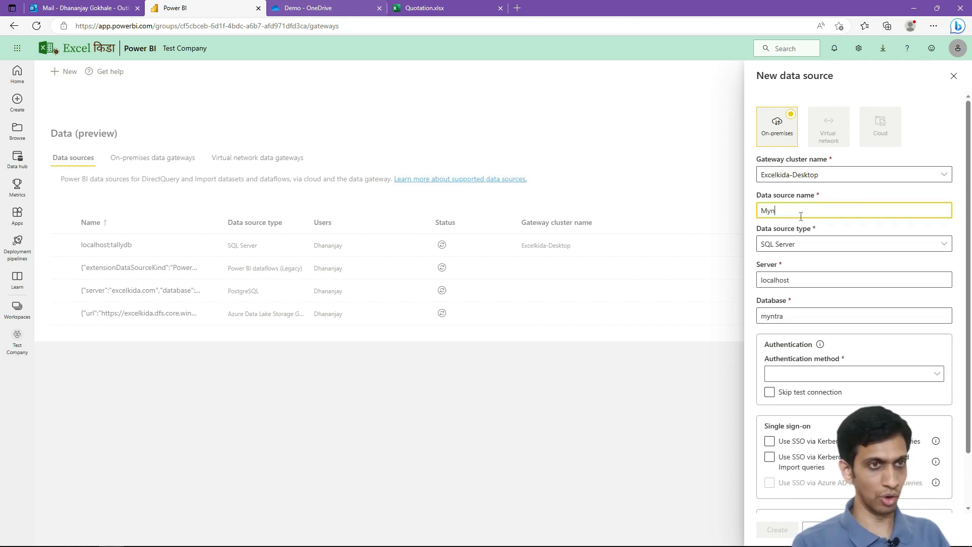
type("Myntra")
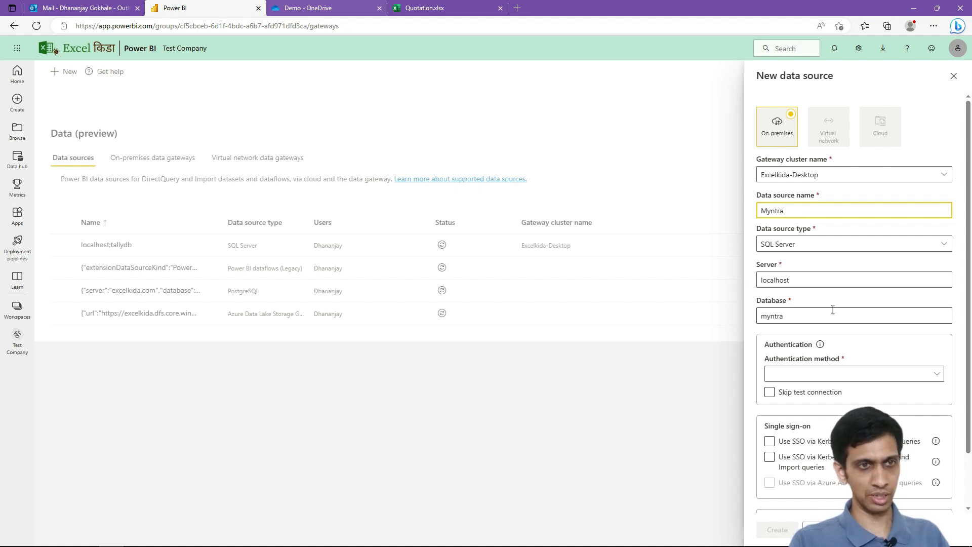
scroll(834, 309, "down", 2)
left_click(786, 332)
left_click(799, 315)
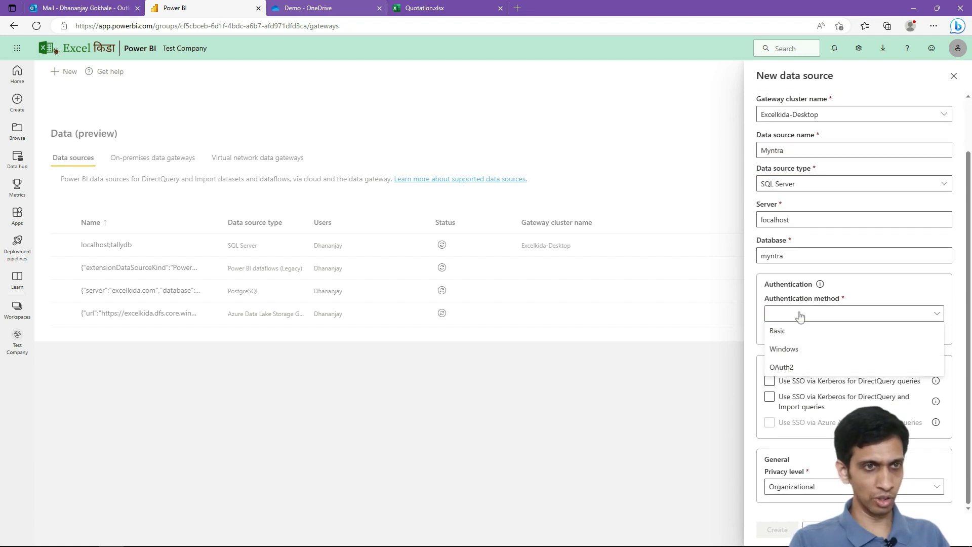
left_click(789, 332)
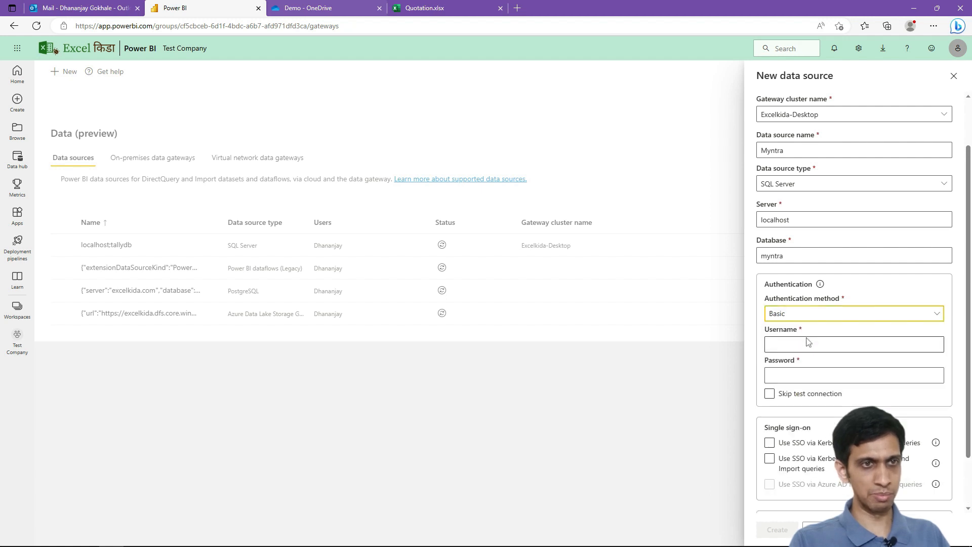
Enter the username sa and the database password for the new data source
left_click(806, 343)
type("sa")
left_click(799, 377)
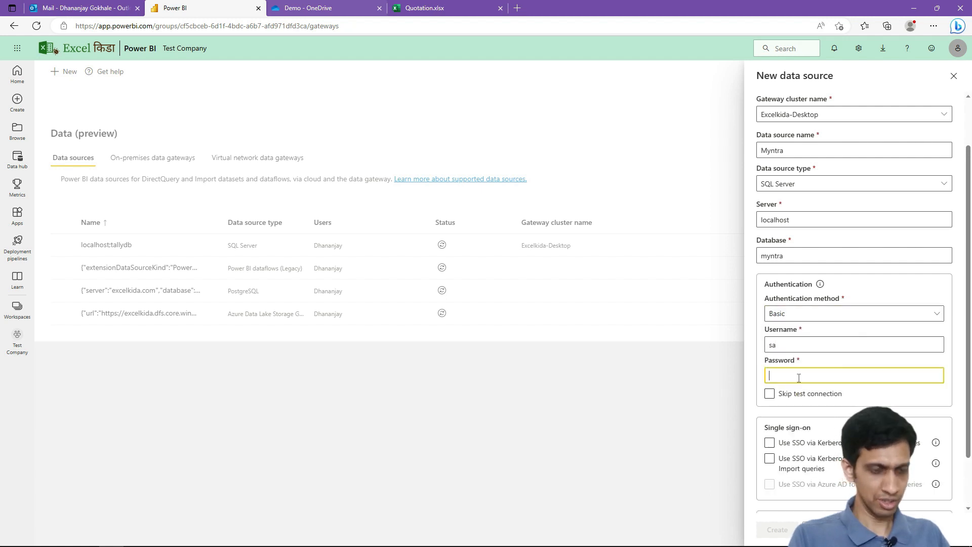
type("s")
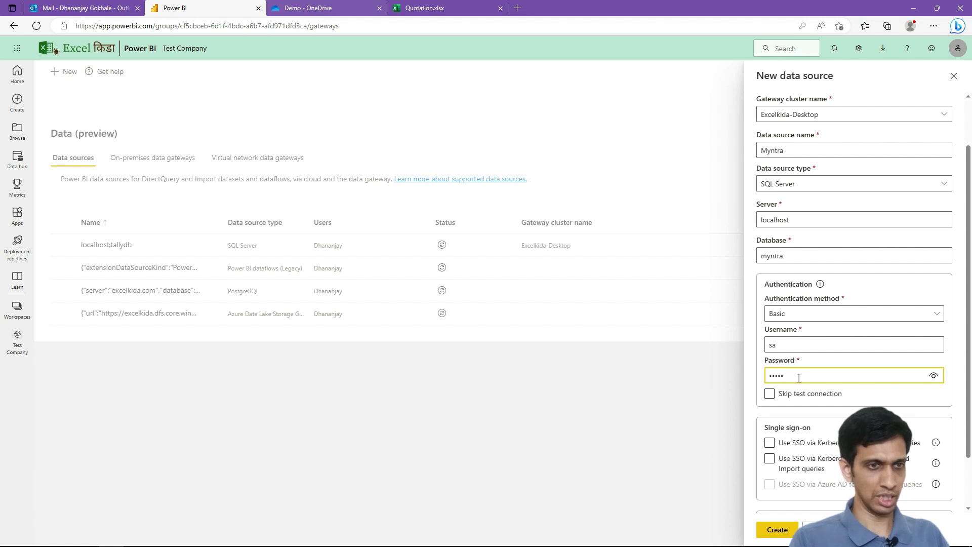
Set the data source's privacy level to Private and create it
scroll(799, 382, "down", 2)
left_click(805, 486)
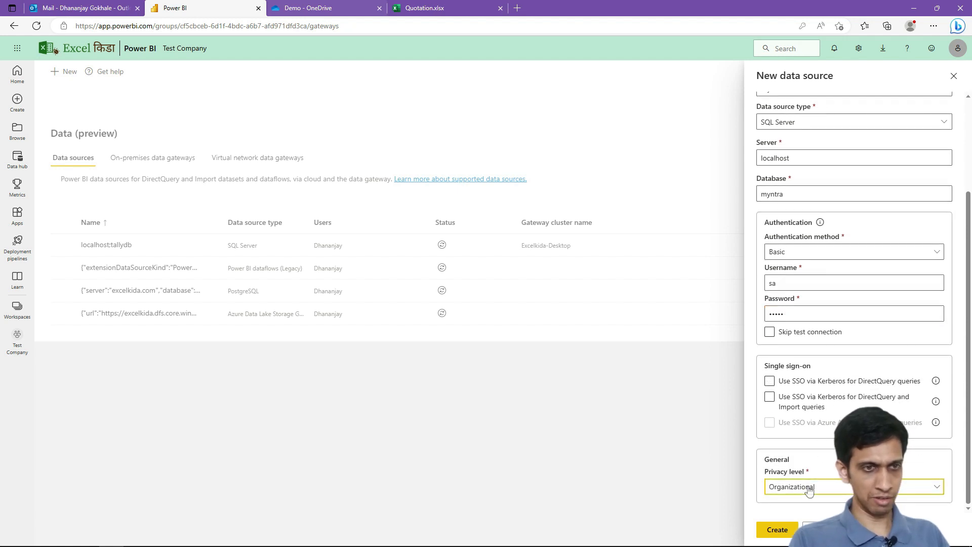
left_click(791, 436)
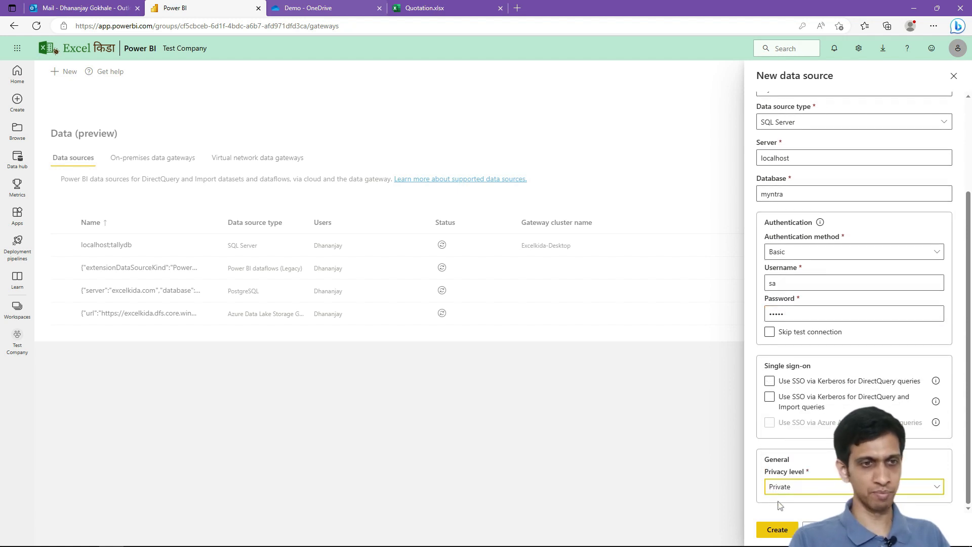
left_click(776, 529)
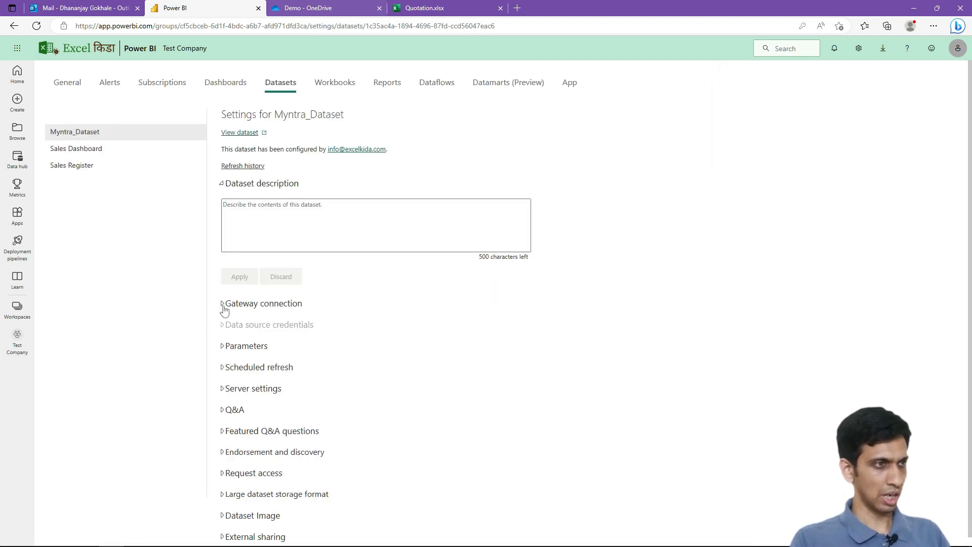
Map Myntra_Dataset's SQL Server source to the Myntra data source in the gateway connection settings, apply the change and collapse the section
left_click(223, 306)
scroll(460, 382, "down", 3)
left_click(508, 302)
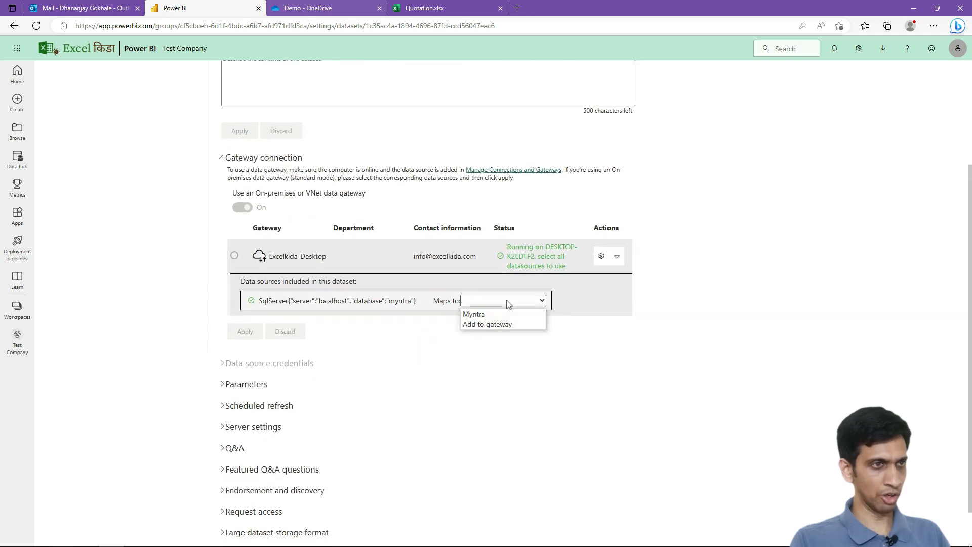
left_click(476, 315)
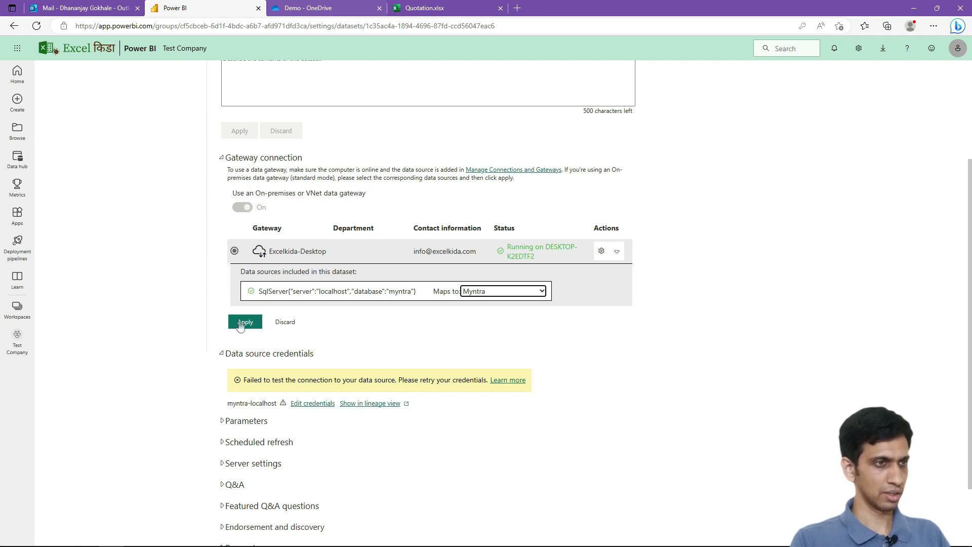
left_click(244, 323)
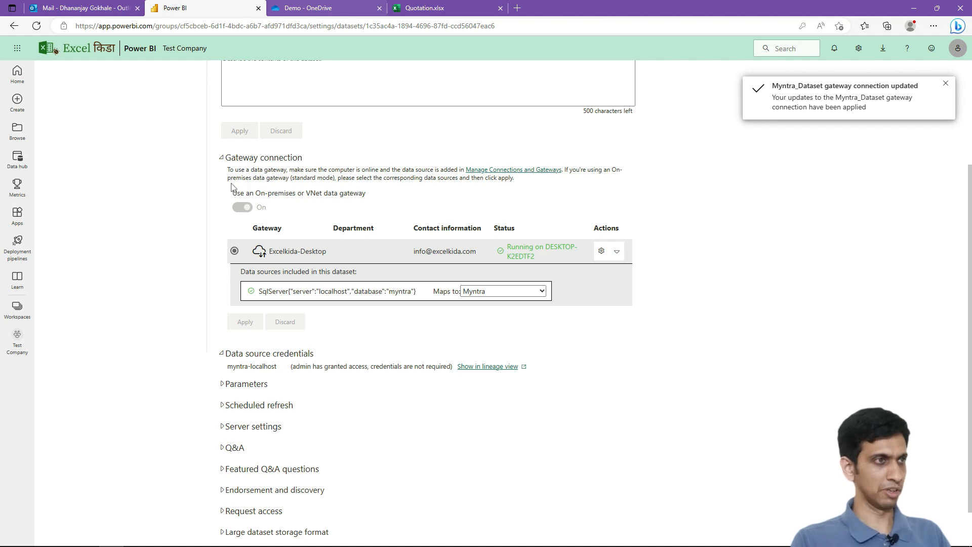
left_click(224, 160)
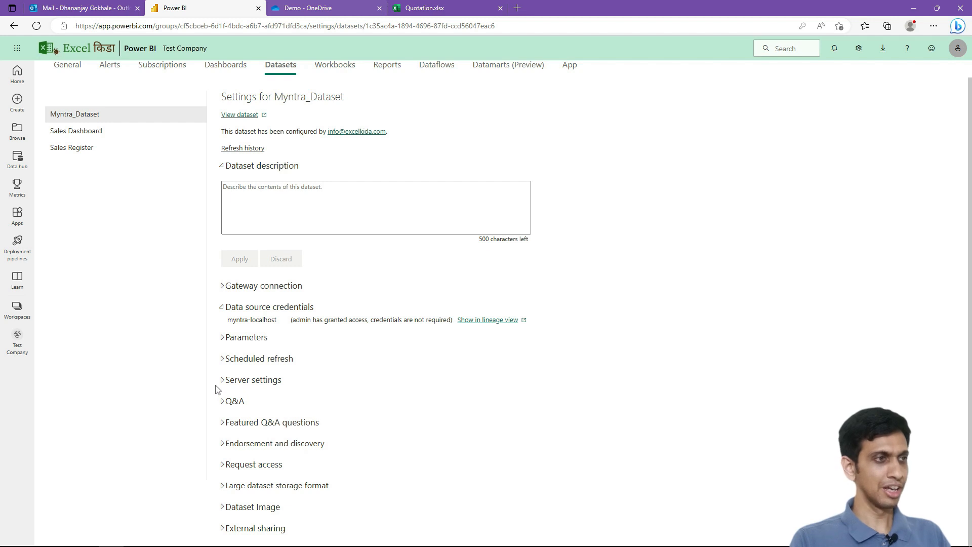
Turn on scheduled refresh for Myntra_Dataset with a daily refresh time of 6:00 AM and apply the schedule
left_click(223, 363)
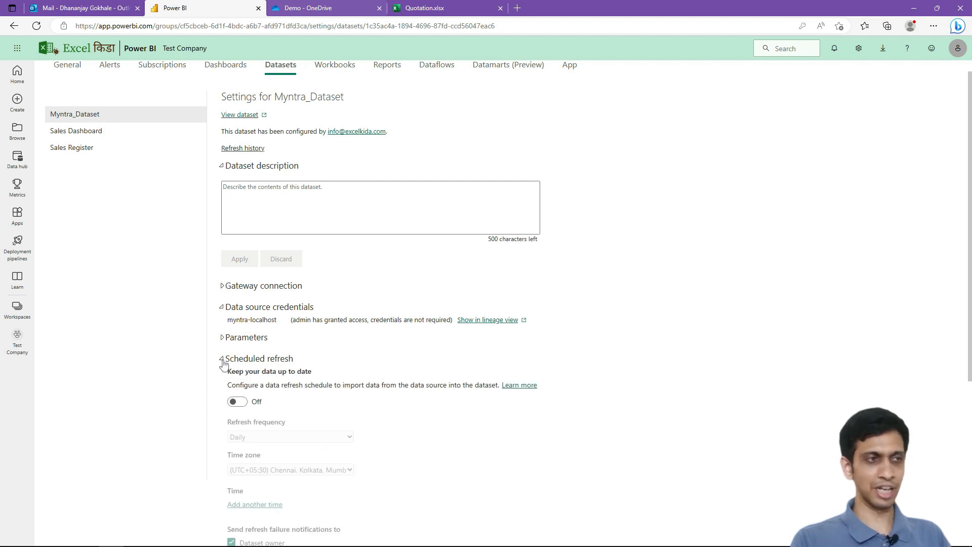
scroll(304, 397, "down", 4)
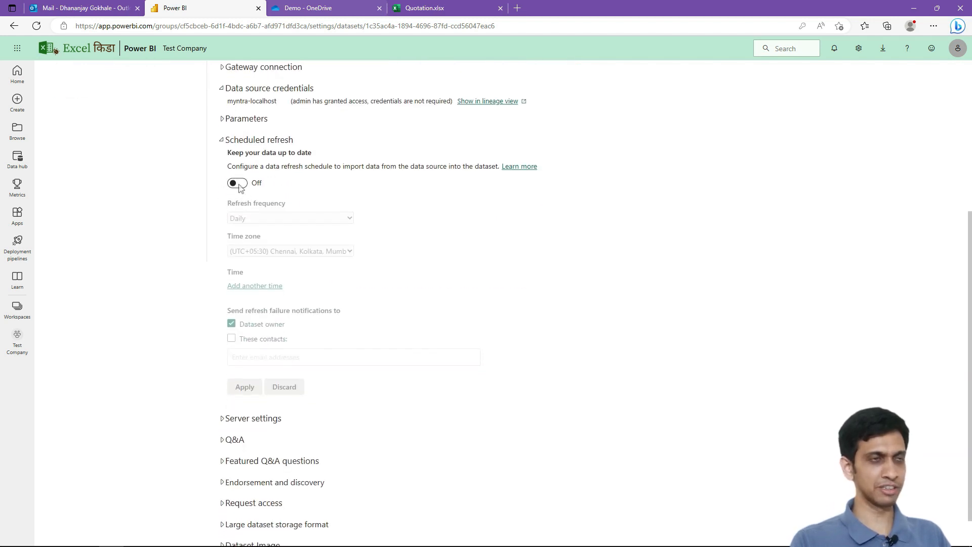
left_click(238, 183)
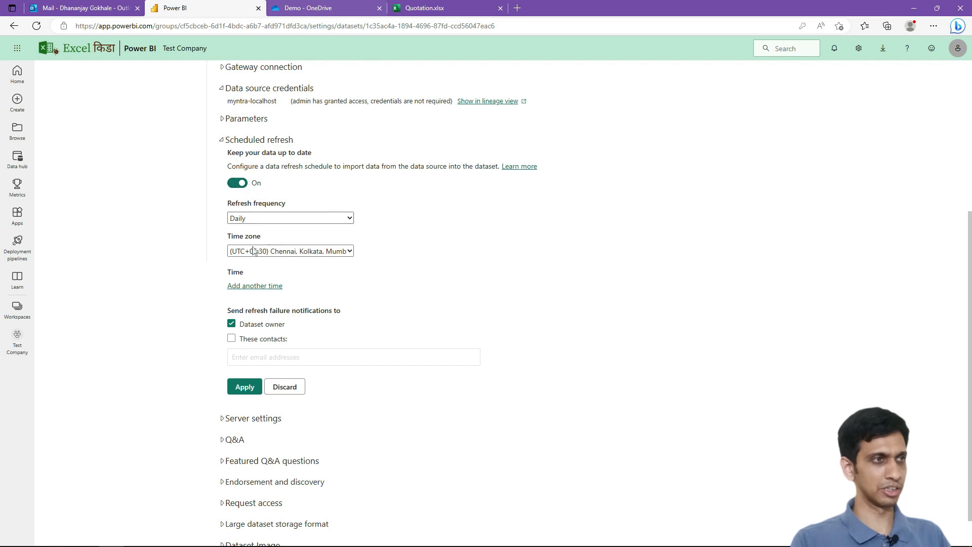
left_click(251, 286)
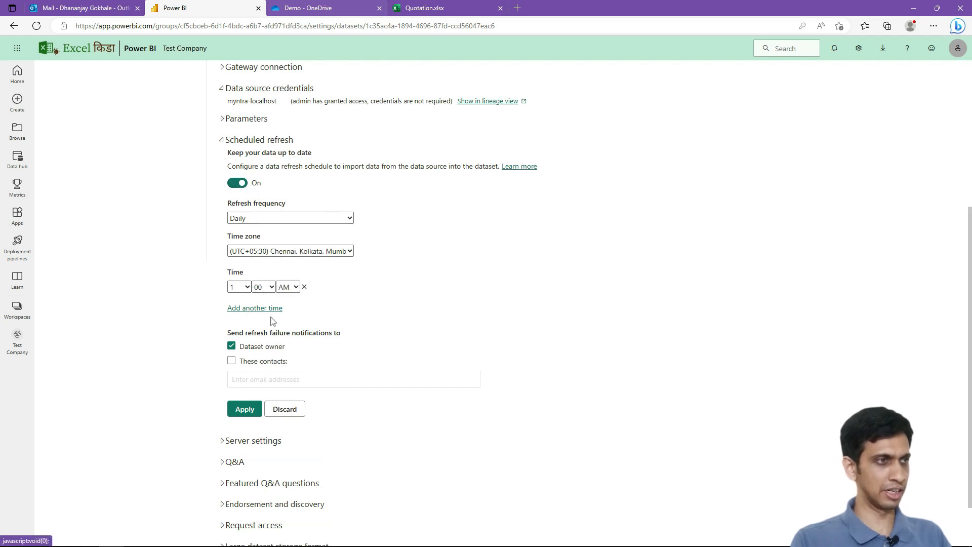
left_click(235, 288)
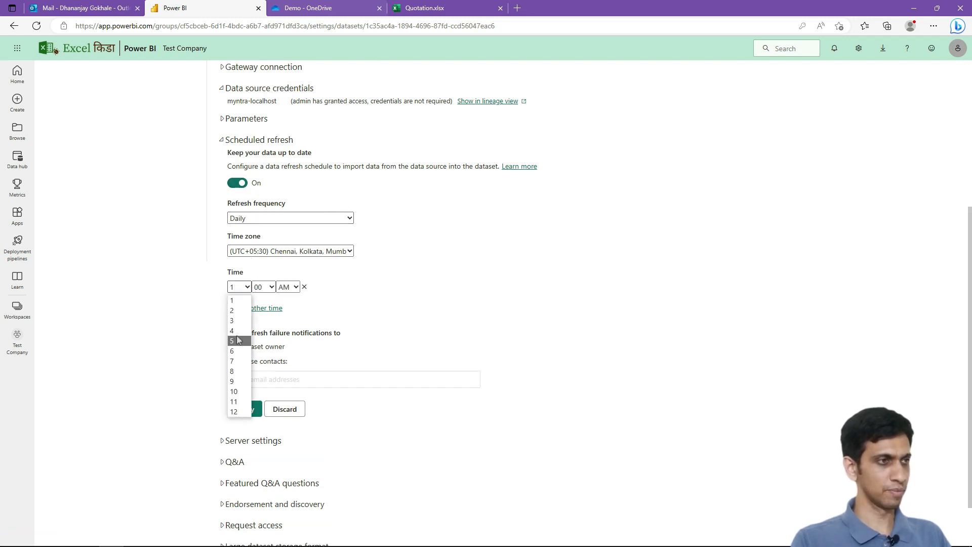
left_click(236, 351)
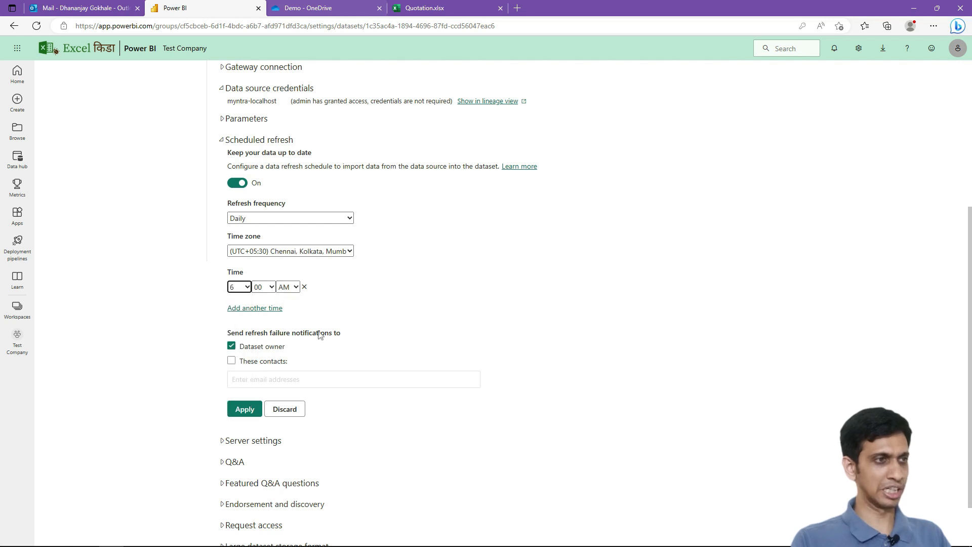
left_click(241, 413)
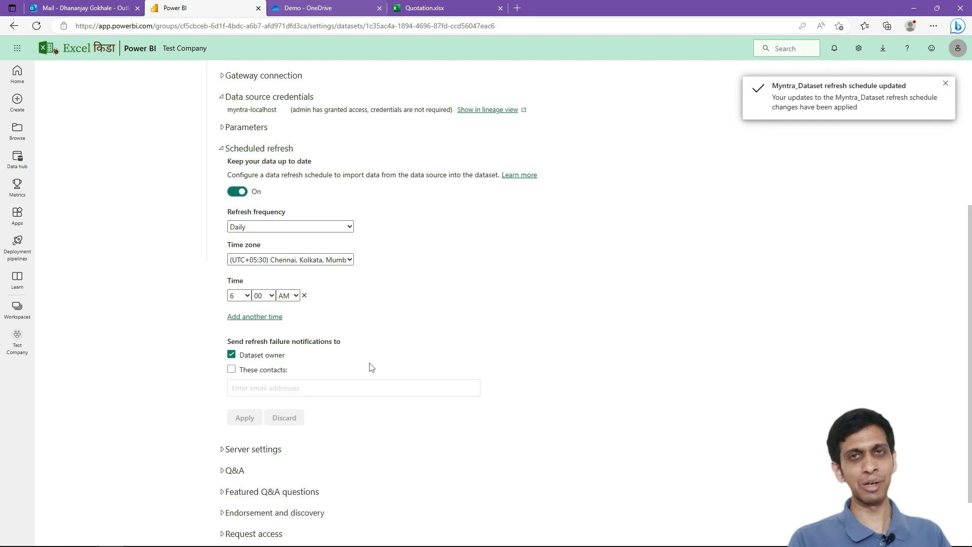
scroll(483, 298, "up", 5)
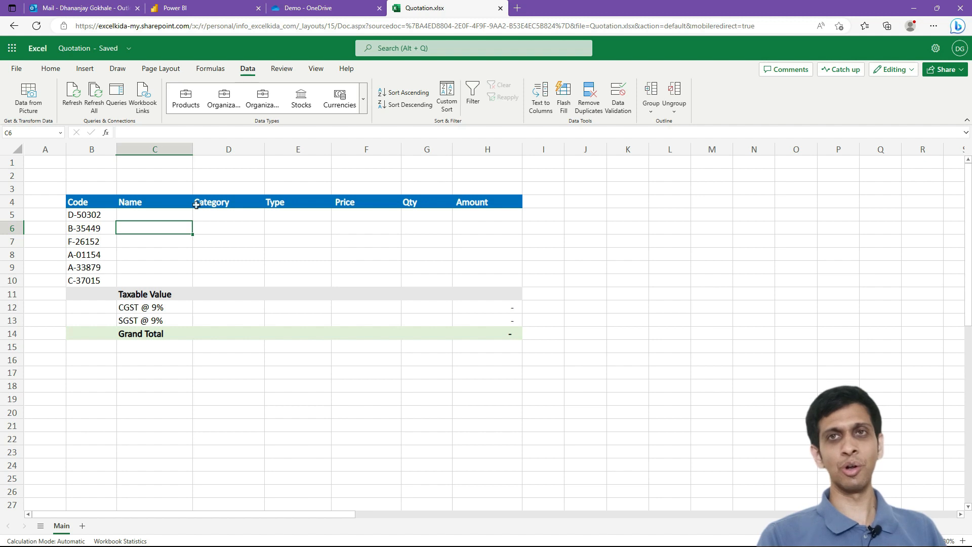
In the Quotation.xlsx workbook, convert product code D-50302 in cell B5 to the organization's Products data type
left_click(166, 216)
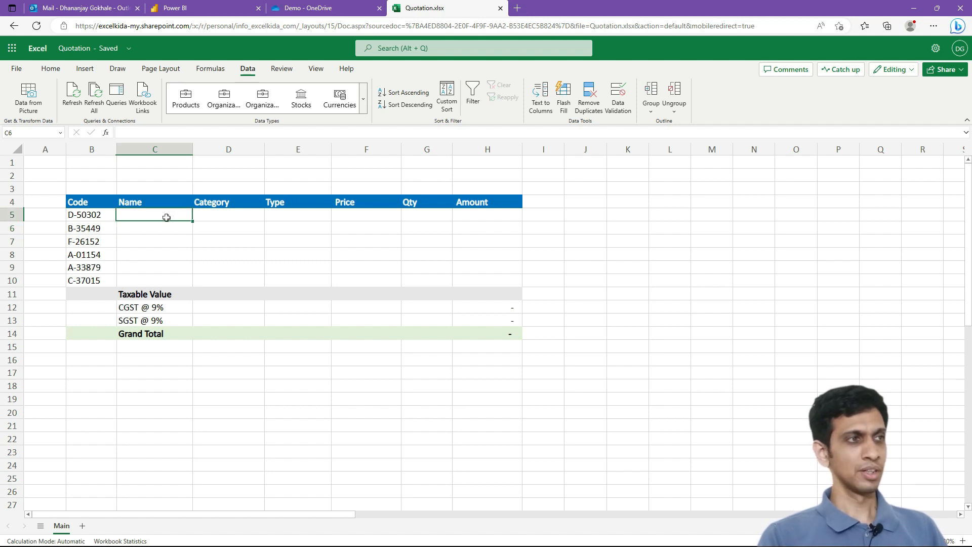
left_click(91, 215)
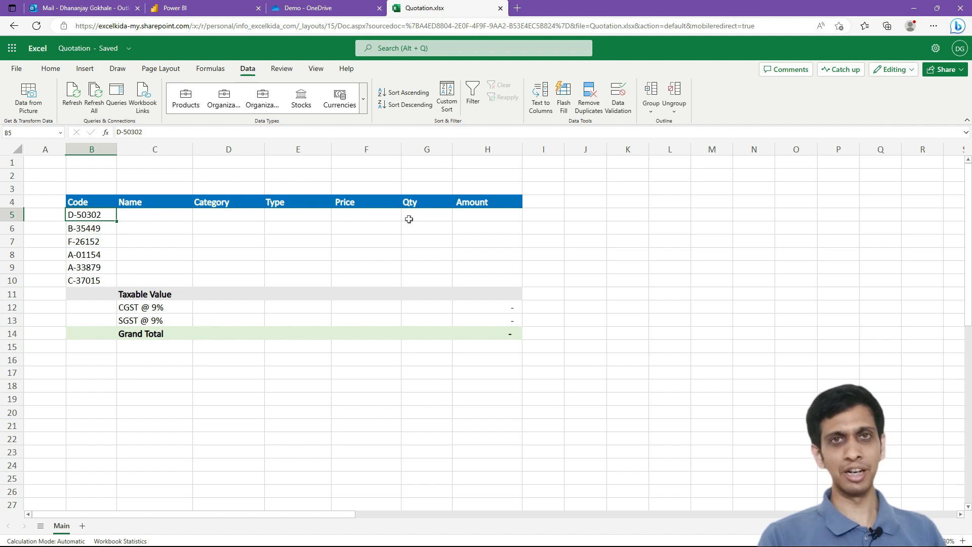
left_click(134, 229)
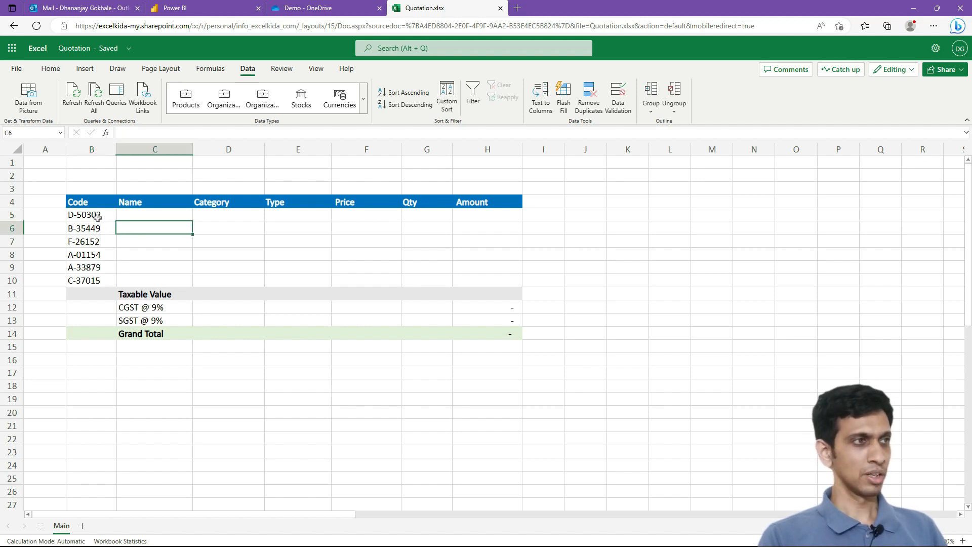
left_click(98, 217)
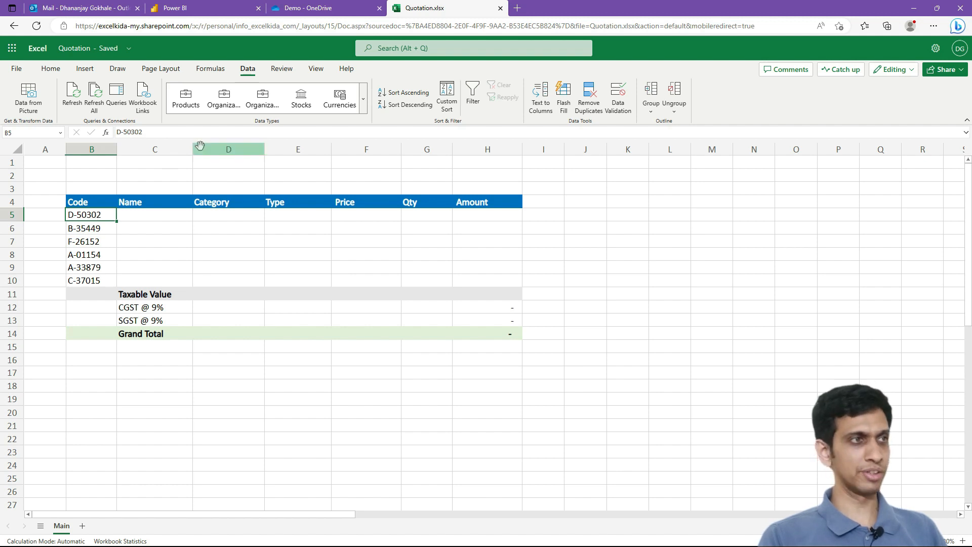
left_click(364, 101)
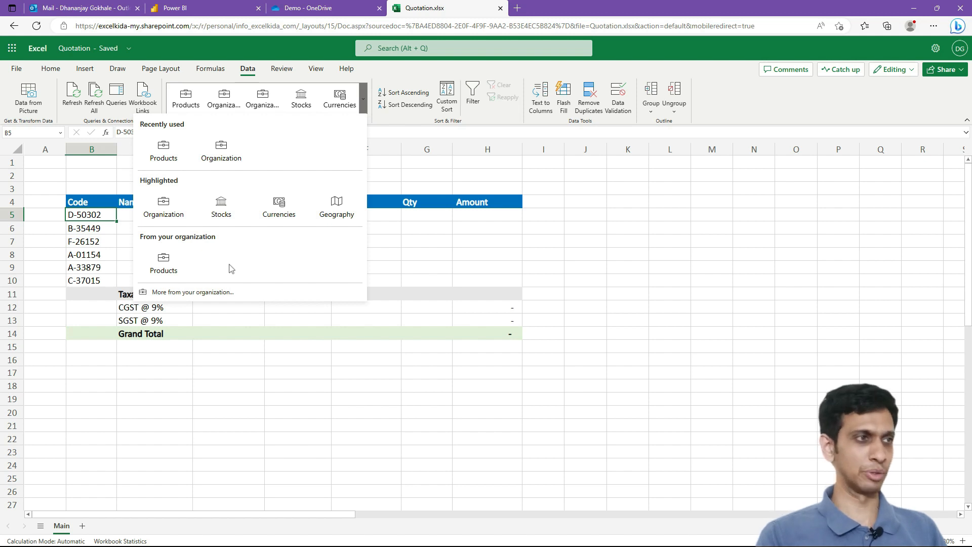
left_click(164, 265)
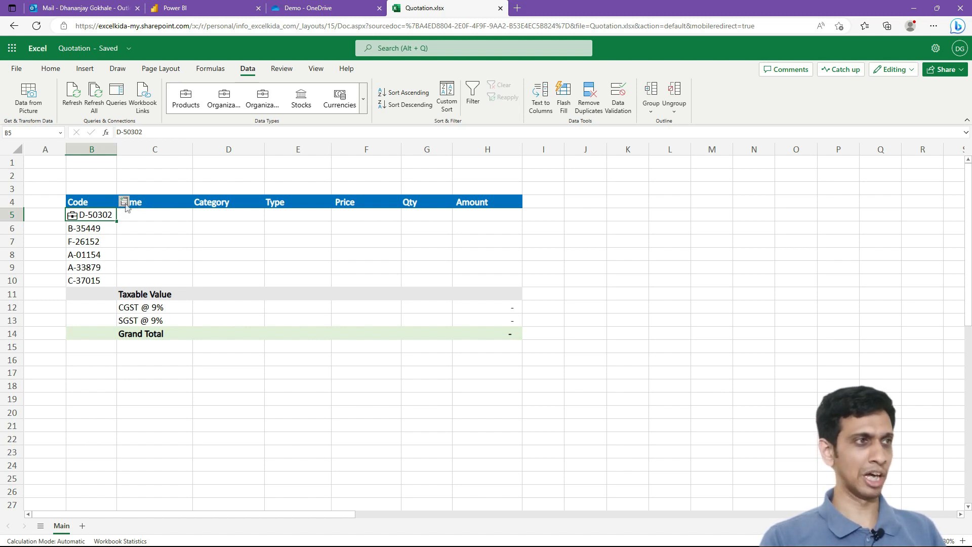
left_click(125, 202)
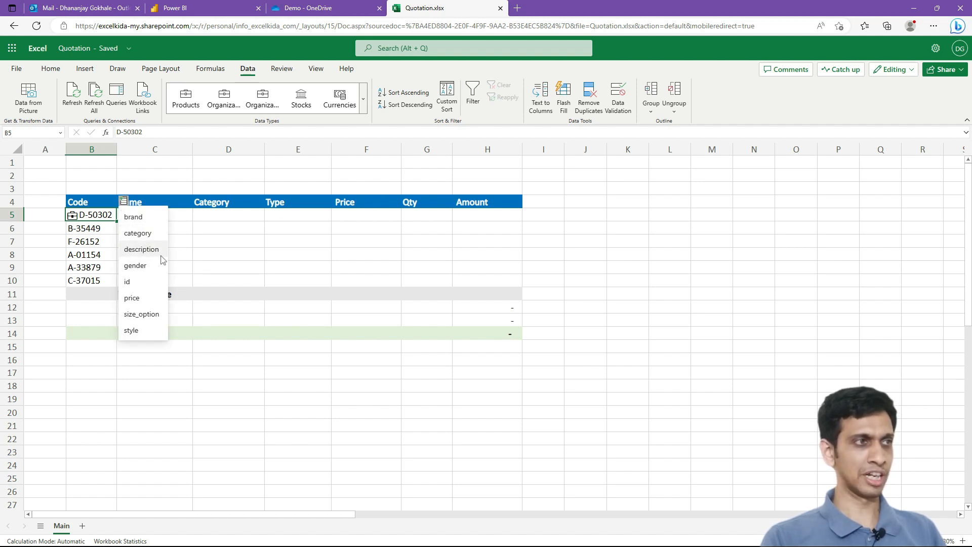
key("Escape")
left_click(177, 227)
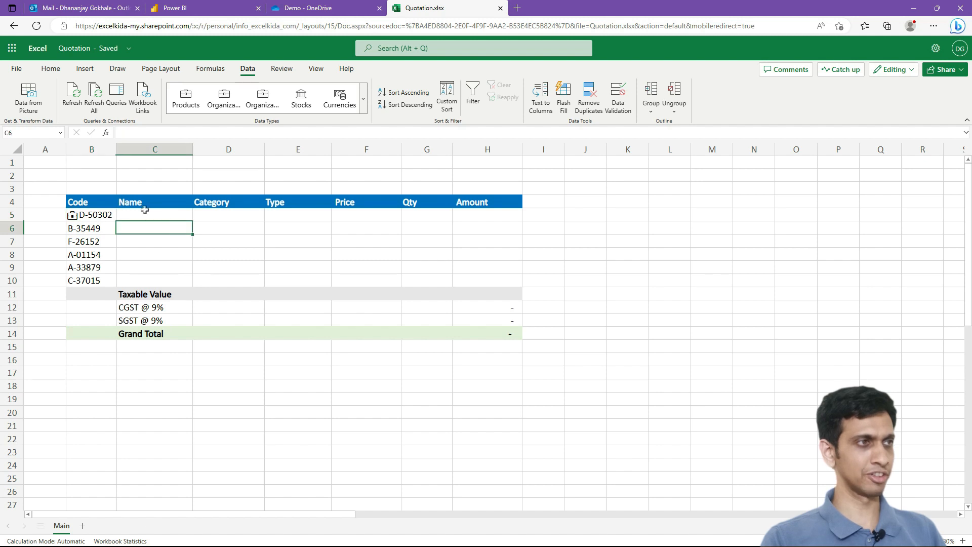
left_click(142, 215)
Extract the description field of the product in B5 into the Name column and check the resulting formula
left_click(98, 218)
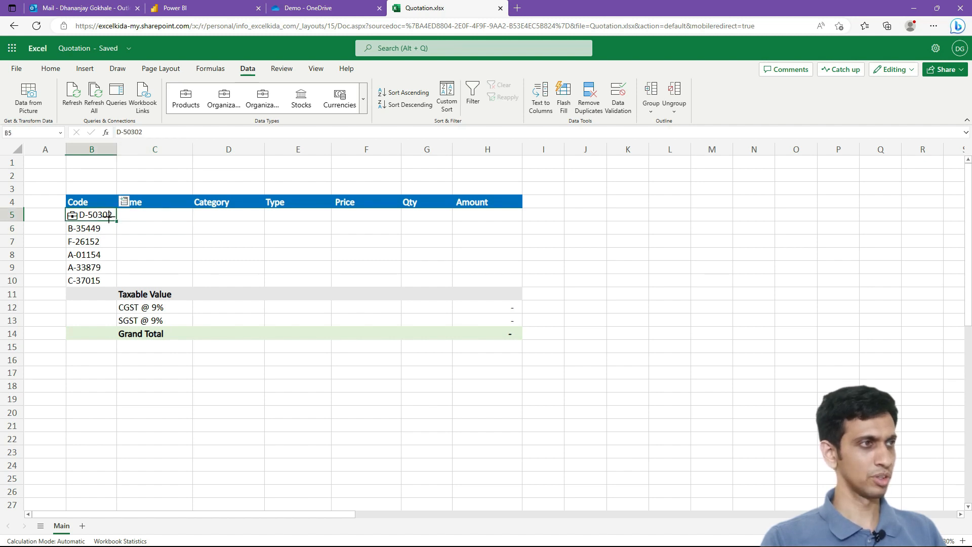
left_click(123, 202)
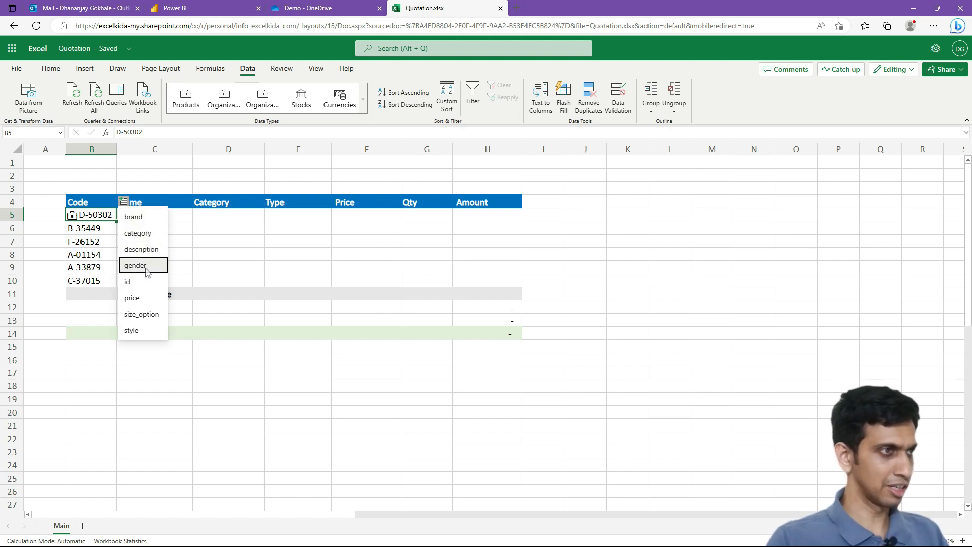
left_click(141, 251)
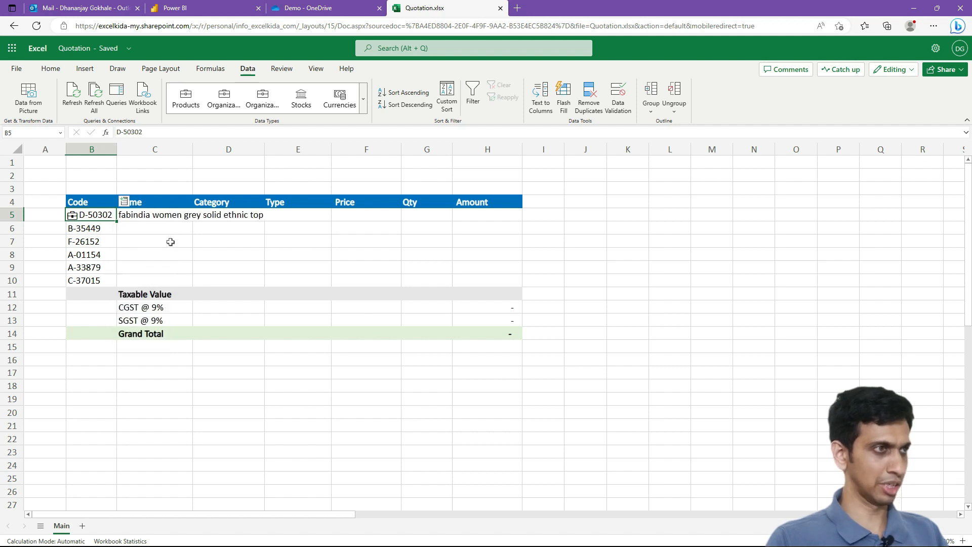
left_click(151, 217)
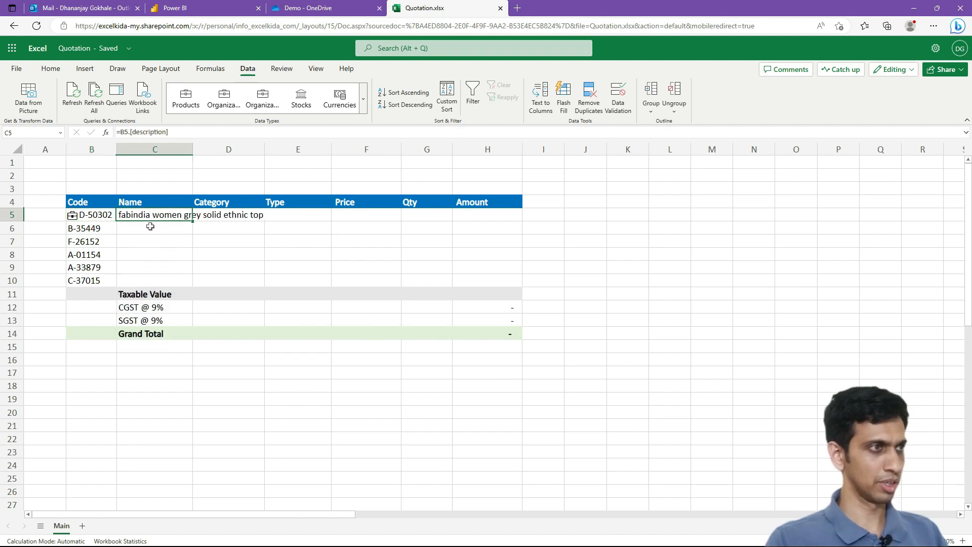
Review the data card of product D-50302, including its field values and source table details, and close it
left_click(72, 215)
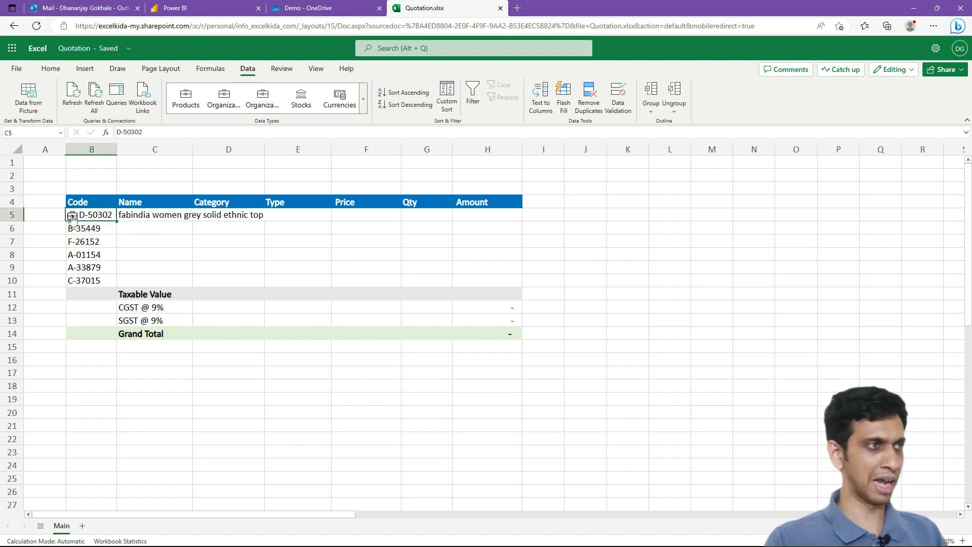
scroll(205, 283, "down", 2)
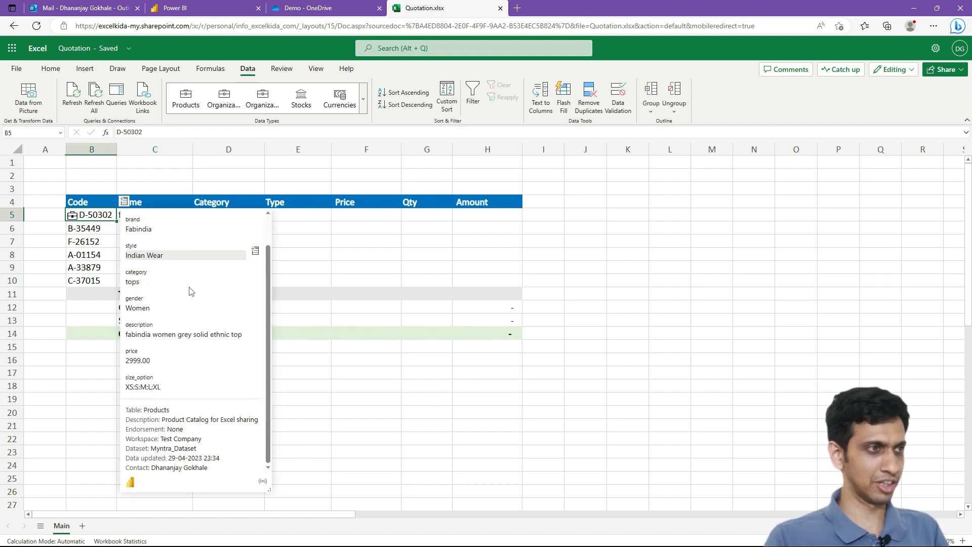
scroll(197, 278, "up", 2)
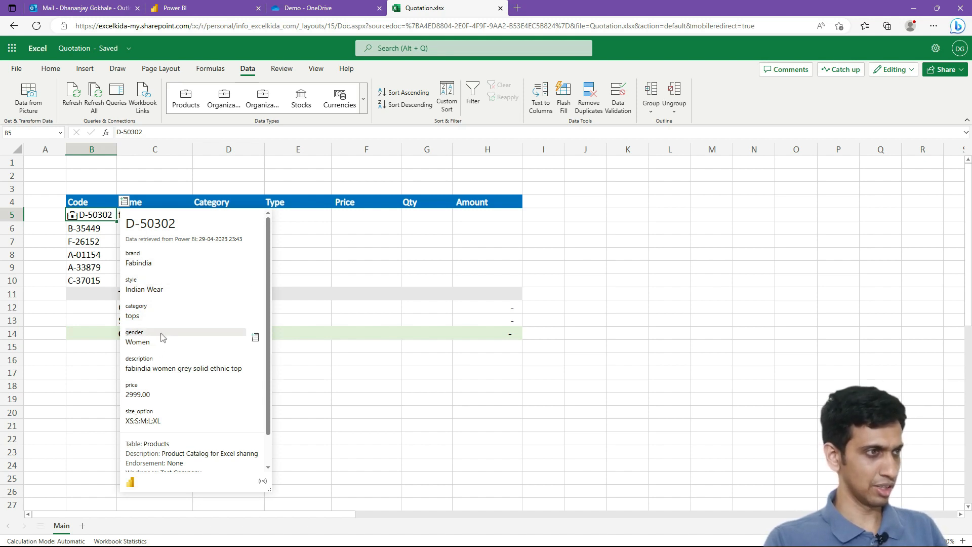
scroll(158, 352, "down", 1)
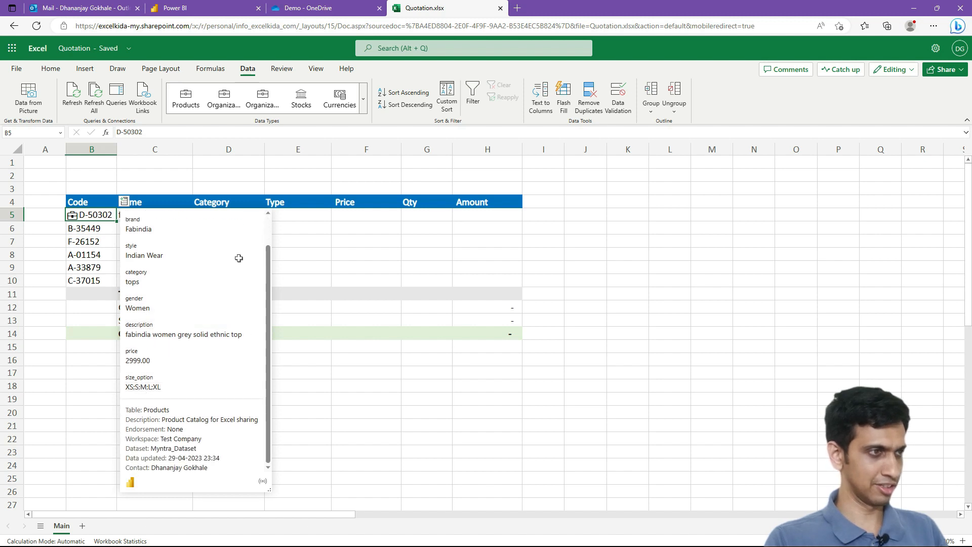
left_click(356, 251)
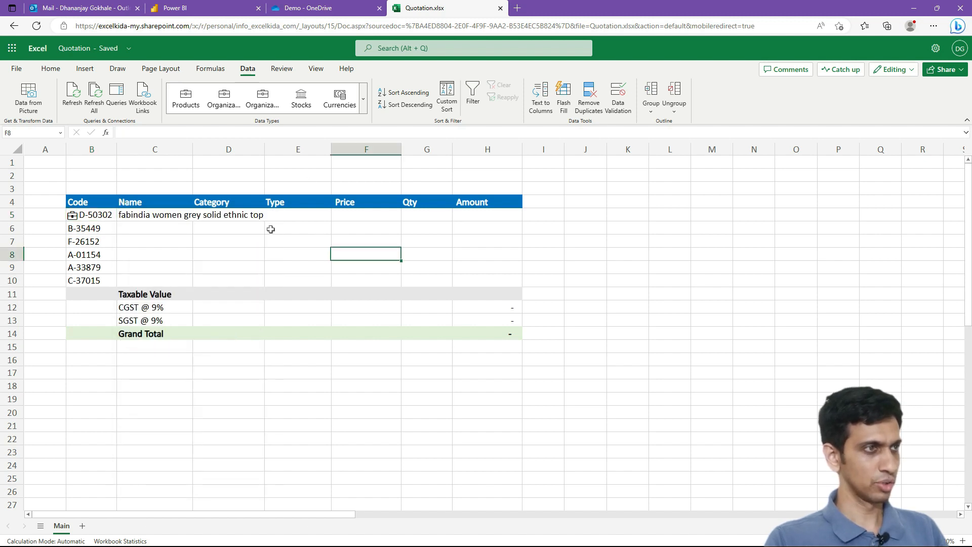
Extract the category field of the product in B5 into the Category column
left_click(167, 214)
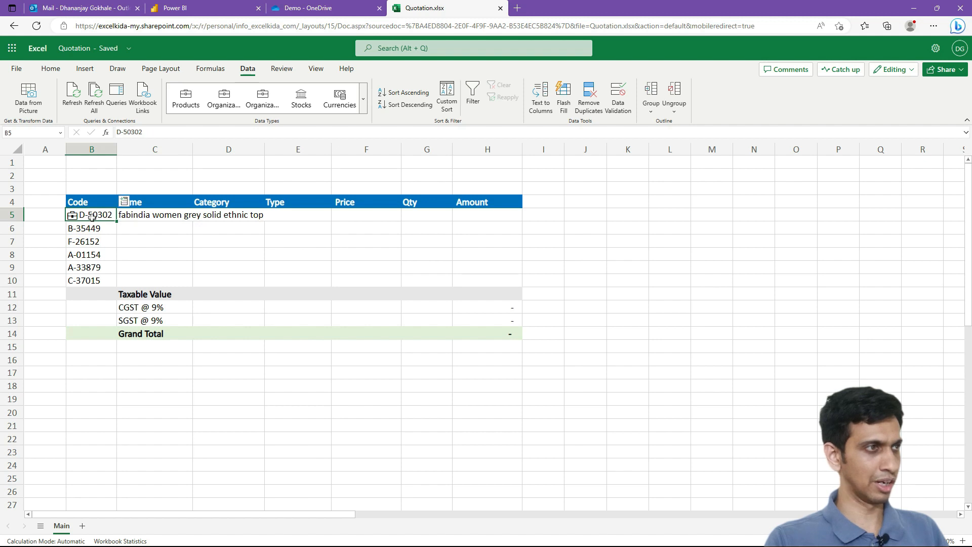
left_click(124, 201)
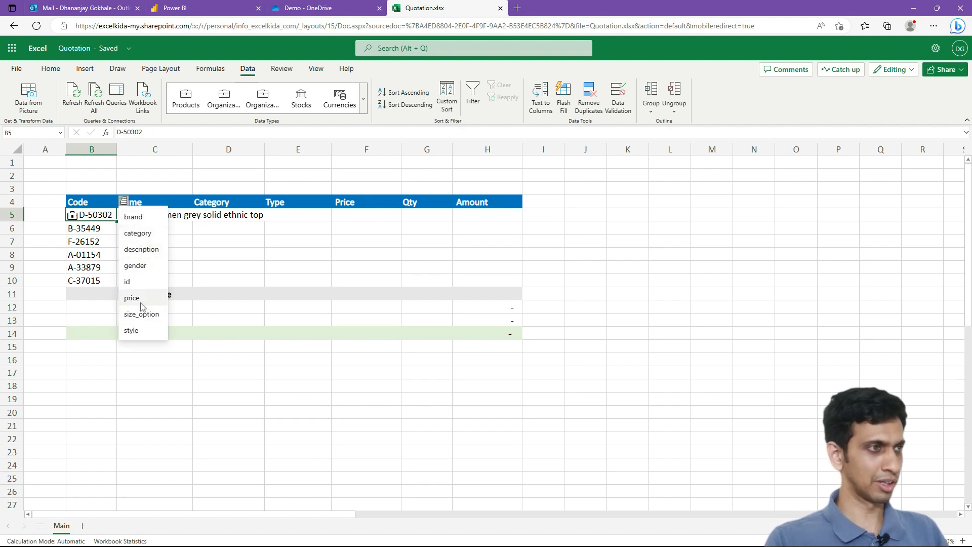
left_click(149, 233)
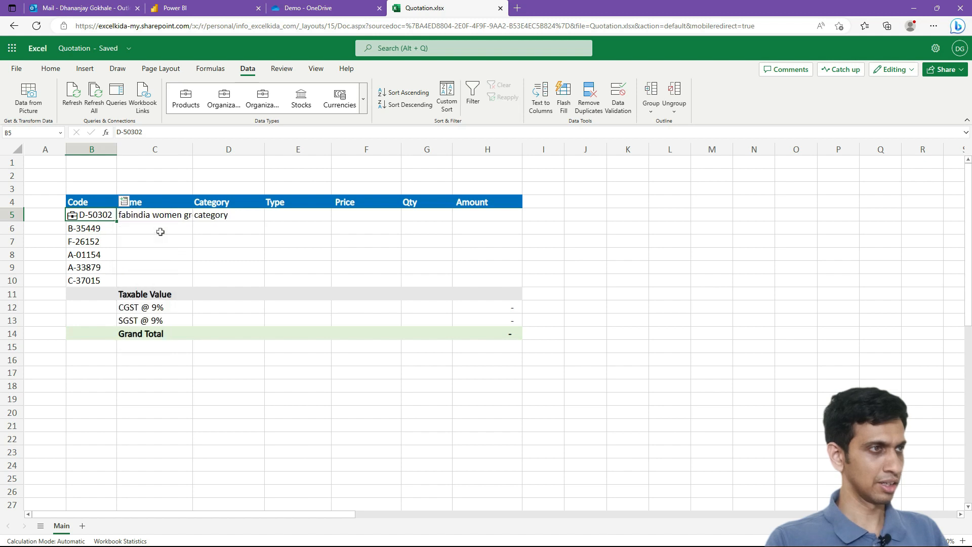
left_click(218, 219)
Extract the style and price fields of the product in B5 into the Type and Price columns
left_click(97, 215)
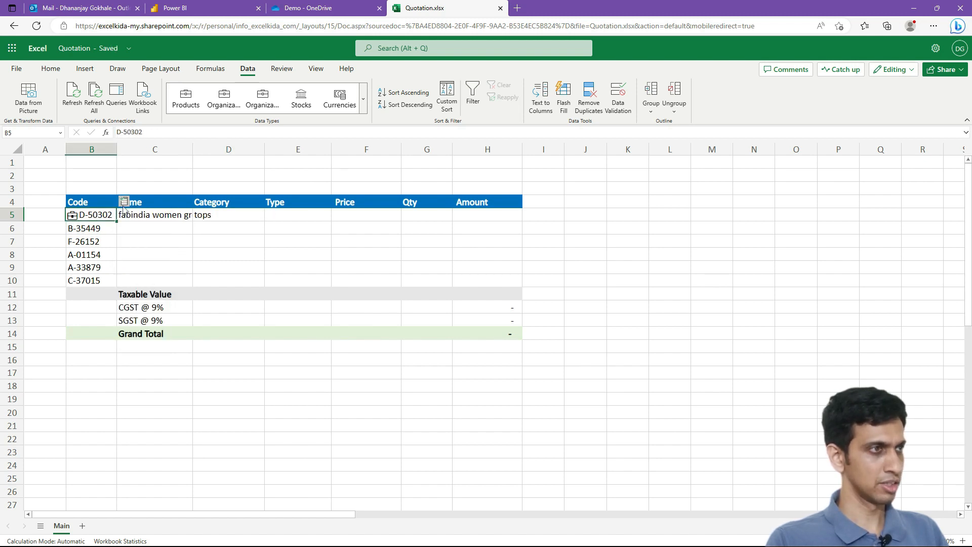
left_click(125, 201)
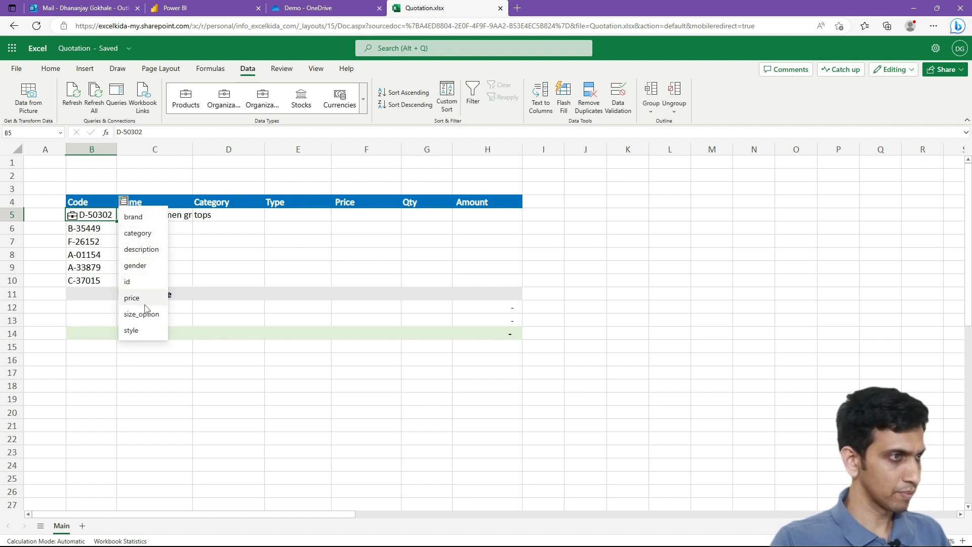
left_click(141, 330)
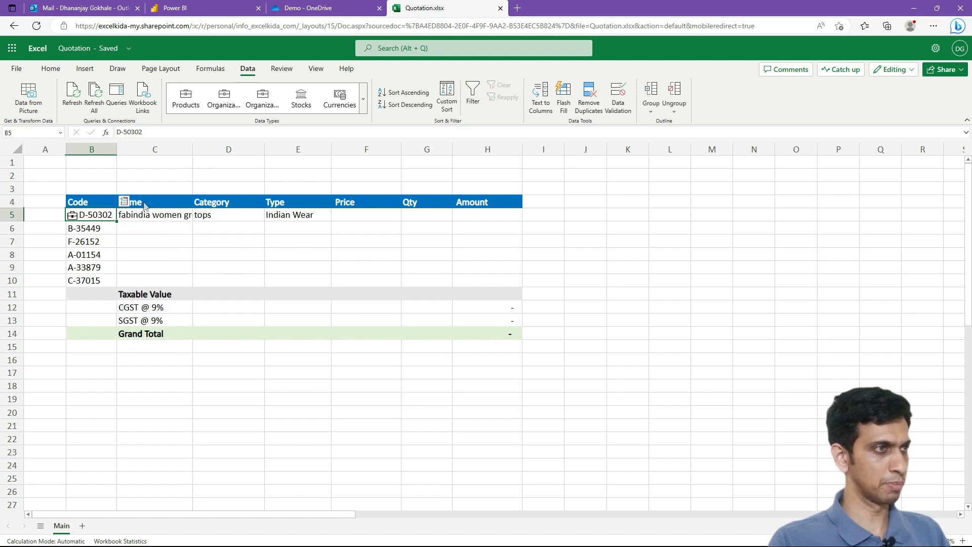
left_click(125, 201)
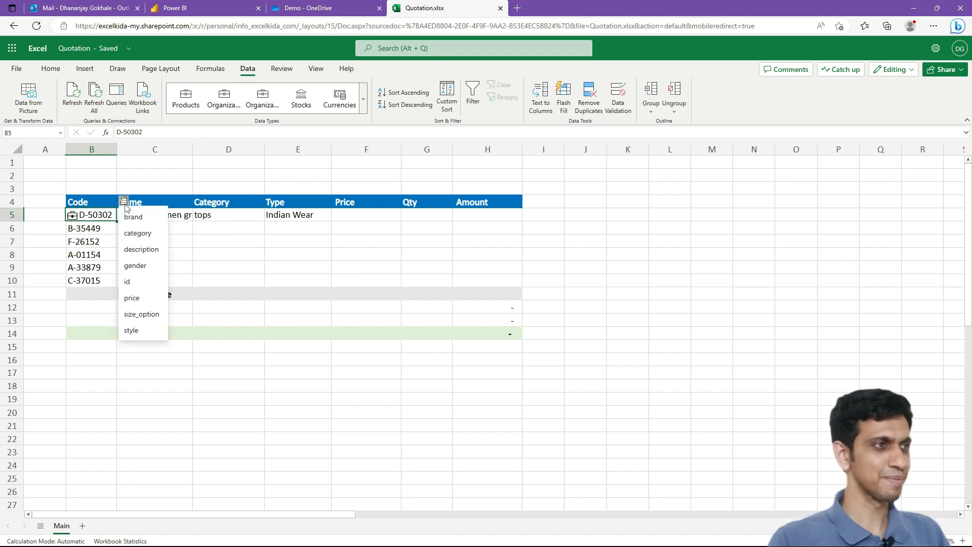
left_click(143, 299)
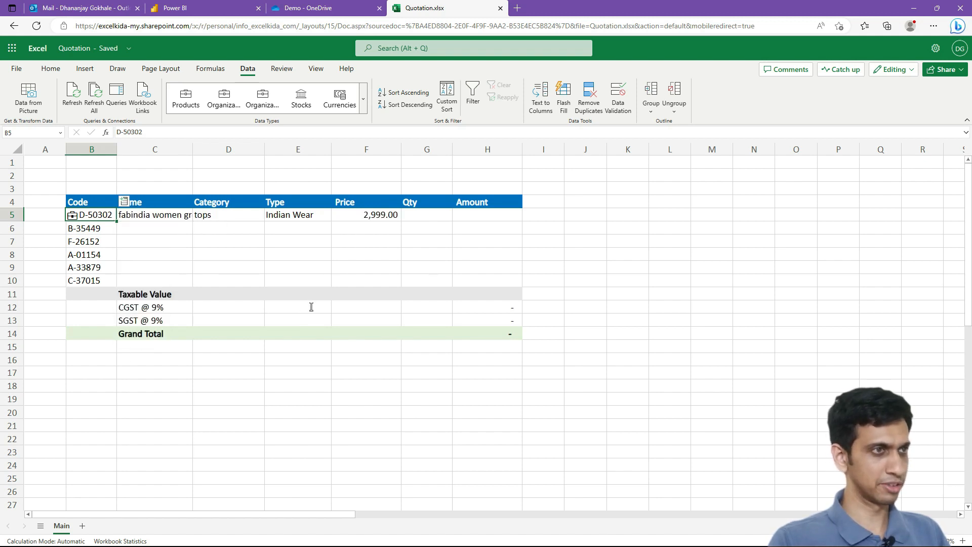
left_click(396, 285)
Enter a quantity of 5 for the first product in cell G5
left_click(428, 213)
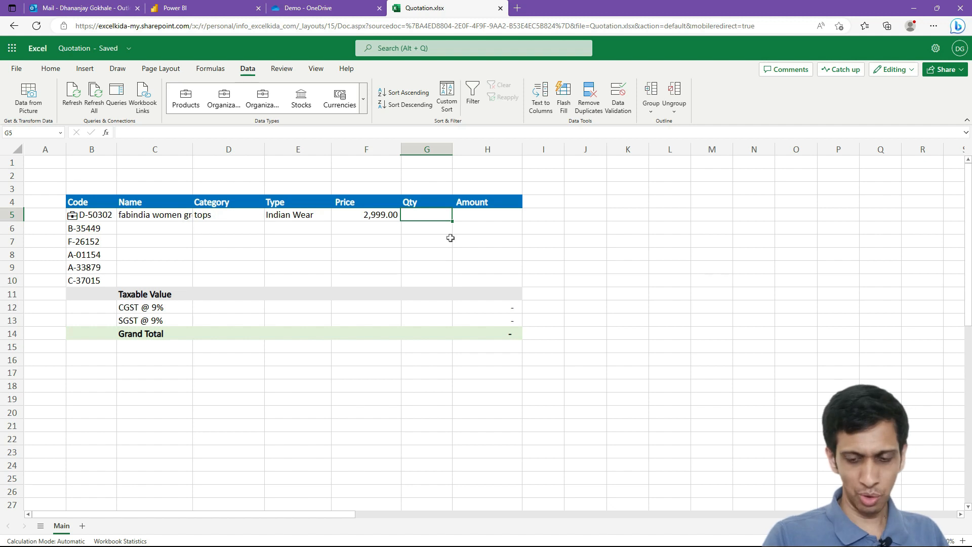
type("5")
key("Return")
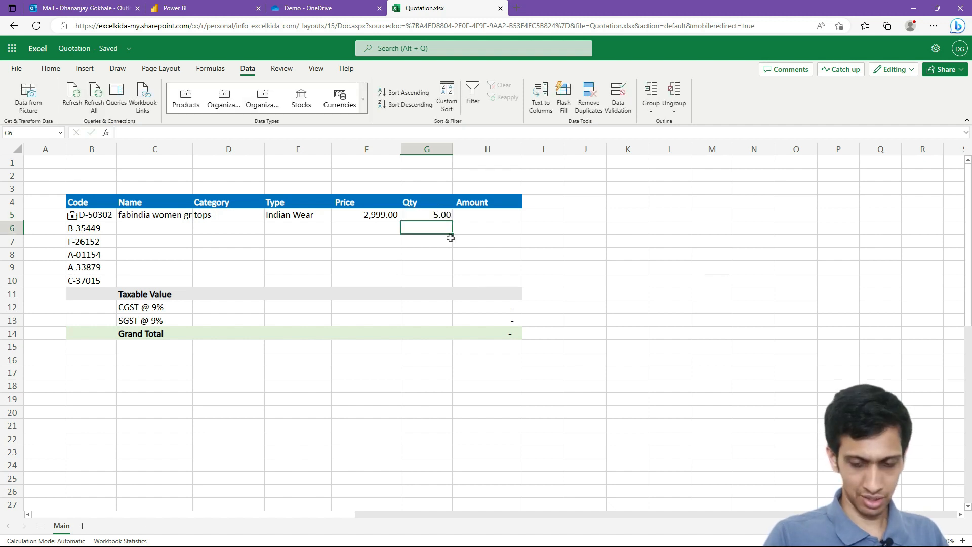
Enter the quantities 10, 12, 3, 2 and 1 for the remaining products in cells G6 to G10
type("10")
key("Return")
type("12")
key("Return")
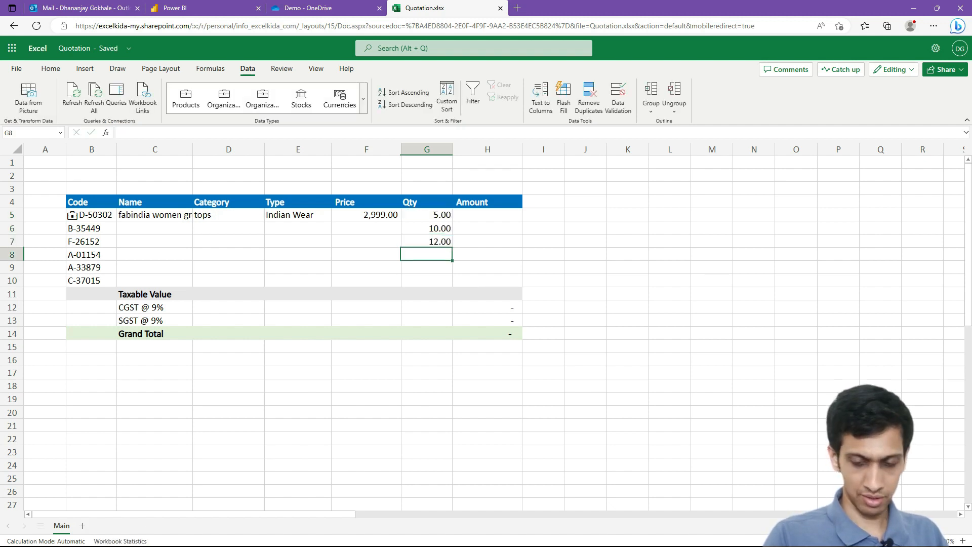
type("3")
key("Return")
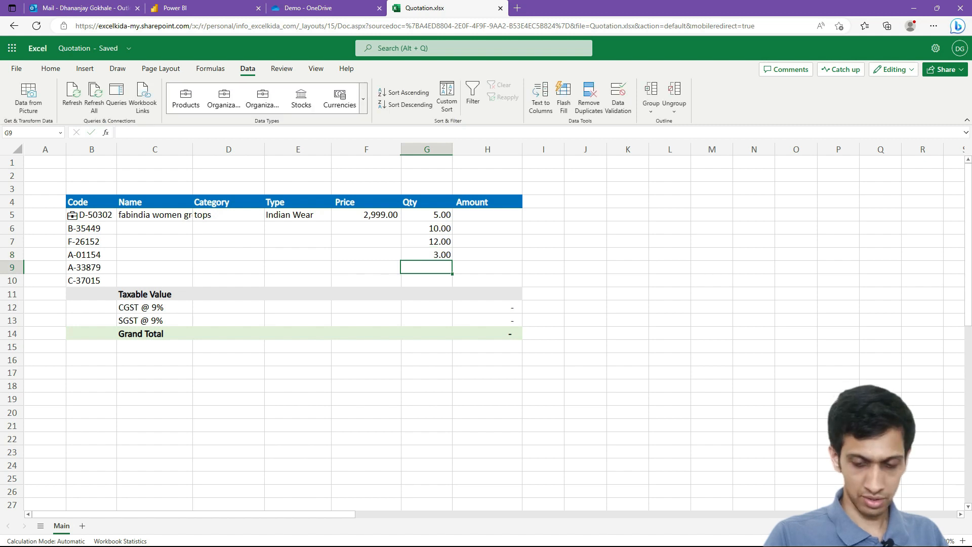
type("2")
key("Return")
type("1")
key("Return")
Convert the product codes in B6:B10 to the organization's Products data type
key("Up")
key("Up")
key("Up")
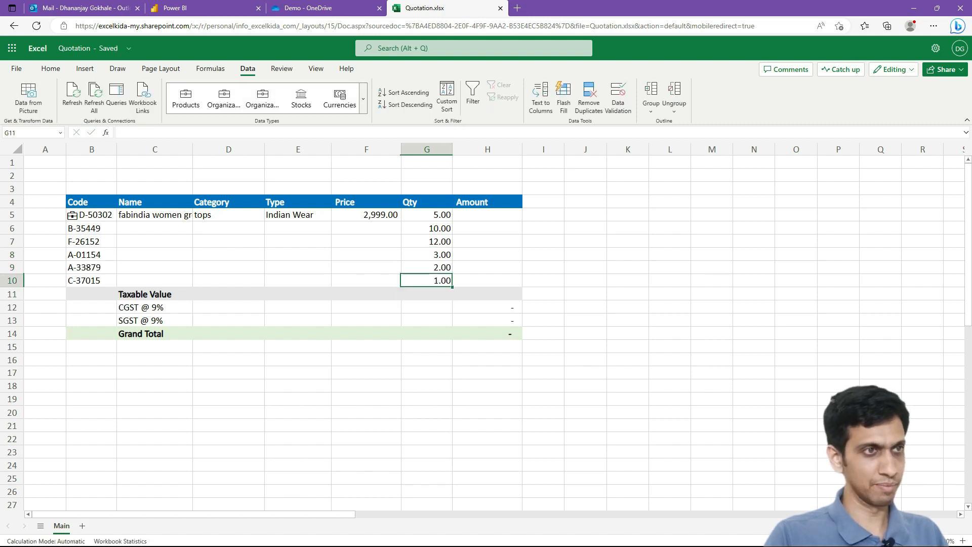
key("Up")
key("Up")
key("Left")
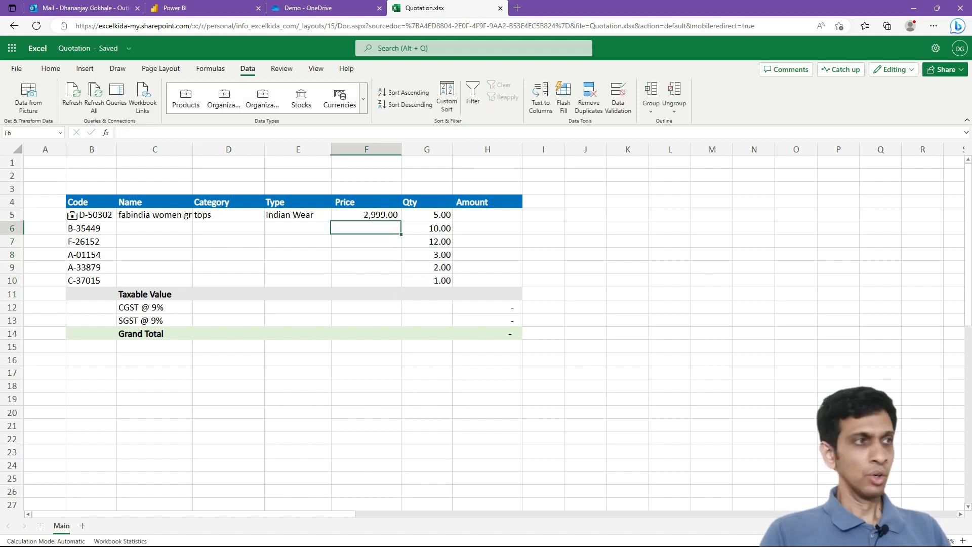
key("Left")
key("Left")
key("Left")
key("Up")
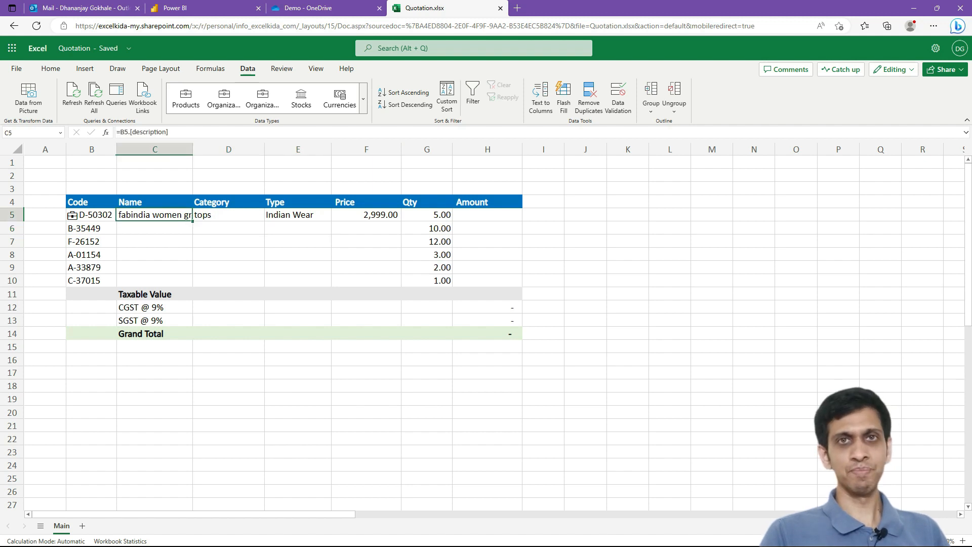
key("Left")
key("Down")
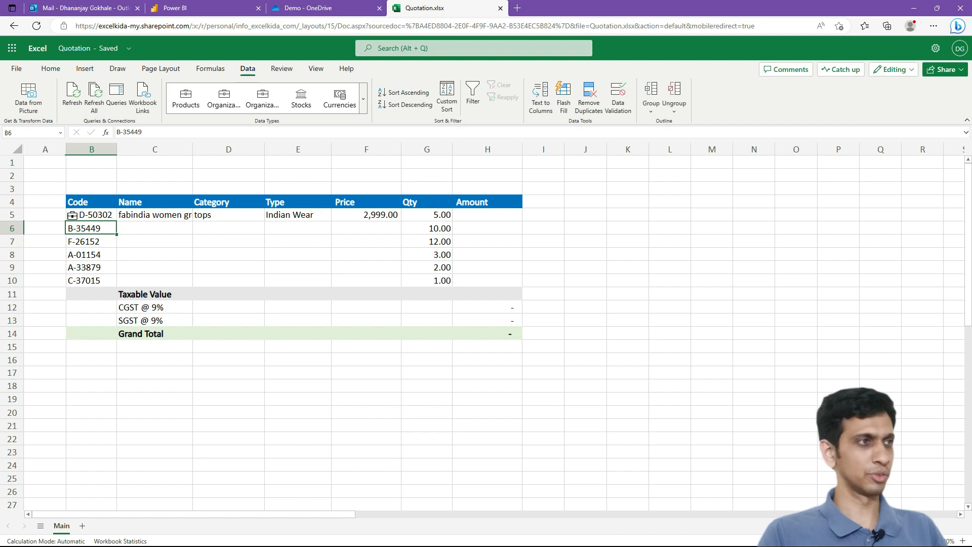
key("shift+Down")
key("shift+Down")
key("shift+Down")
key("shift+Down")
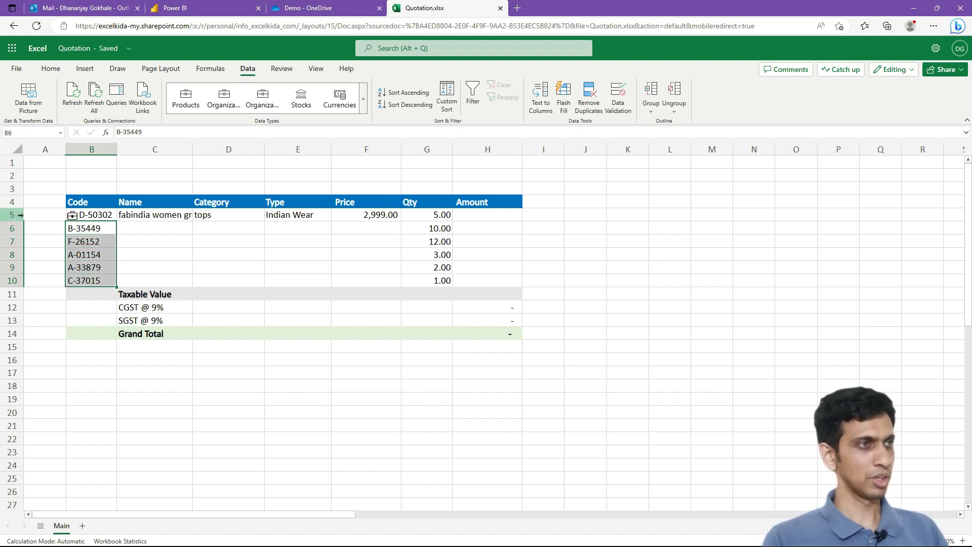
left_click(363, 106)
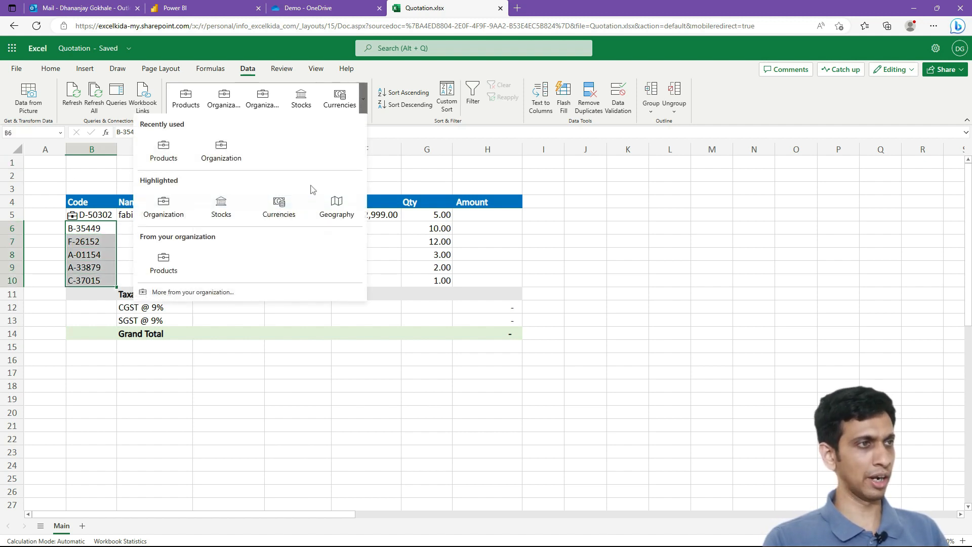
left_click(170, 268)
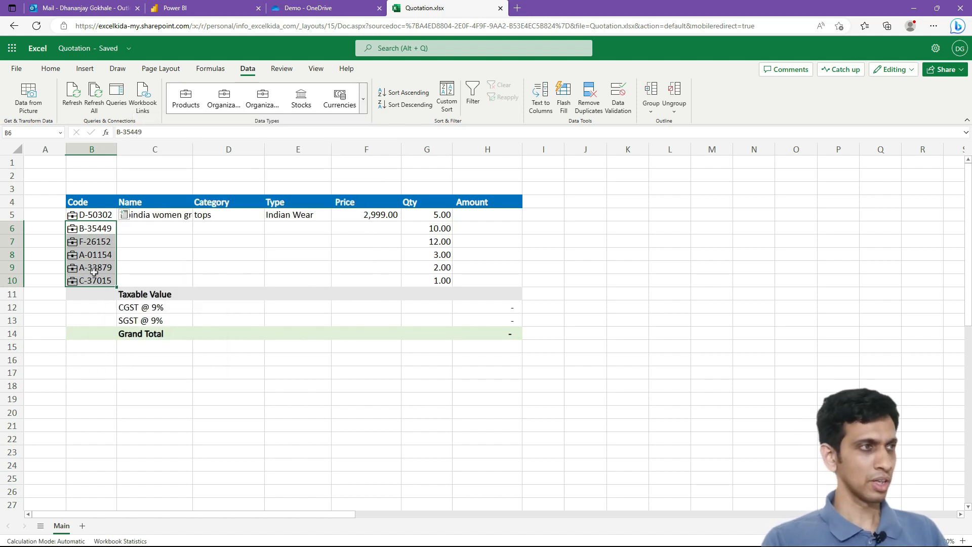
left_click(99, 254)
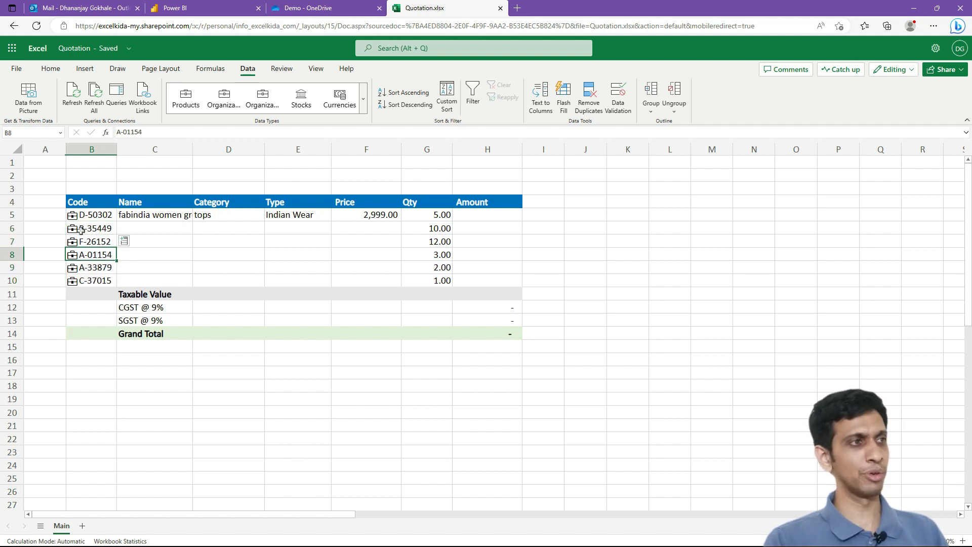
Inspect the data type field formulas in the first product's Name and Category cells, C5 and D5
left_click(158, 231)
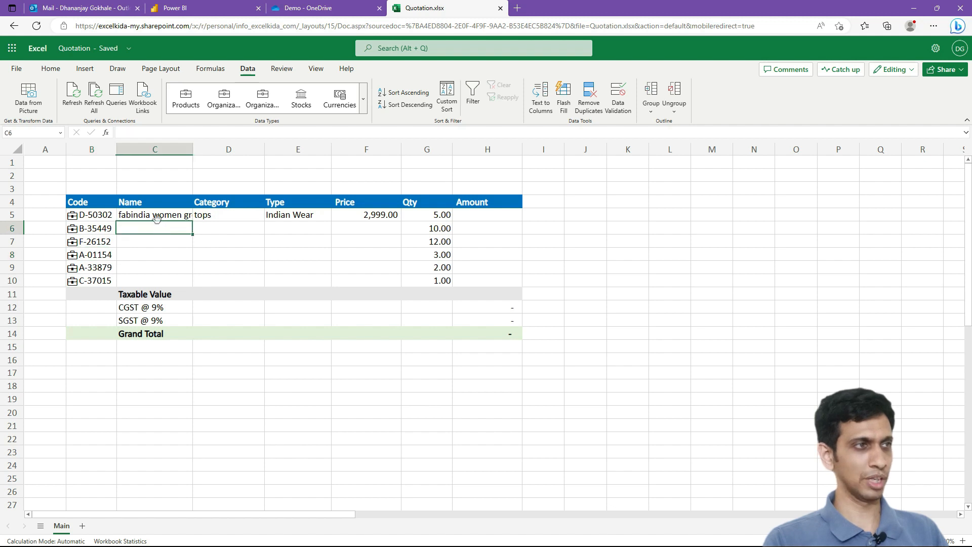
left_click(156, 215)
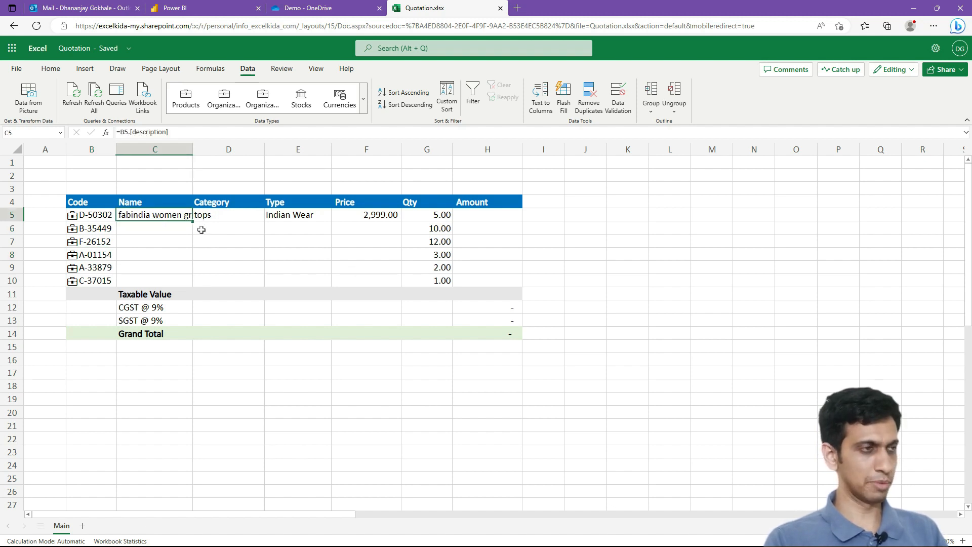
key("F2")
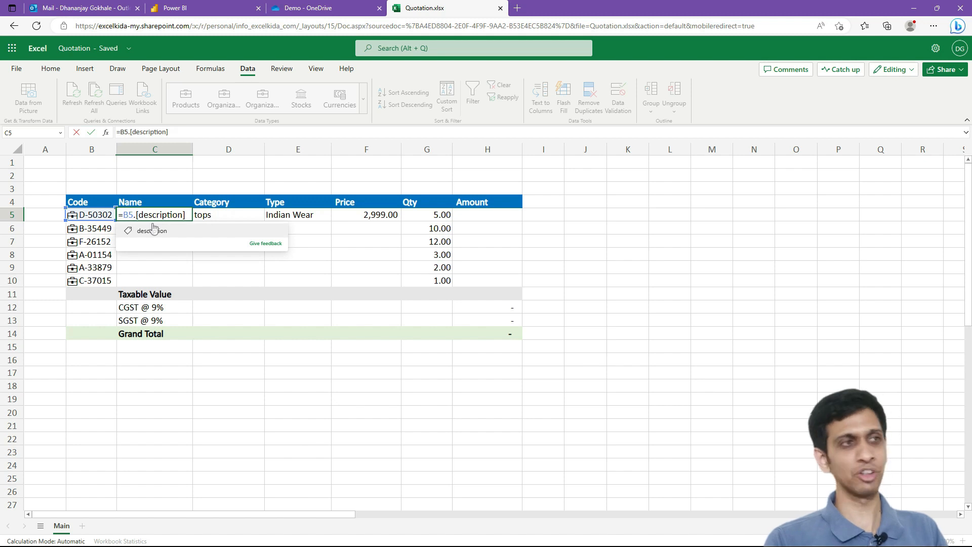
left_click(218, 215)
type("=B5.[category]")
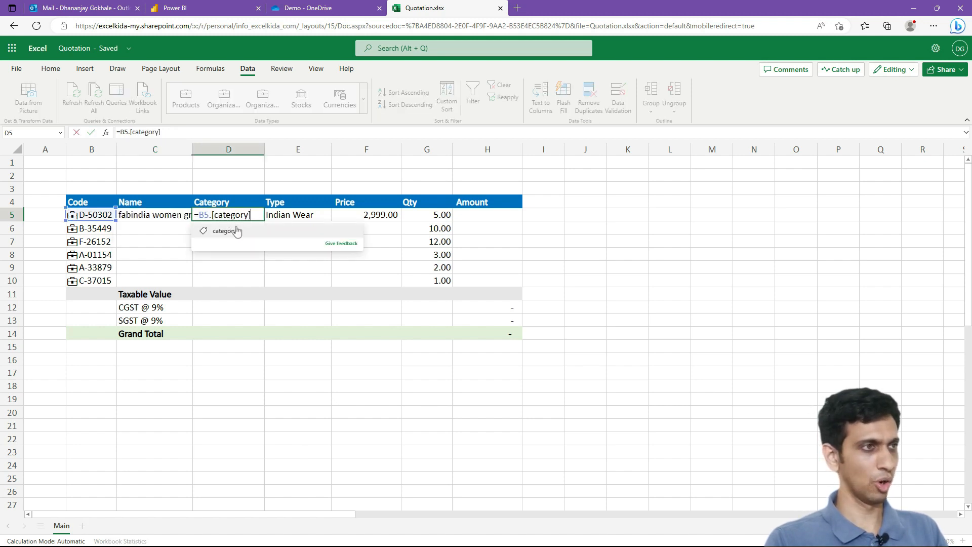
left_click(167, 243)
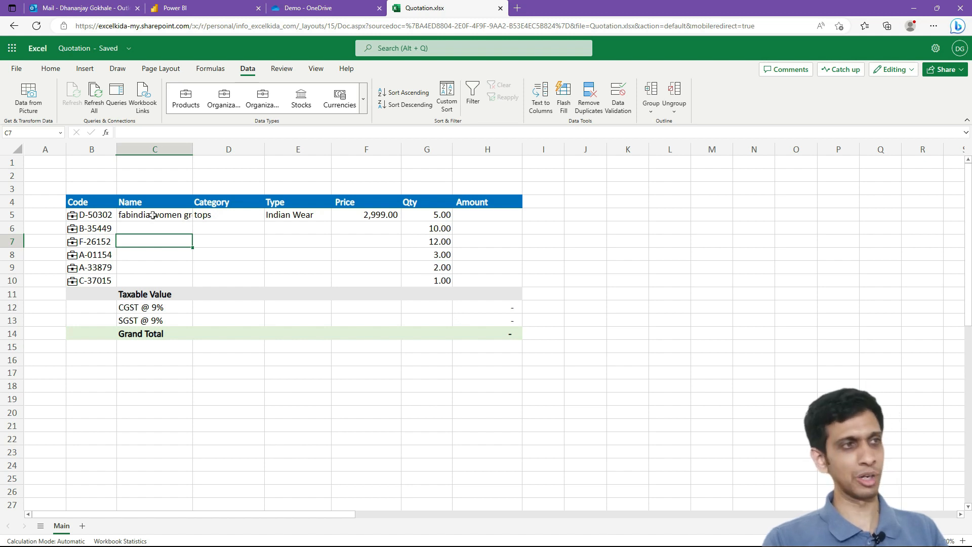
Copy the Name, Category, Type and Price formulas from C5:F5 down to row 10 for all products
left_click_drag(153, 215, 354, 215)
key("ctrl+c")
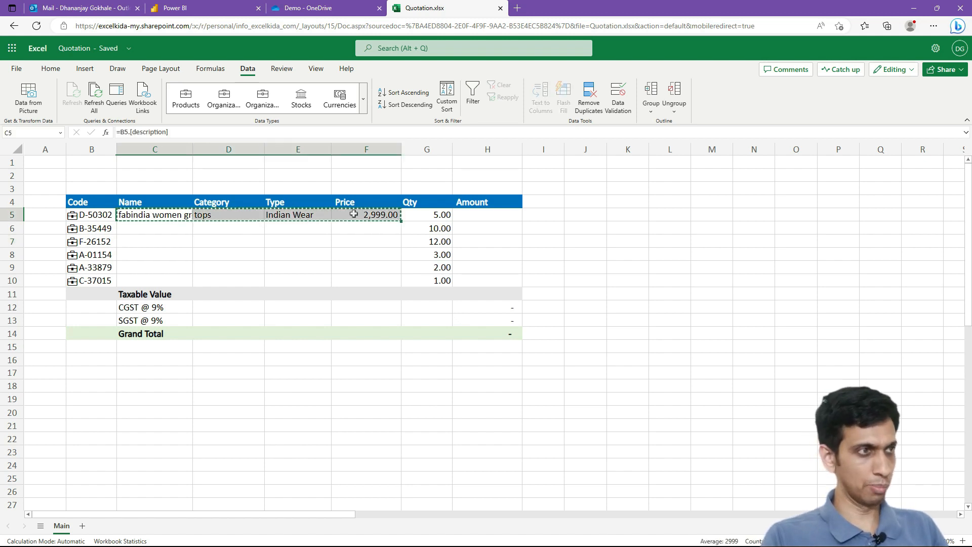
key("shift+Down")
key("shift+Down")
key("shift+Down")
key("shift+Down")
key("shift+Down")
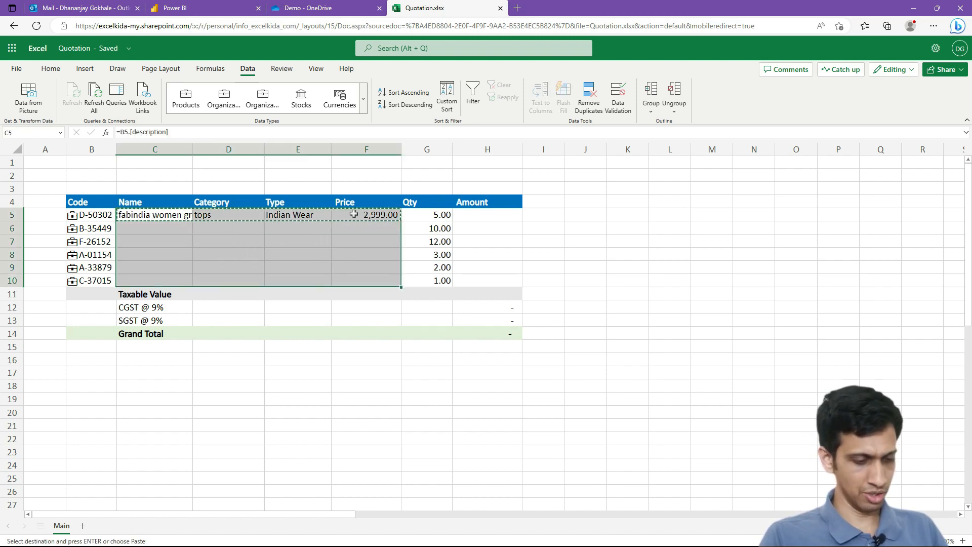
key("Return")
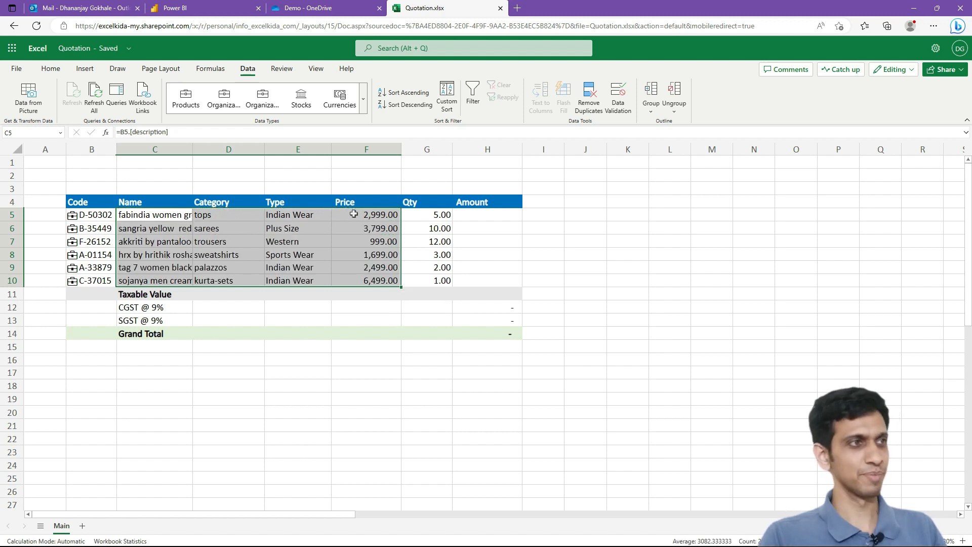
key("Down")
key("Down")
key("Up")
key("Up")
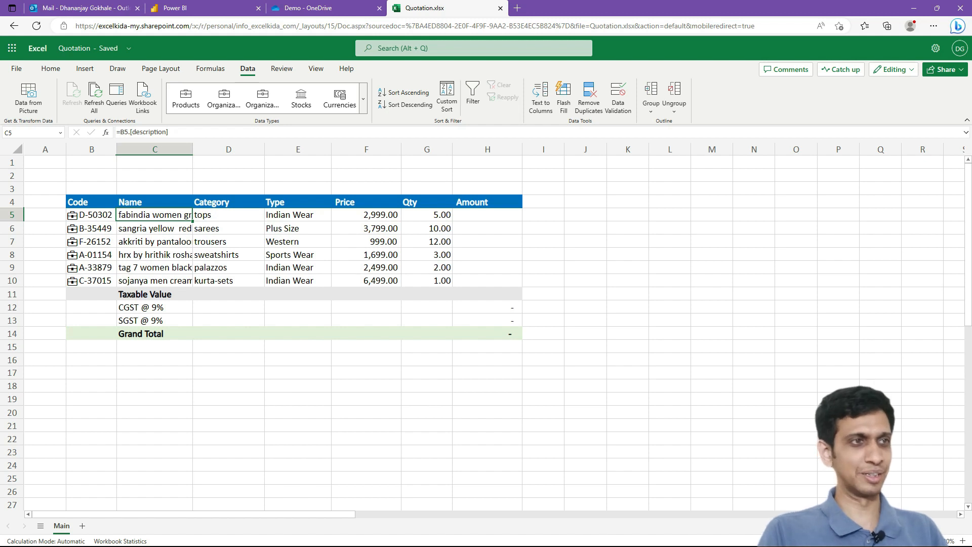
Enter the formula =F5*G5 in H5 to calculate the first product's amount from price and quantity
key("Right")
key("Right")
key("Right")
key("Right")
key("Right")
type("=")
key("Left")
key("Left")
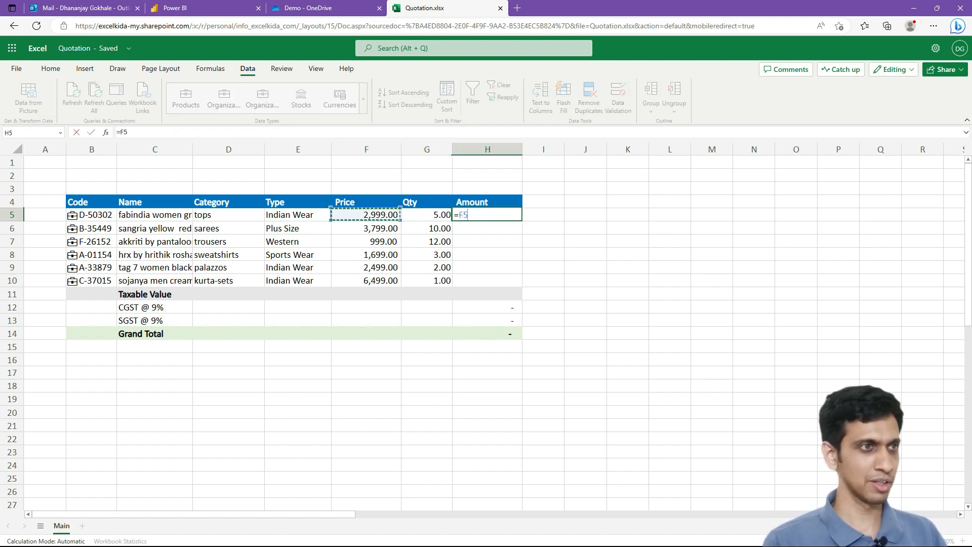
type("*")
key("Left")
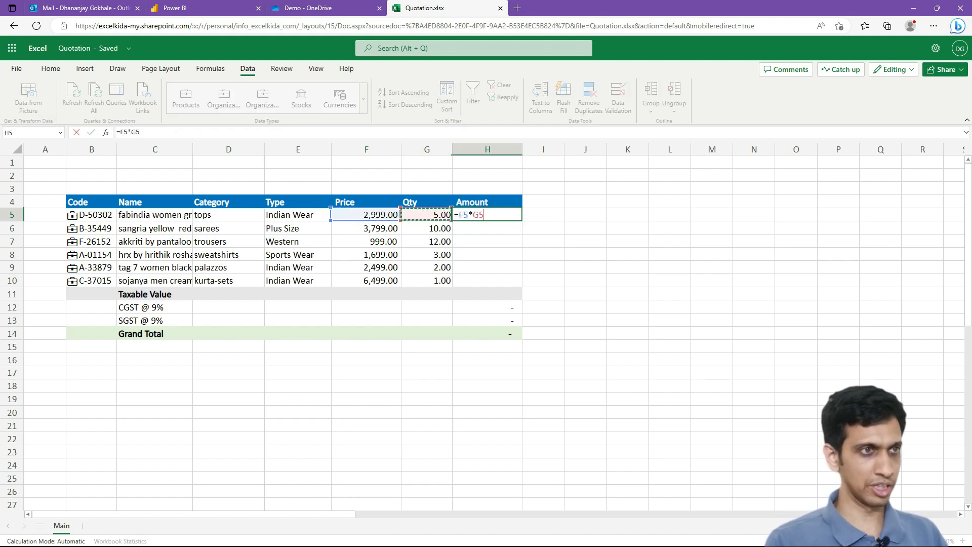
key("ctrl+Return")
Fill the Amount formula from H5 down to H10 for the remaining products
key("shift+Down")
key("shift+Down")
key("shift+Down")
key("shift+Down")
key("shift+Down")
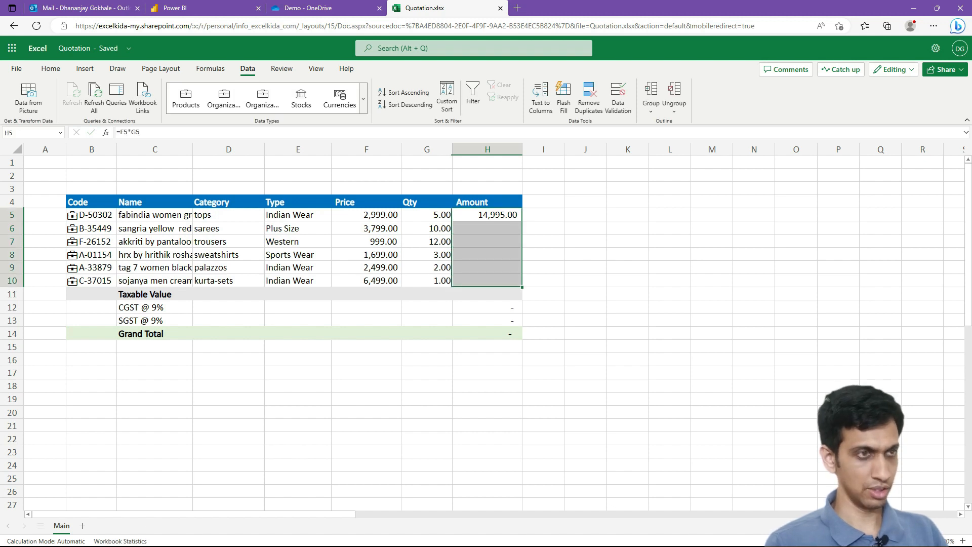
key("ctrl+d")
Calculate the Taxable Value in H11 with a SUM of the amounts in H5:H10
key("Down")
key("Down")
key("Down")
key("Down")
key("Down")
key("Down")
key("Down")
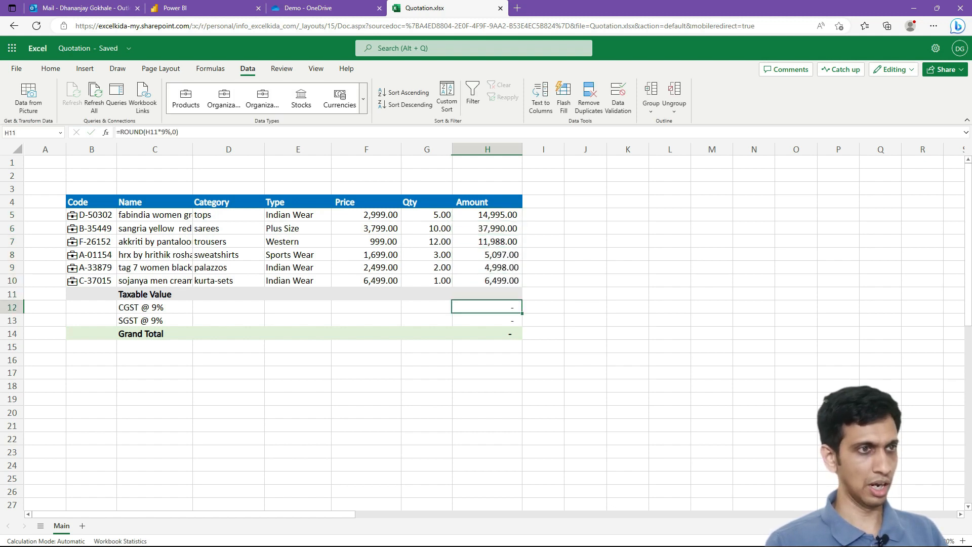
key("Up")
type("=sum(")
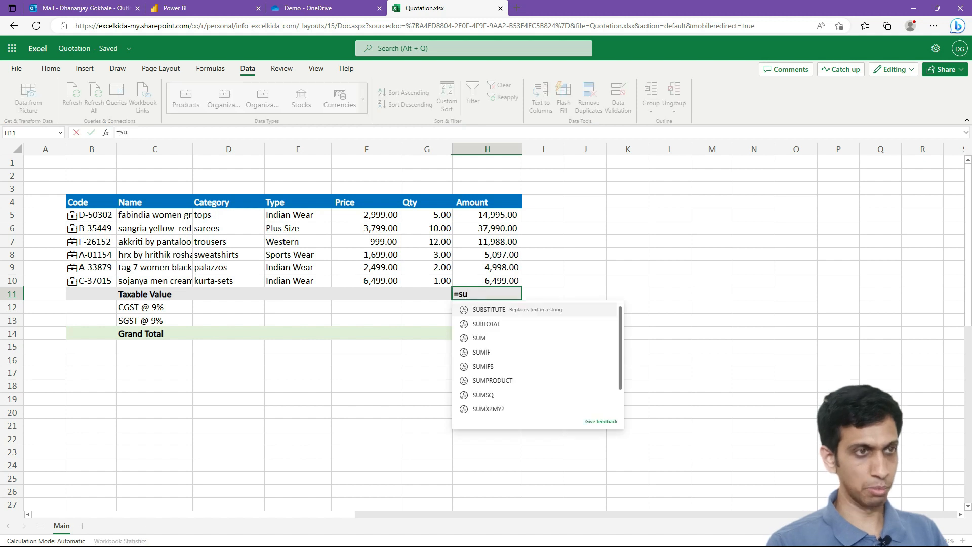
key("Up")
key("shift+Up")
key("shift+Up")
key("shift+Up")
key("shift+Up")
key("shift+Up")
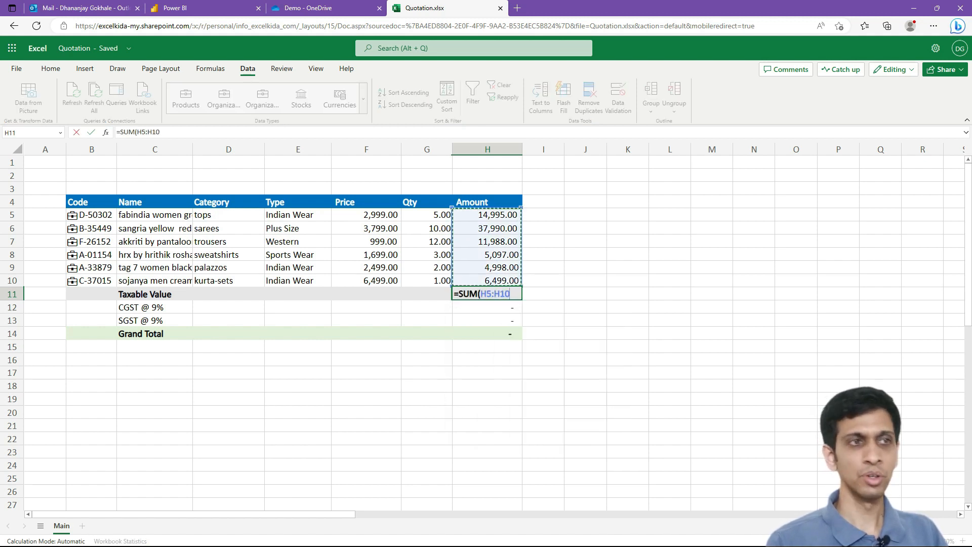
key("Return")
Review the formulas behind the CGST, SGST and Grand Total amounts in H12 to H14
key("Down")
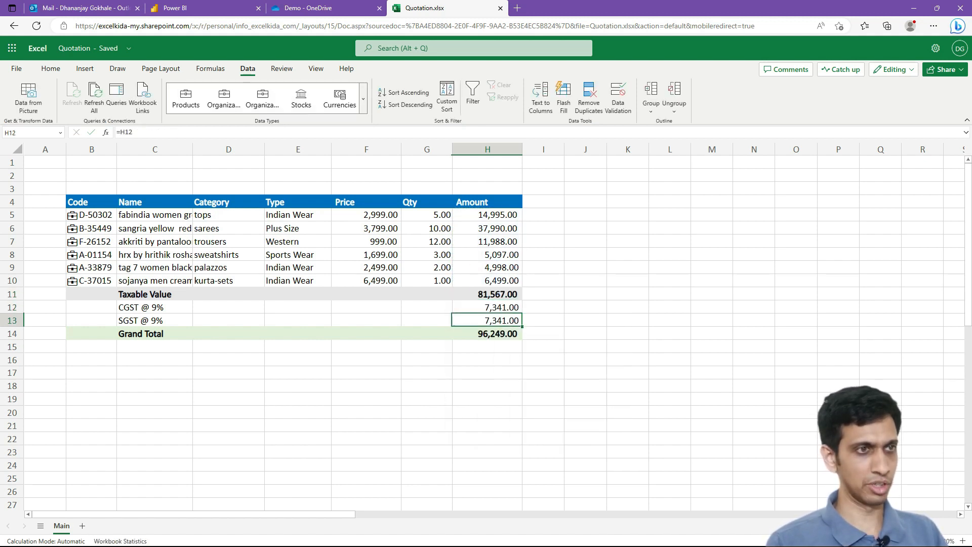
key("Down")
key("Up")
key("Up")
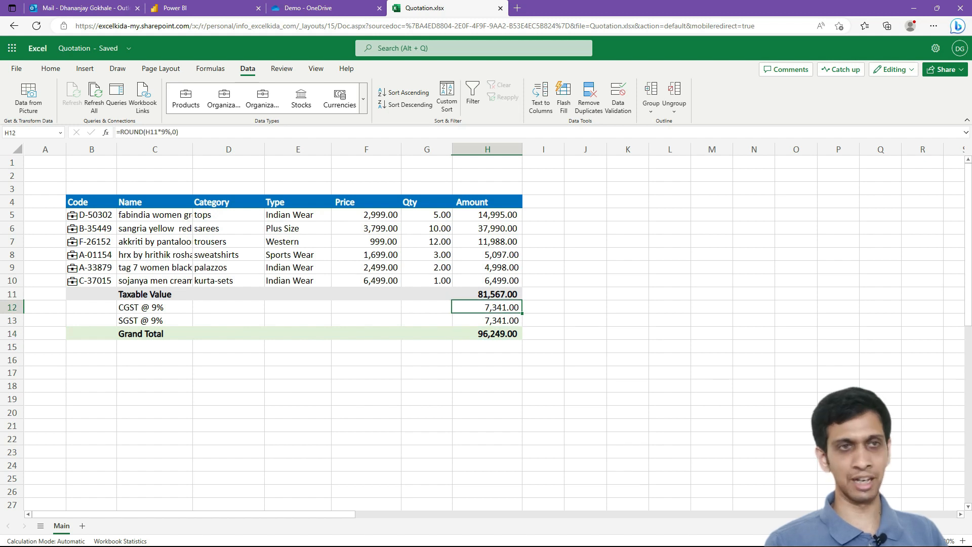
key("Down")
key("Down")
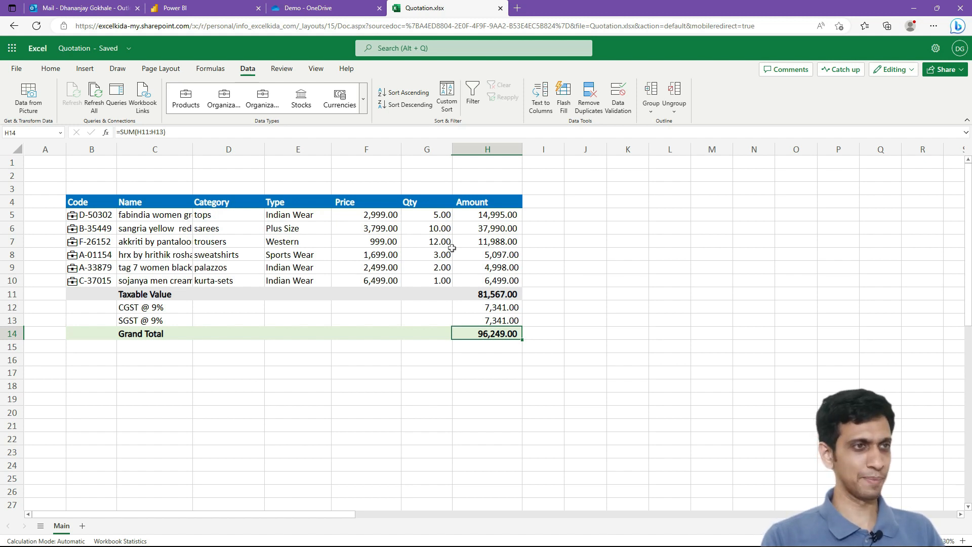
Check the quantity, price formula and code of product F-26152 in row 7, leaving the code unedited
left_click(428, 239)
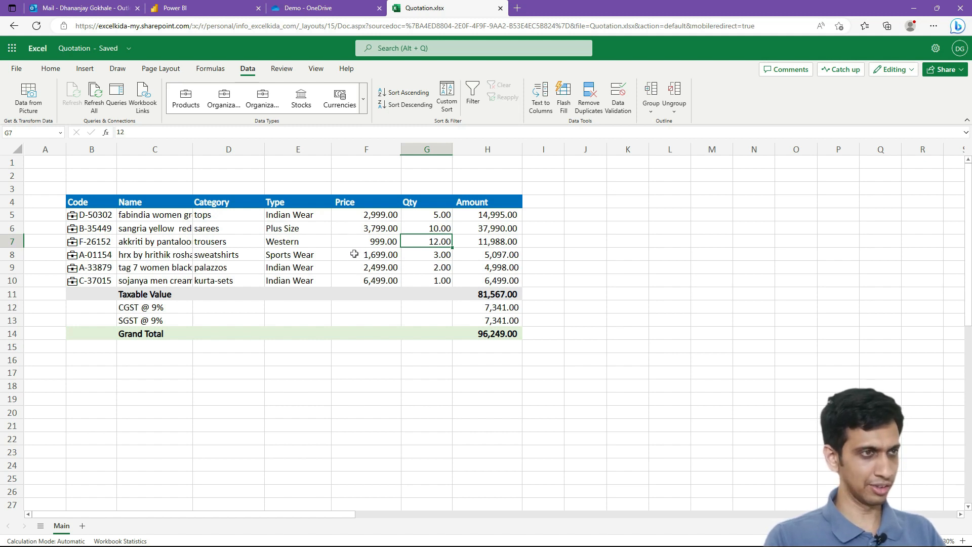
left_click(373, 243)
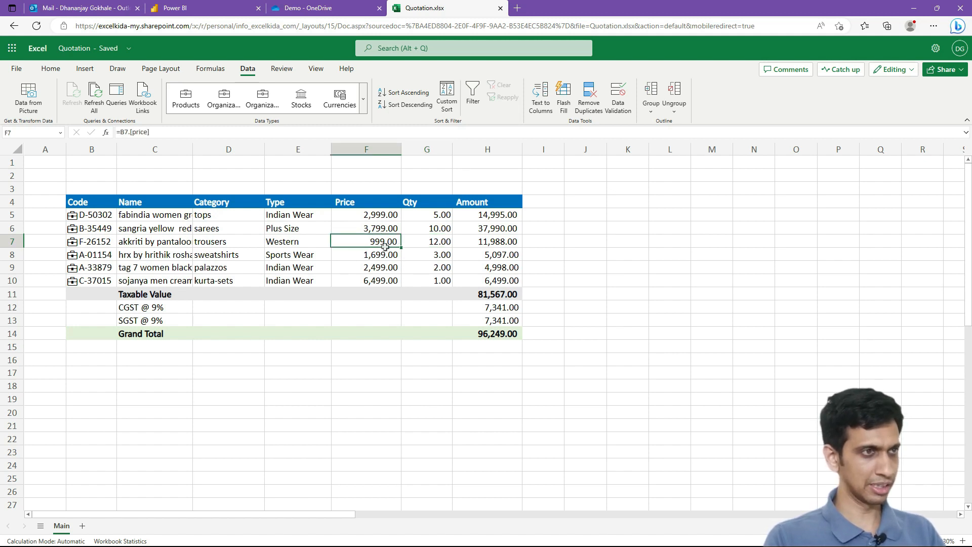
left_click(99, 245)
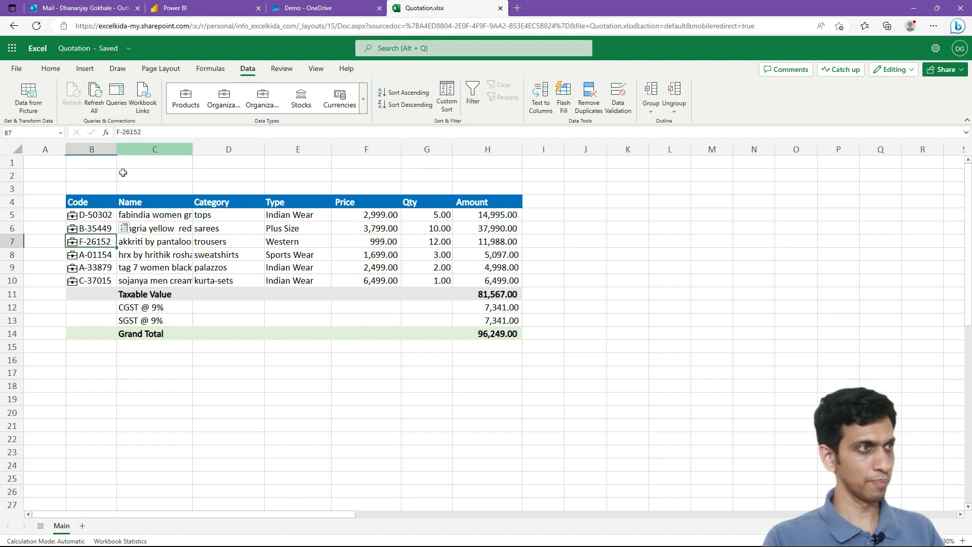
left_click_drag(166, 133, 63, 141)
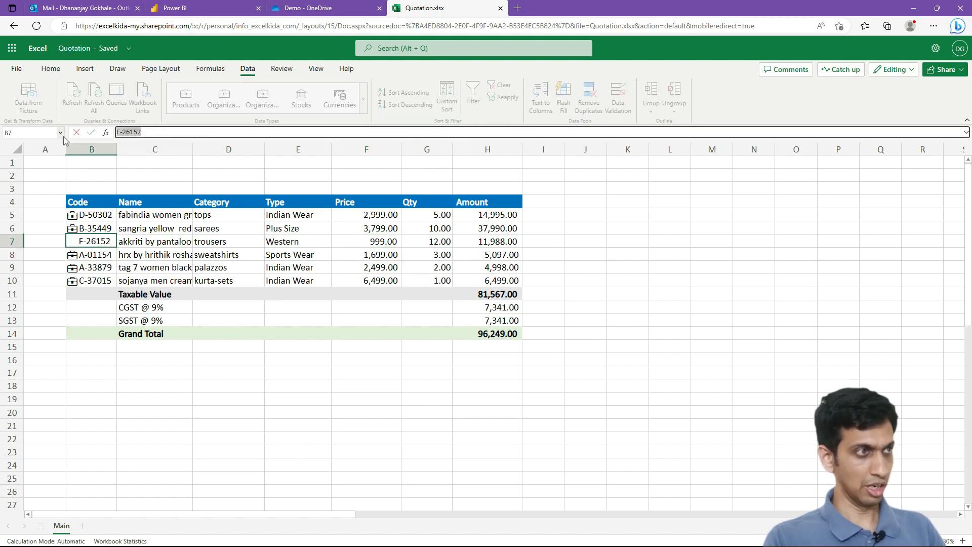
key("Escape")
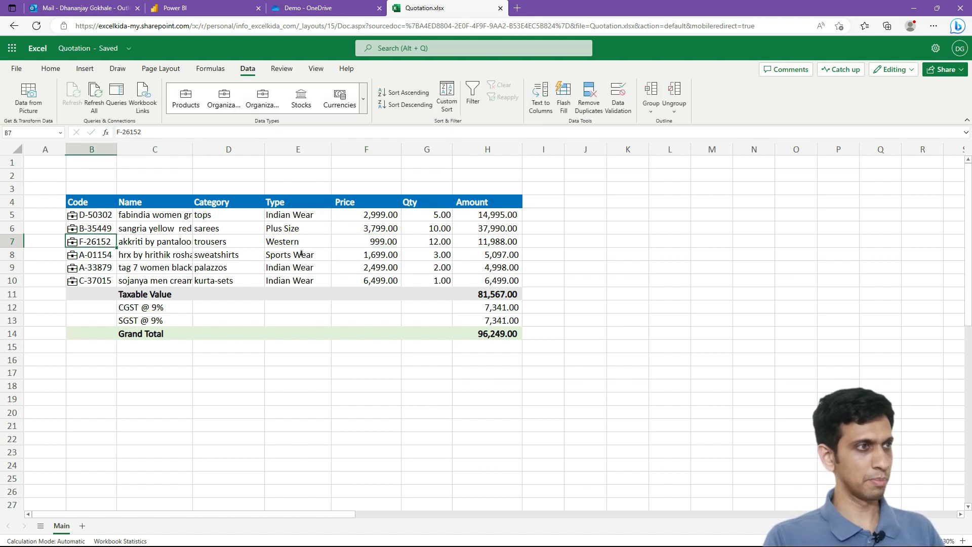
left_click(363, 240)
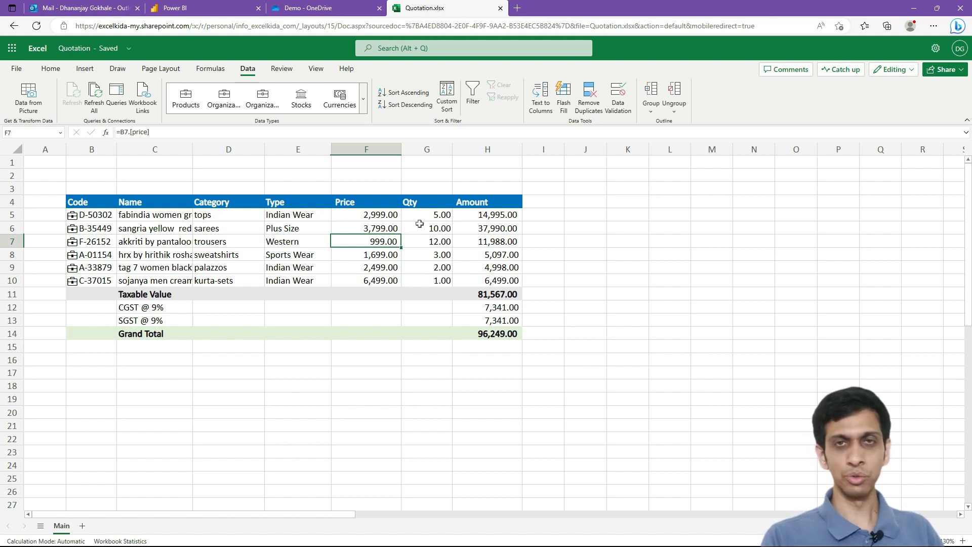
Switch to SQL Server Management Studio and add the comment "update price demo" below the product catalog query
key("alt+Tab")
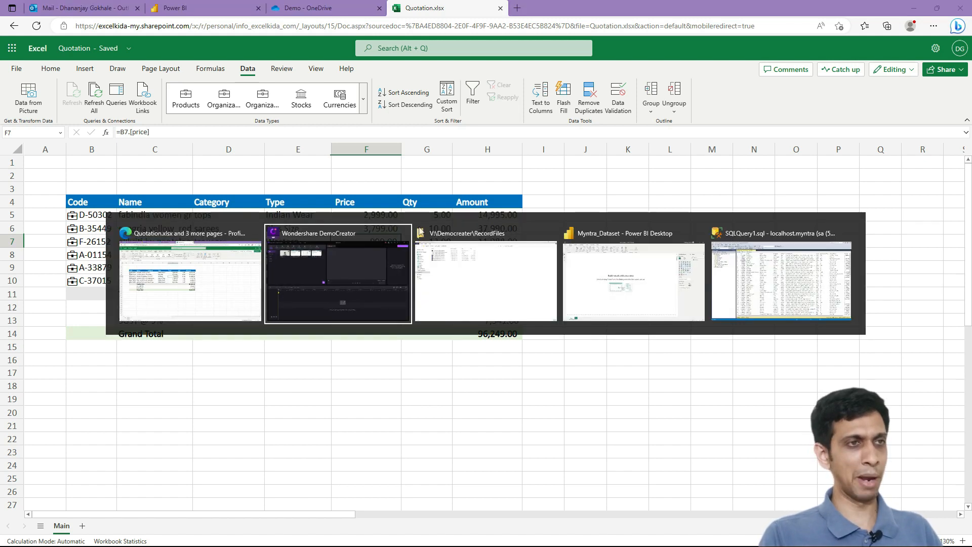
key("alt+Tab")
key("alt+Tab")
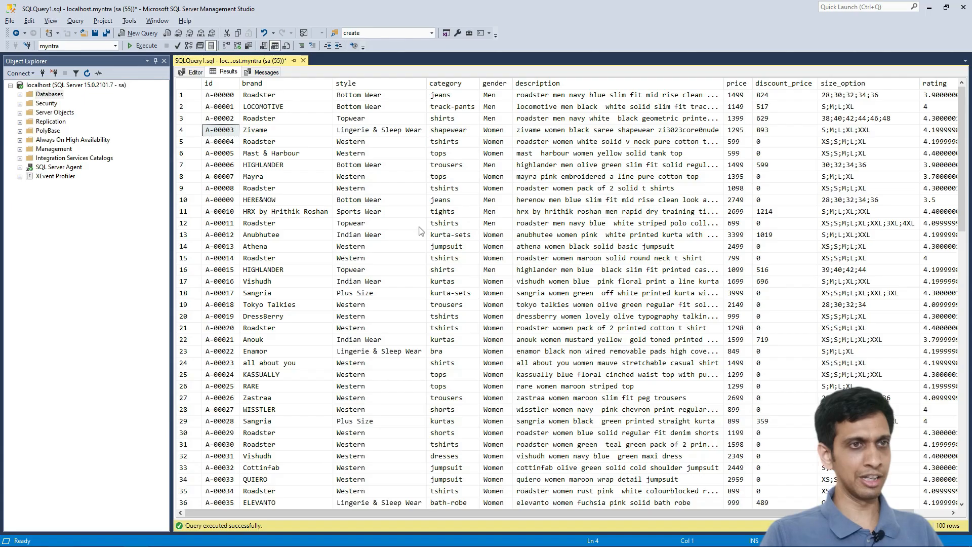
left_click(195, 72)
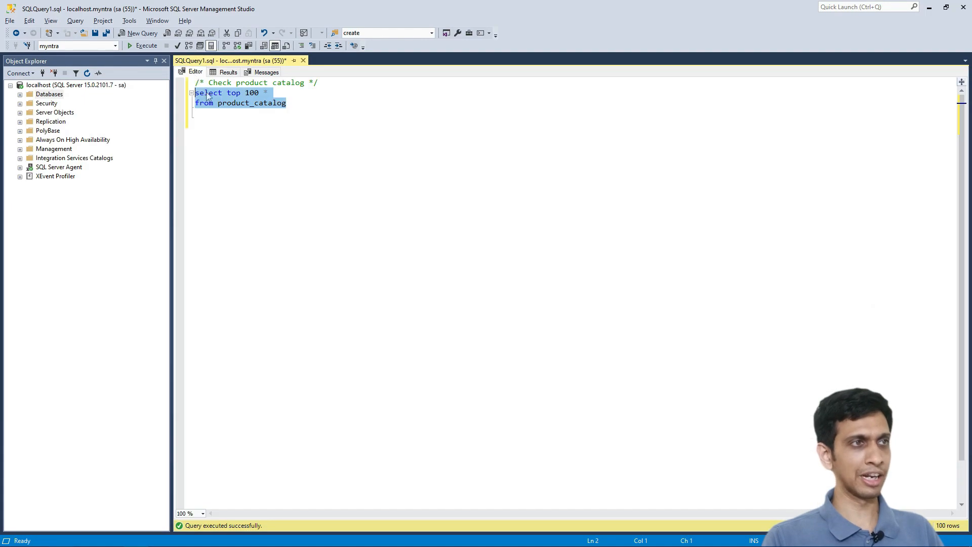
left_click(270, 136)
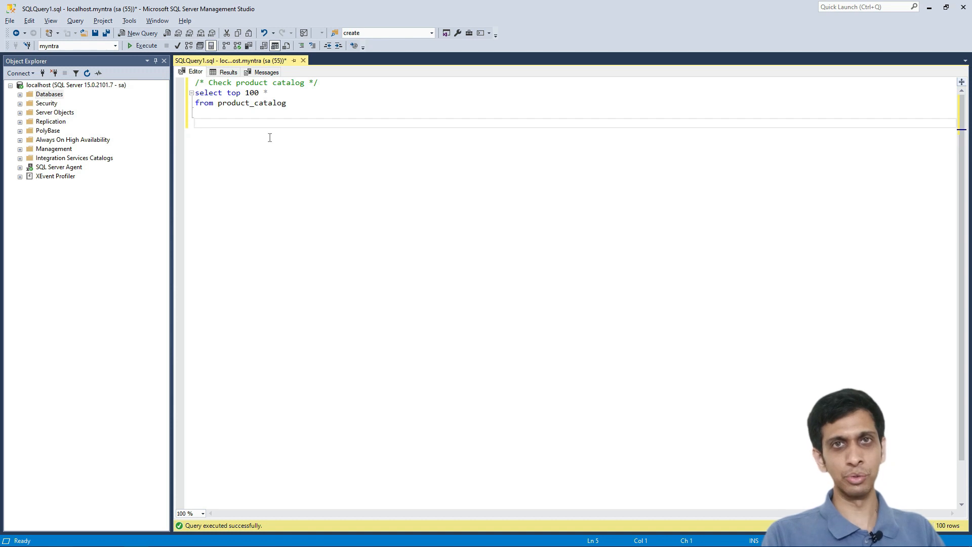
key("Return")
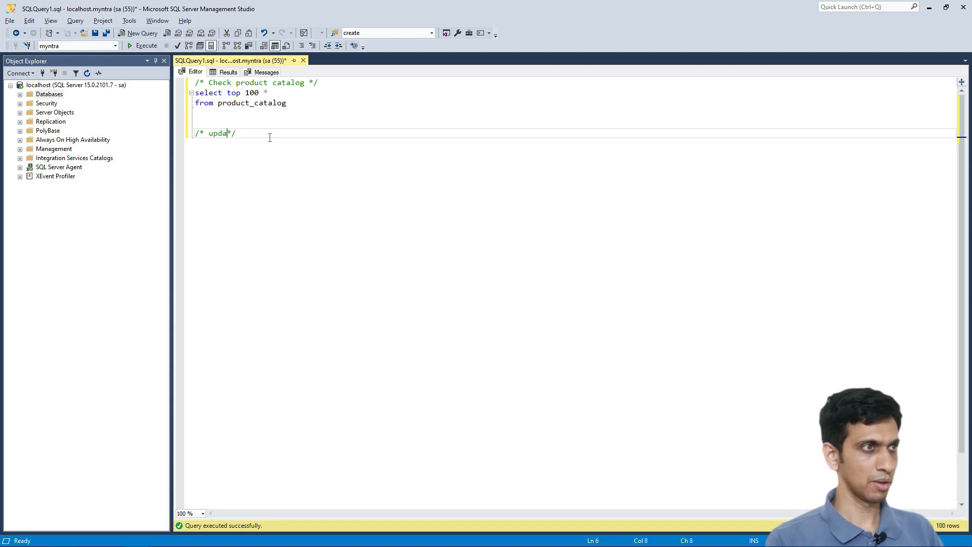
type("te price")
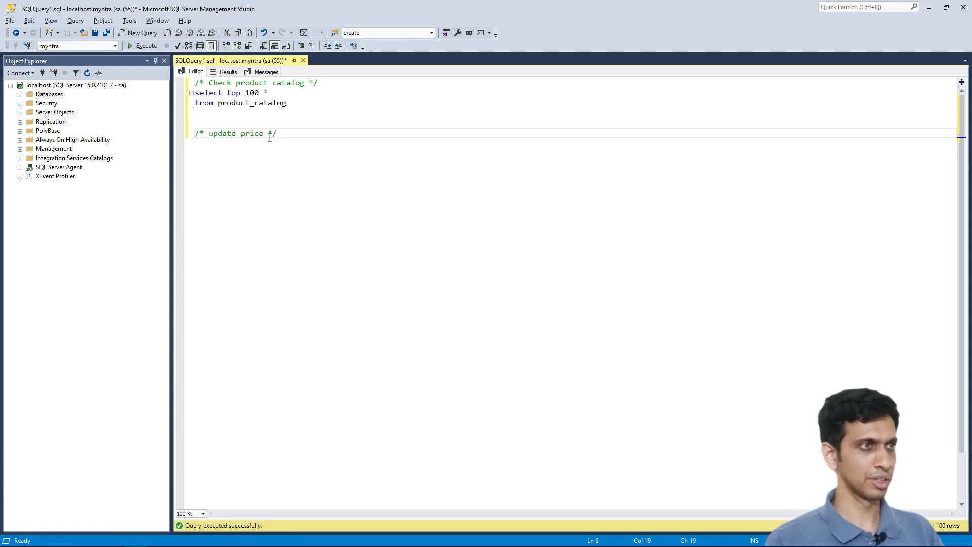
key("Home")
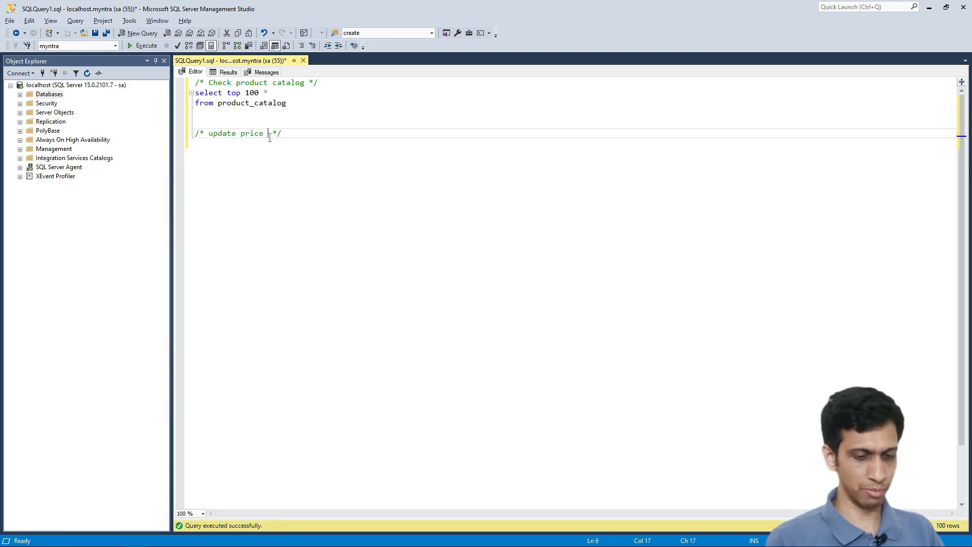
type("emo")
key("Return")
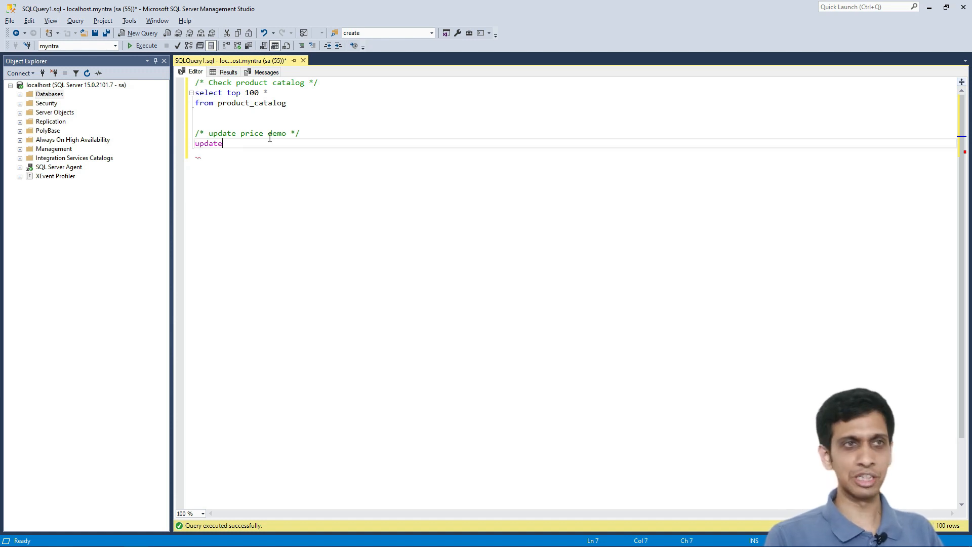
Write an update statement on product_catalog that sets price = 1400 where id = 'F-26152'
type("update t")
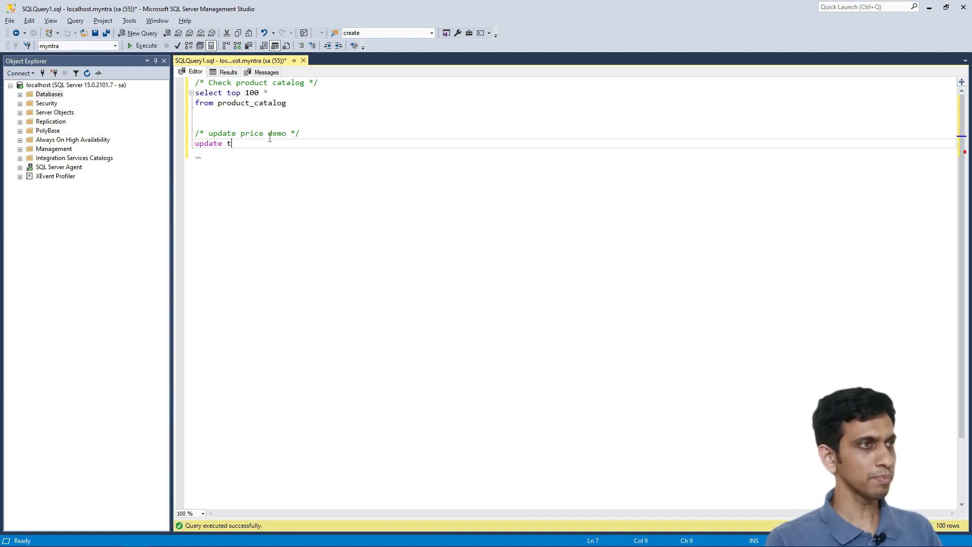
type("product_catalog")
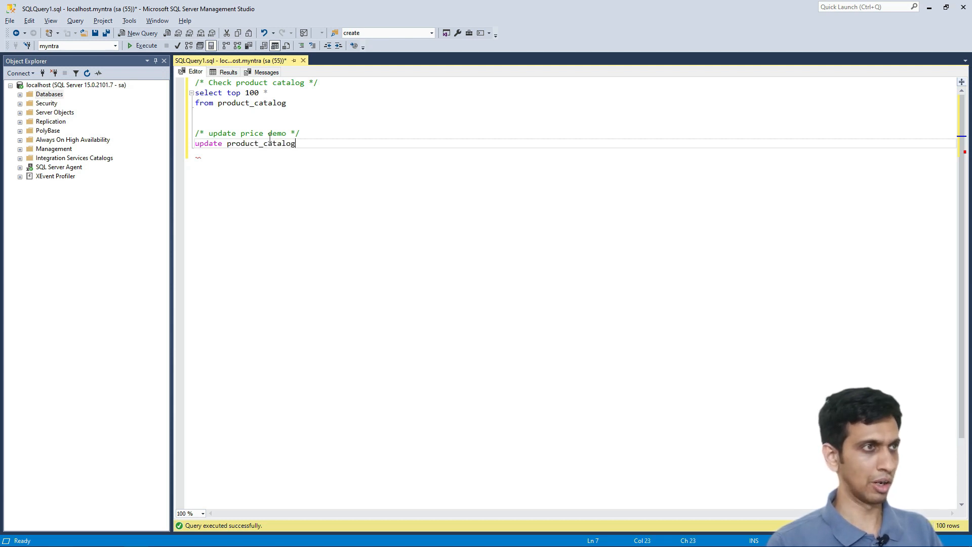
key("Return")
type("s")
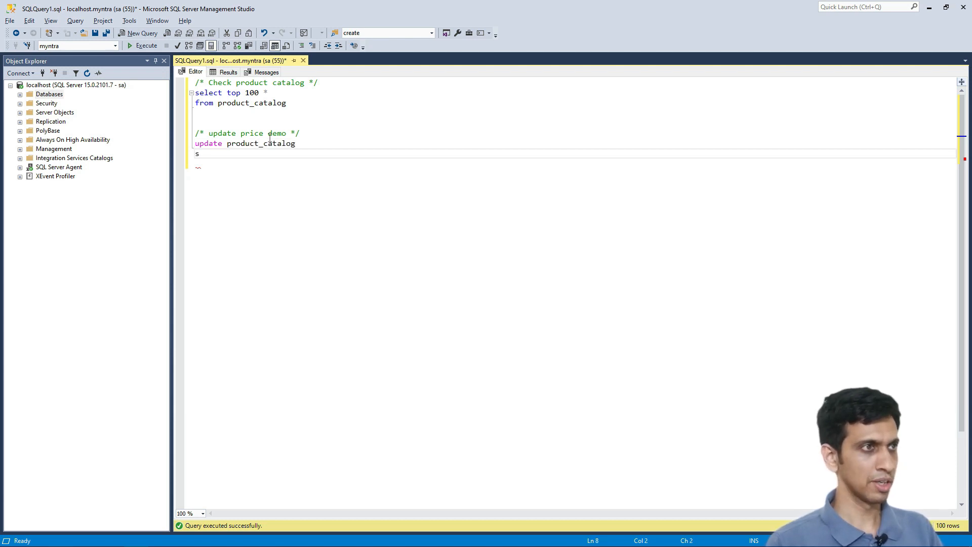
type("et price")
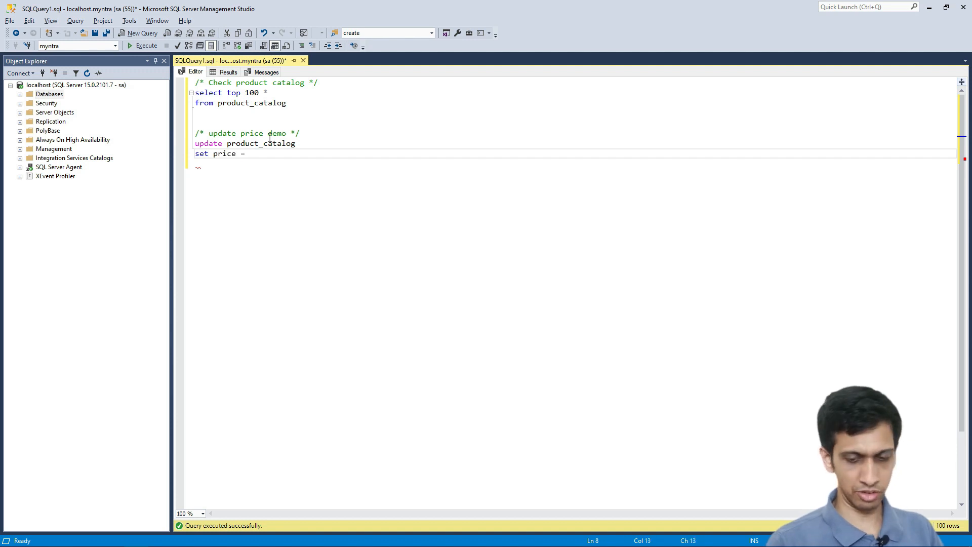
type(" = 1400")
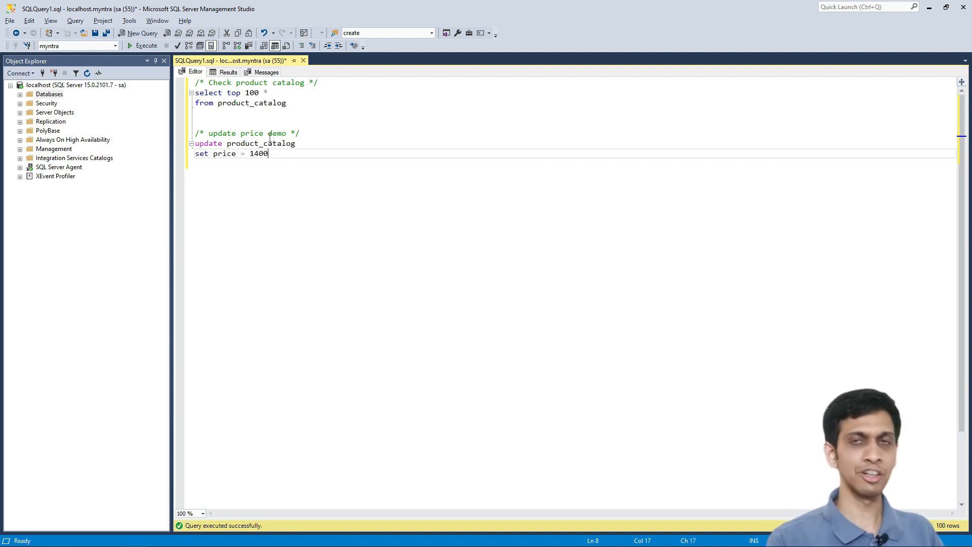
key("Return")
type("where ")
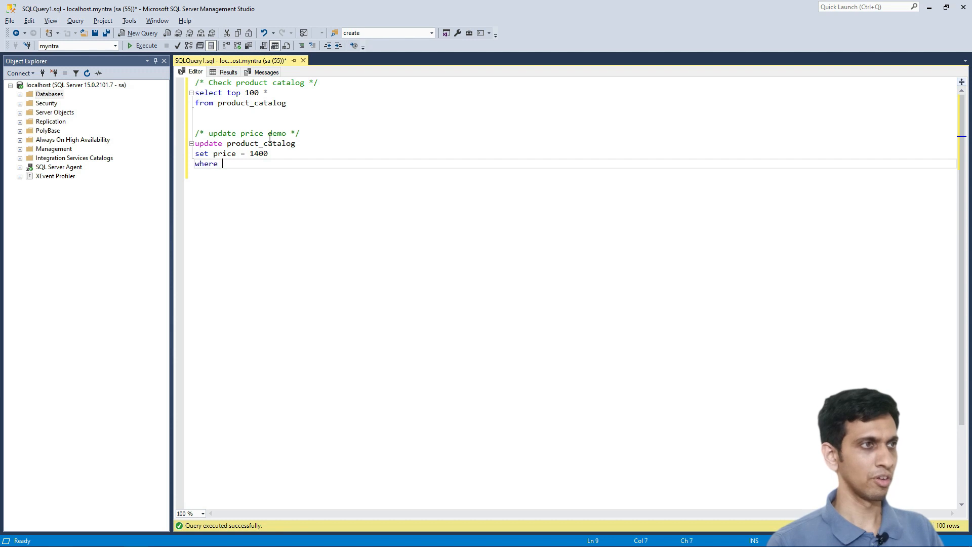
type("id = '")
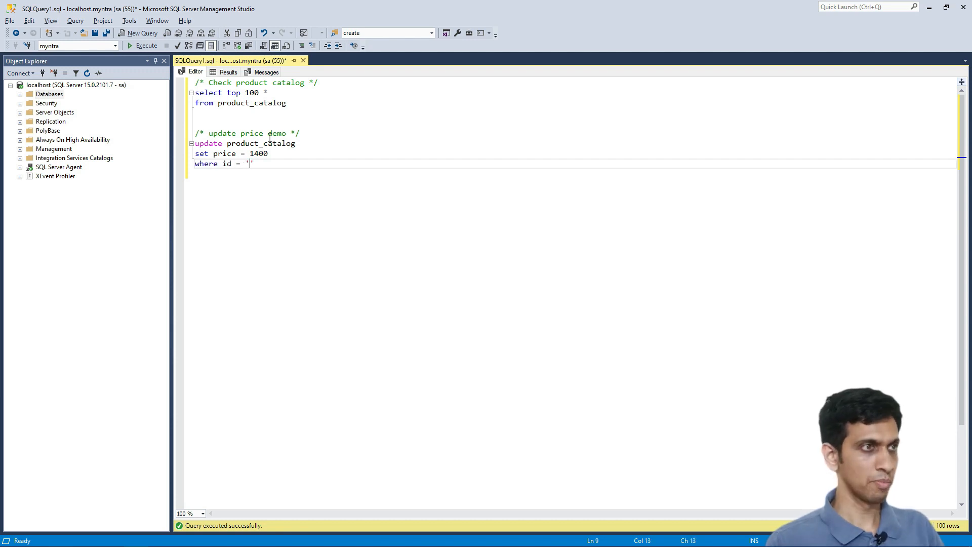
type("F-26152")
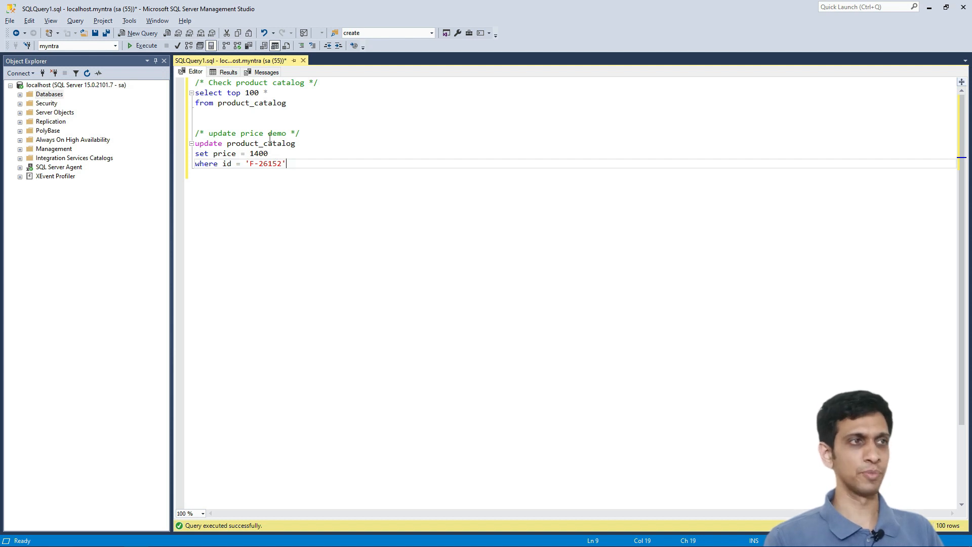
Execute only the three-line update statement for product F-26152, then return to the query text
key("shift+Up")
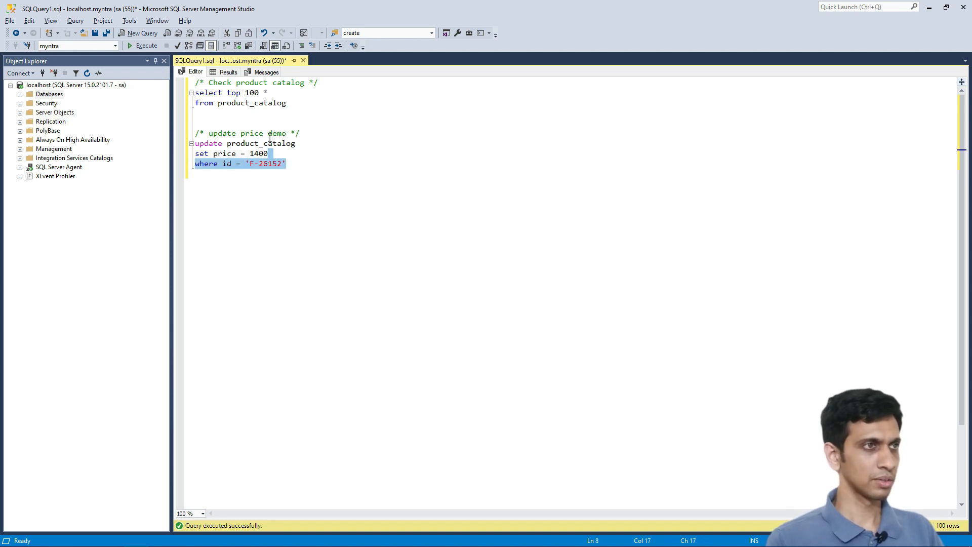
key("shift+Home")
key("shift+Up")
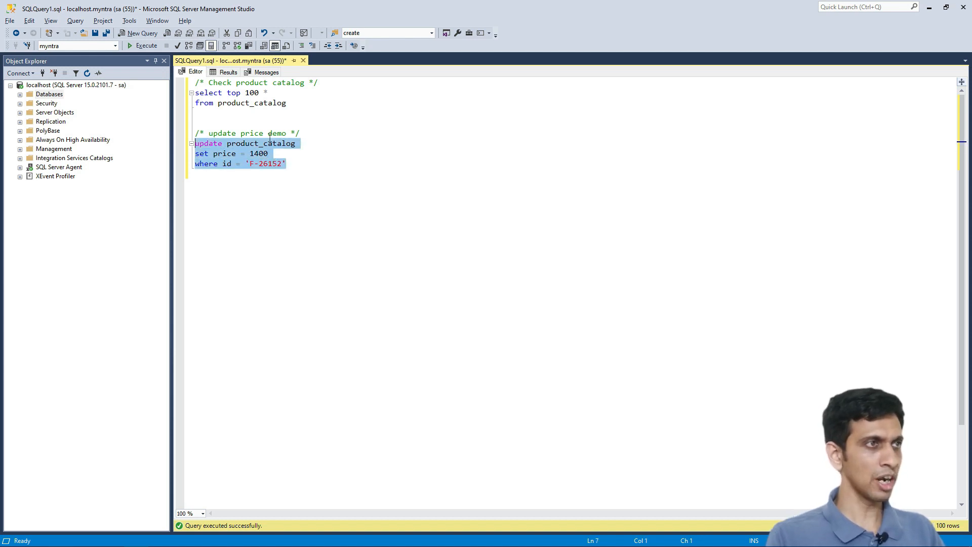
left_click(139, 46)
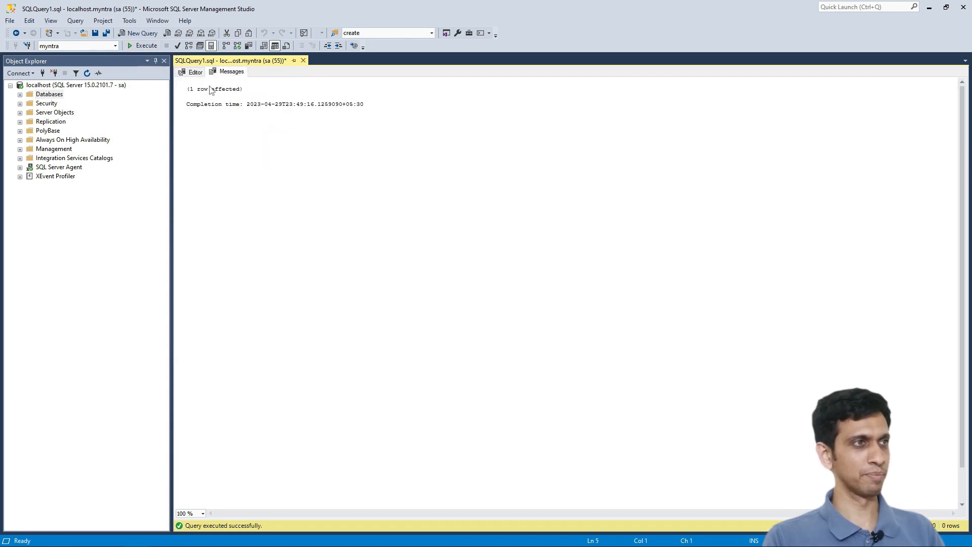
left_click(193, 72)
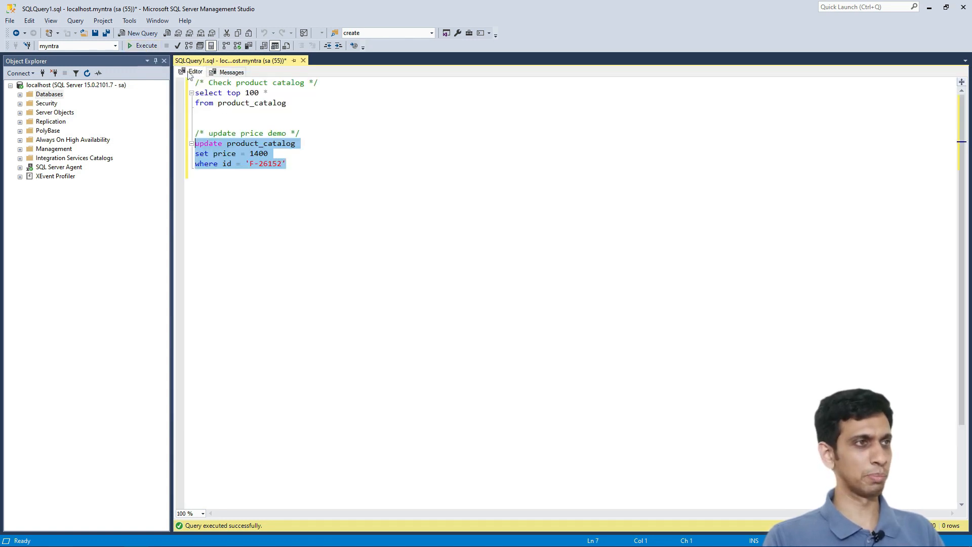
left_click(333, 166)
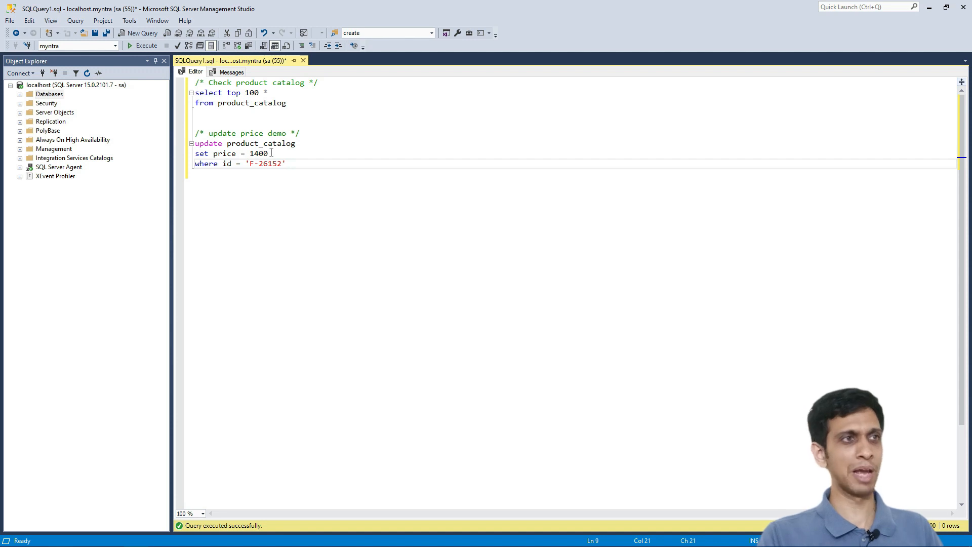
Switch to Power BI in the browser and refresh Myntra_Dataset on demand from the Test Company workspace
key("alt+Tab")
key("alt+Tab")
key("alt+Tab")
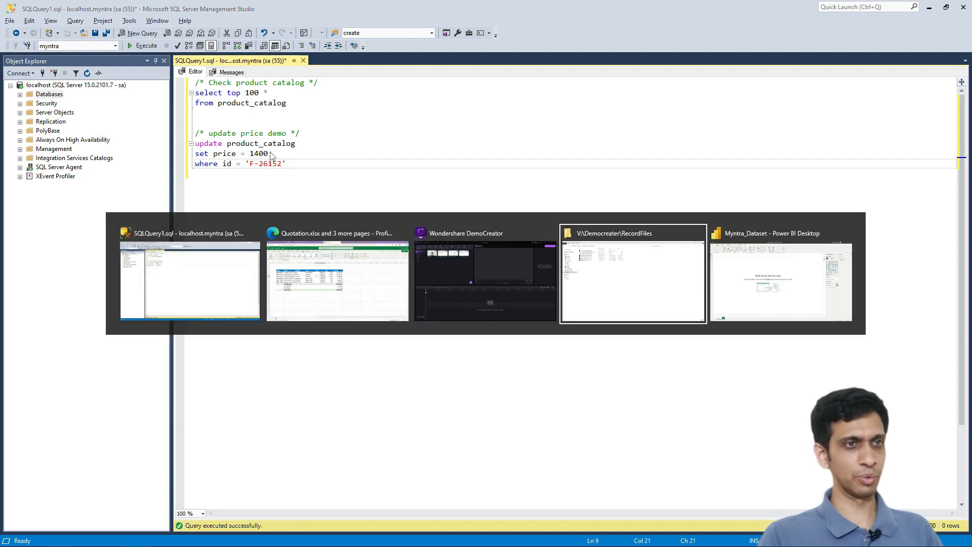
key("alt+shift+Tab")
key("alt+shift+Tab")
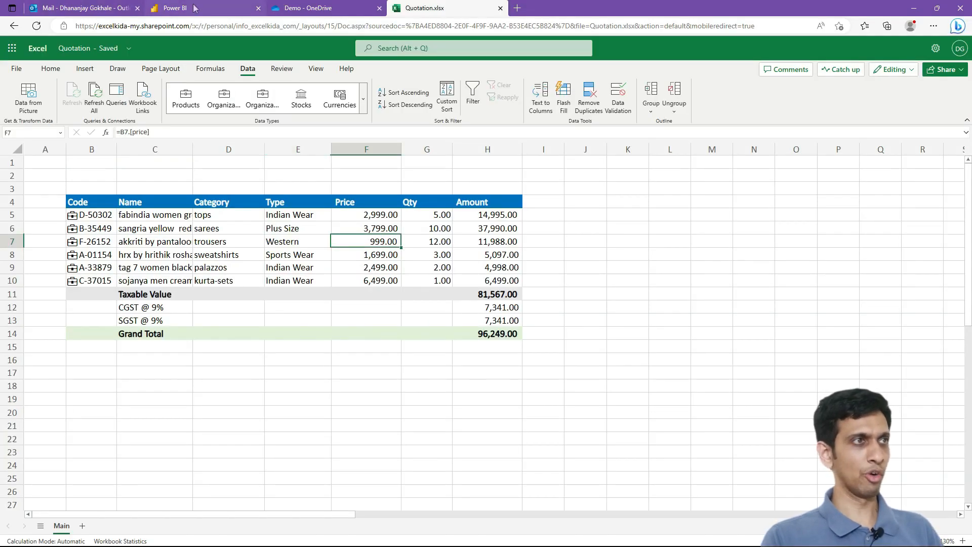
left_click(194, 7)
scroll(355, 397, "down", 3)
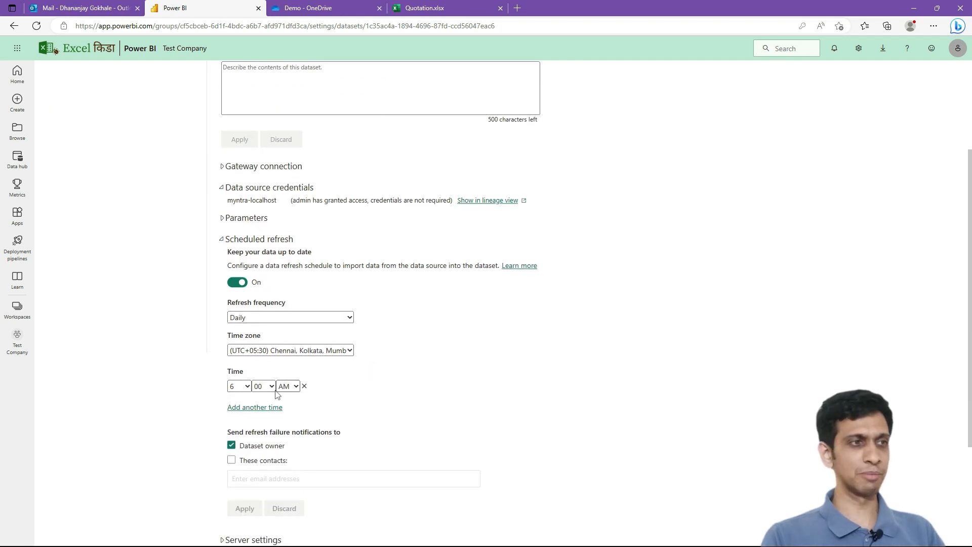
scroll(276, 395, "up", 5)
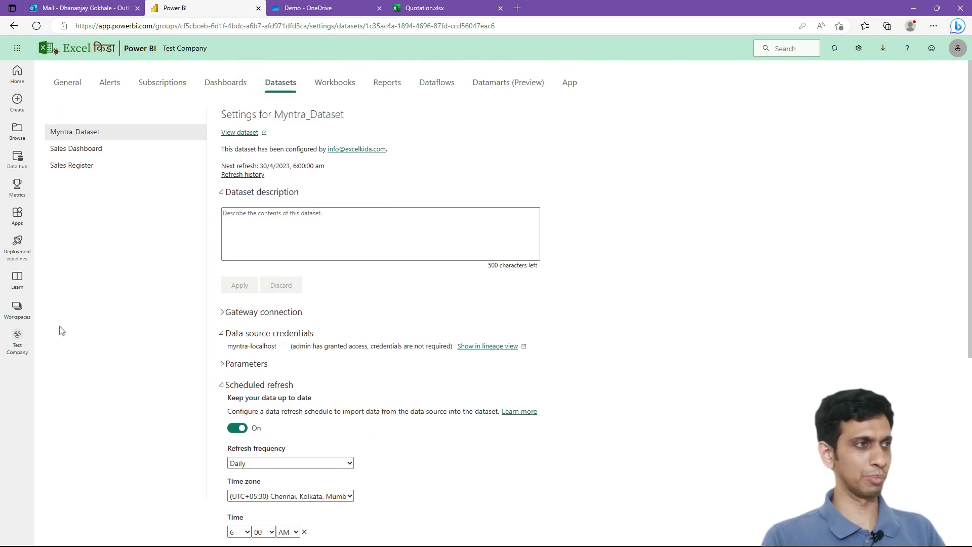
left_click(16, 345)
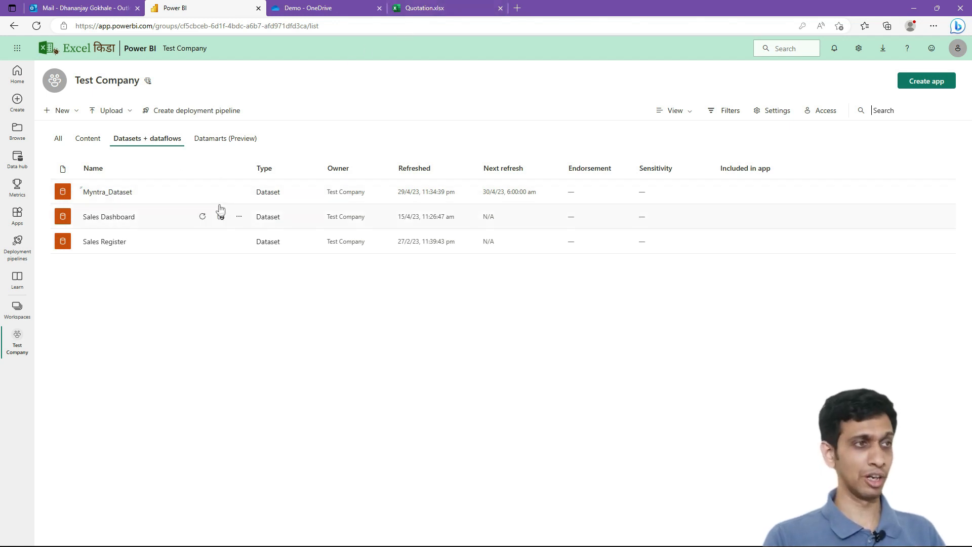
left_click(203, 193)
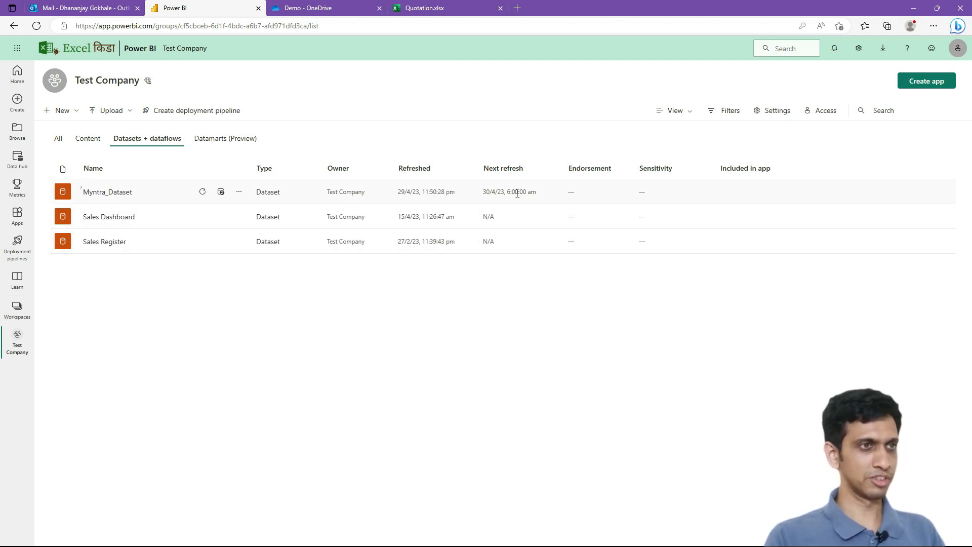
Return to the Quotation workbook, refresh all its data and check the price of F-26152 in F7
left_click(419, 7)
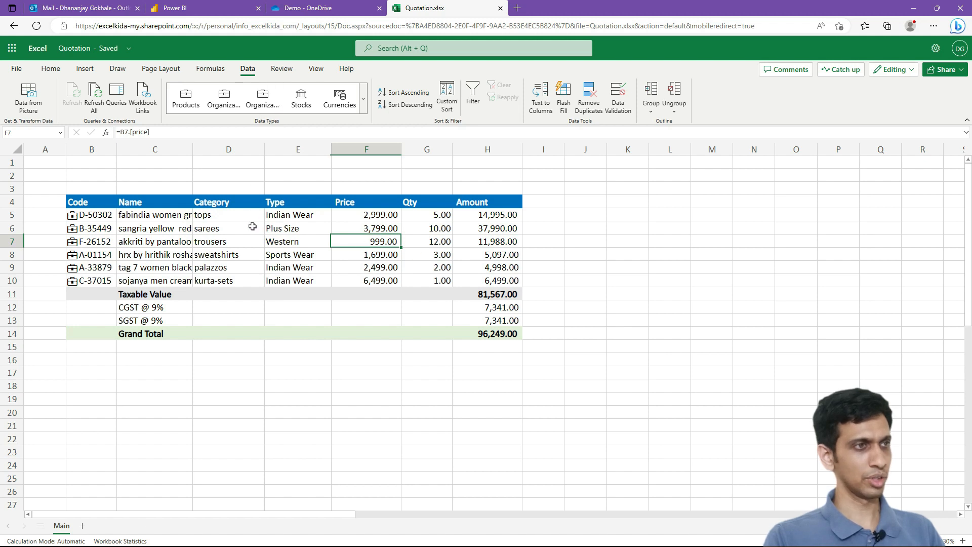
left_click(251, 242)
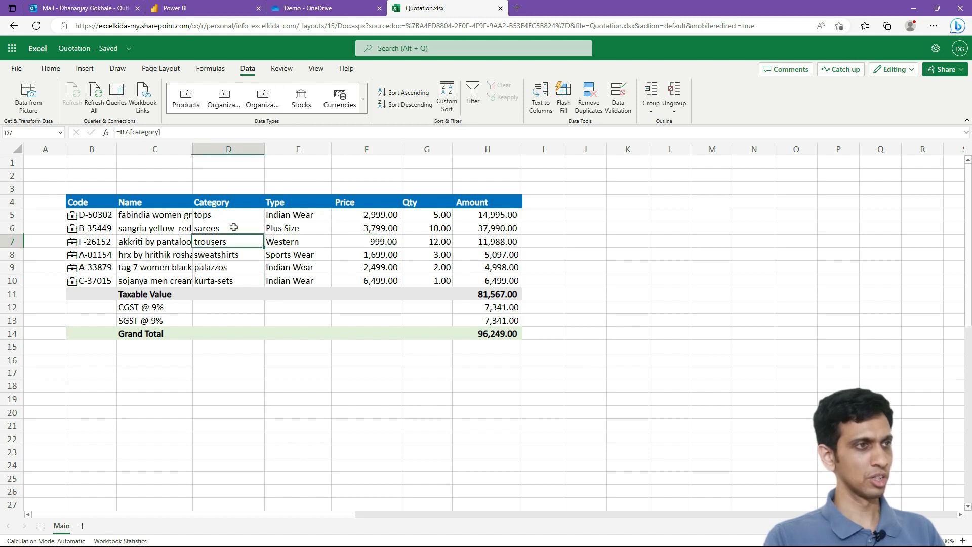
left_click(94, 109)
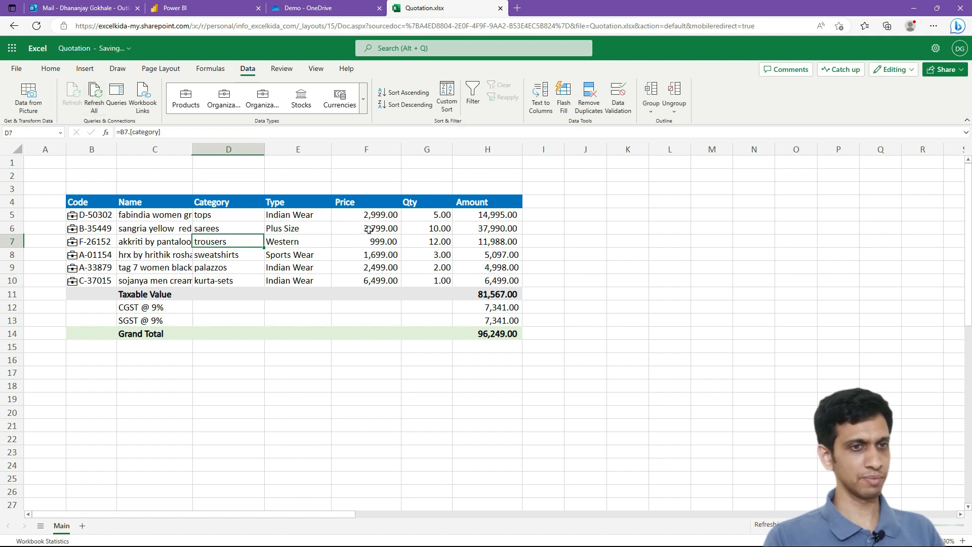
left_click(386, 240)
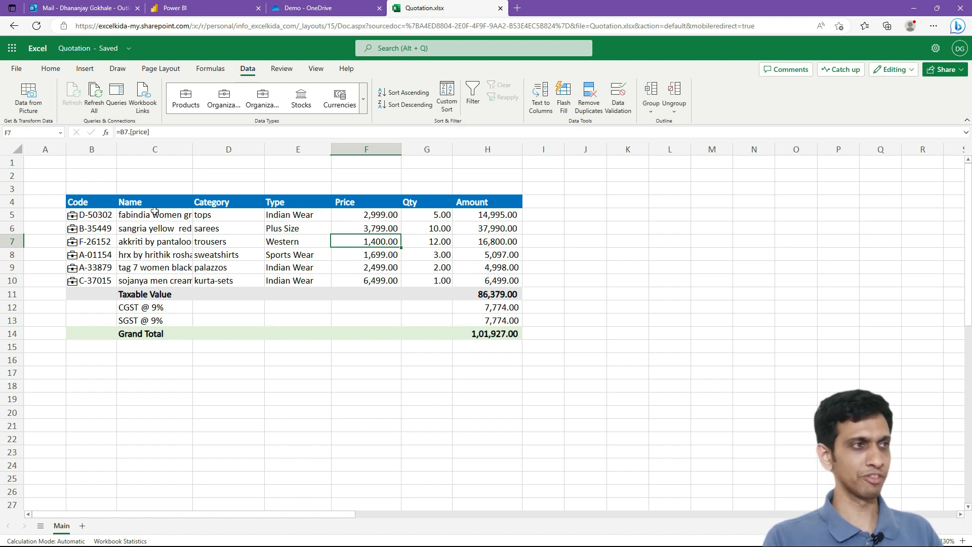
Review the product rows B5:H10 and the description and price formulas in C7 and F7, leaving them unedited
left_click(101, 216)
left_click_drag(101, 216, 493, 274)
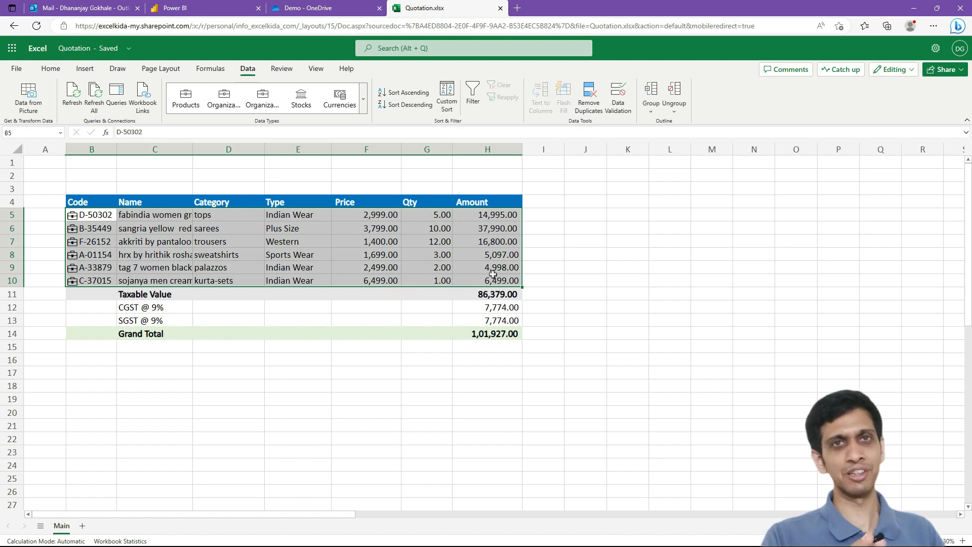
left_click(152, 245)
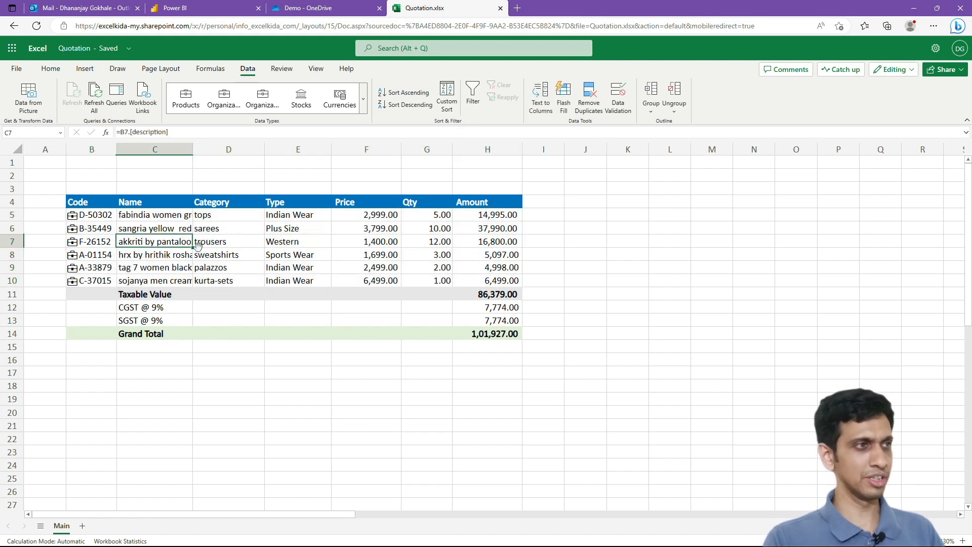
key("F2")
key("Escape")
left_click(386, 240)
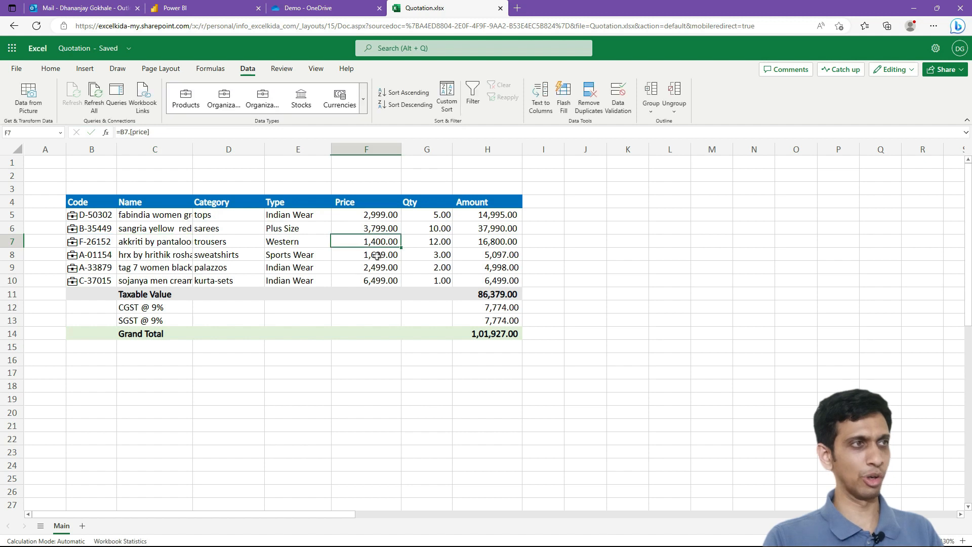
key("F2")
key("Escape")
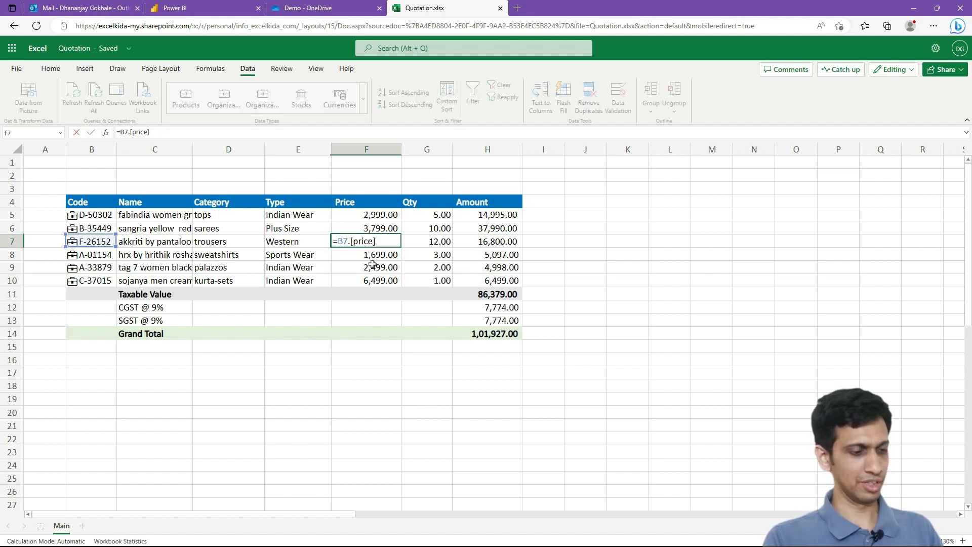
key("Escape")
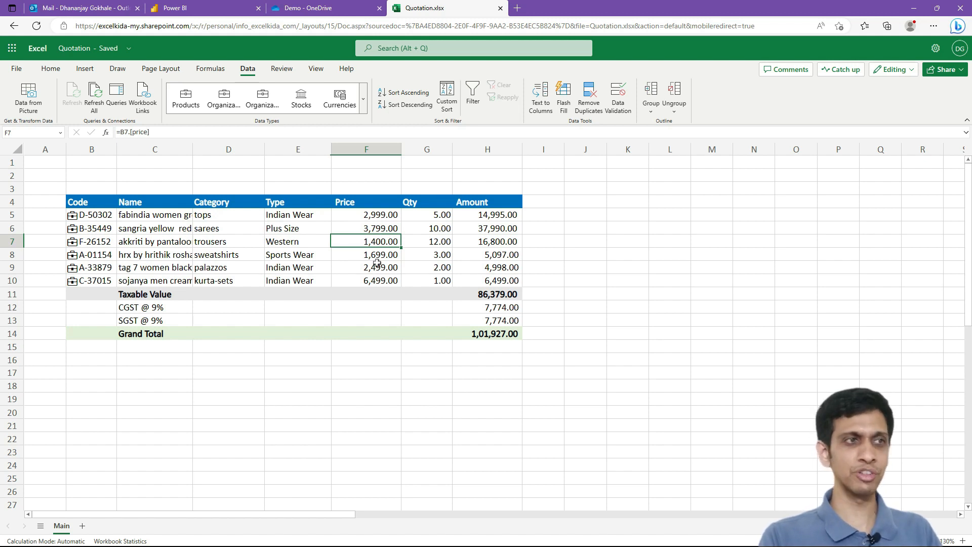
left_click_drag(137, 215, 480, 278)
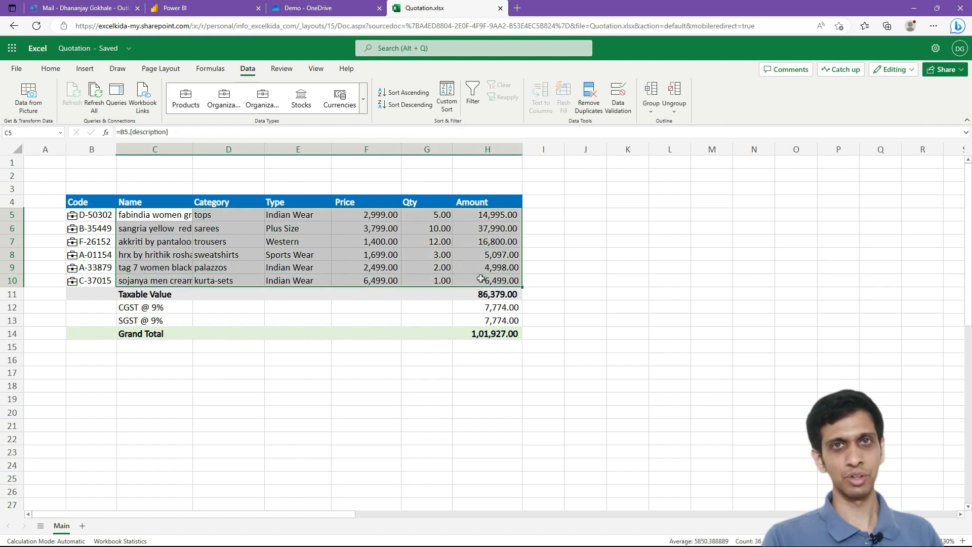
left_click(426, 242)
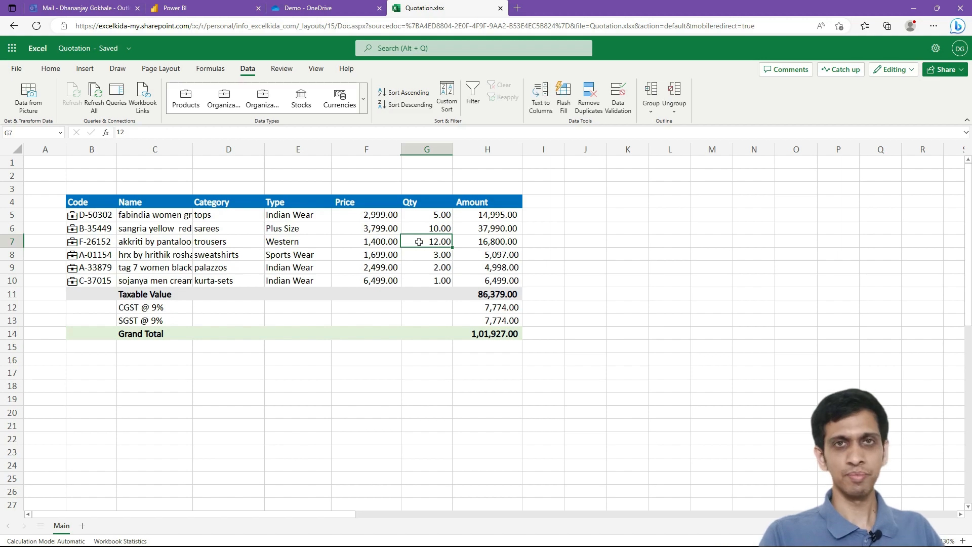